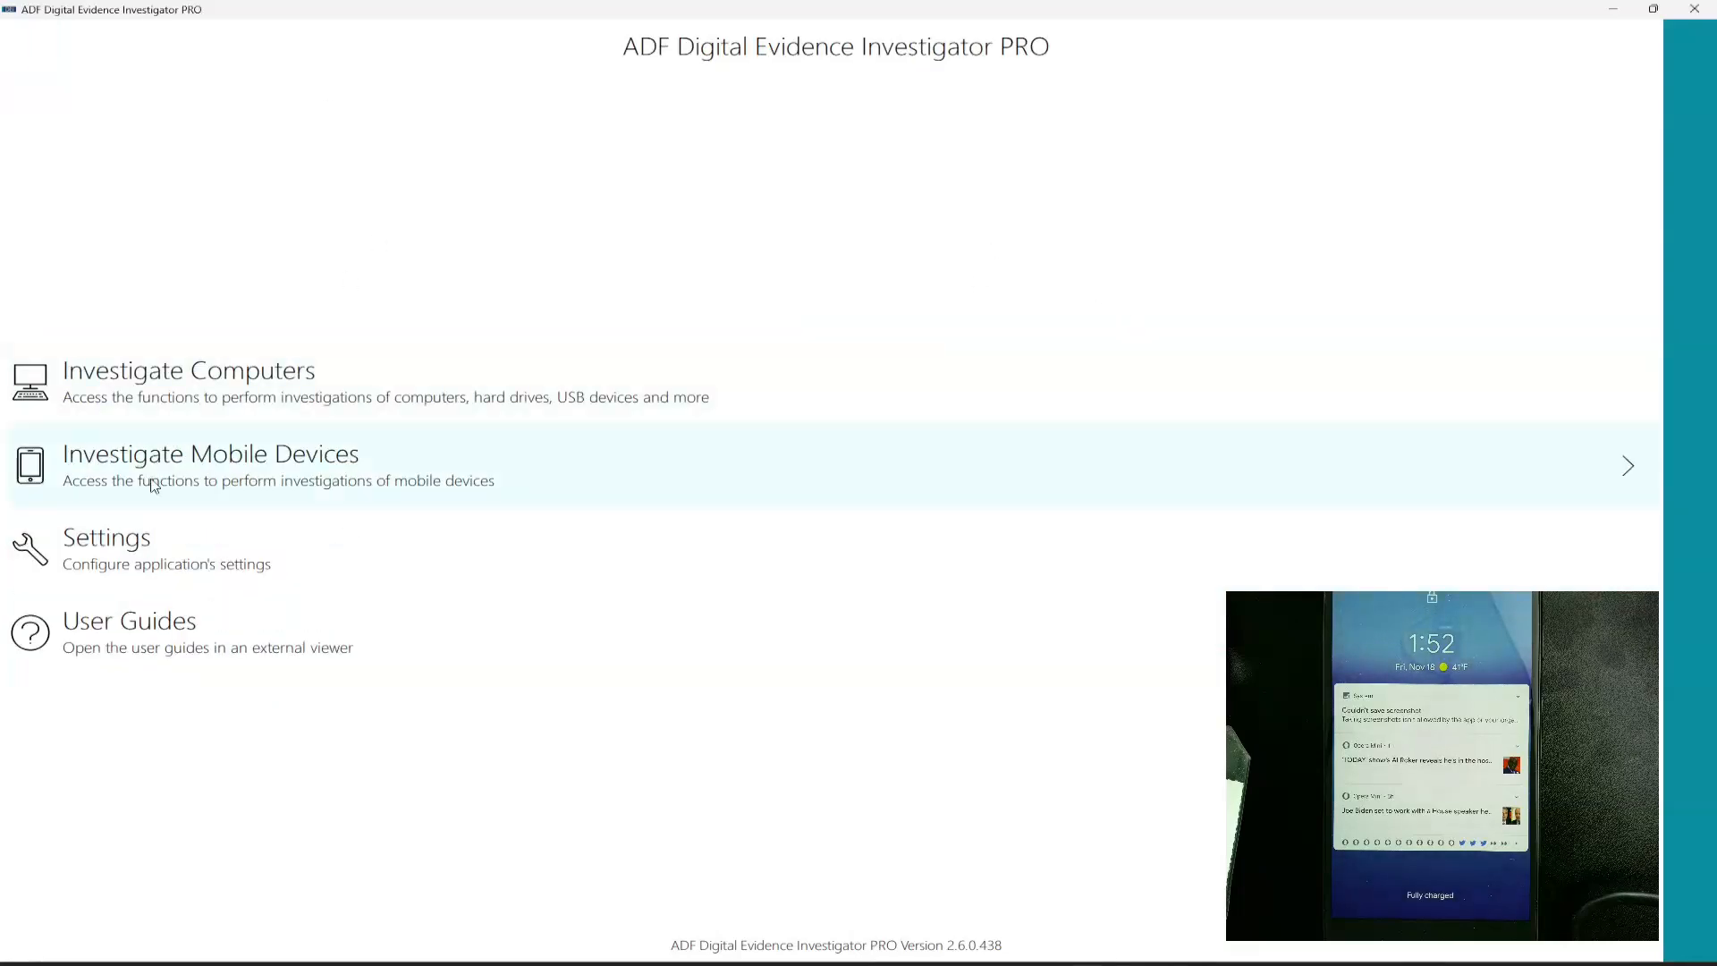
Step: Open the screen recordings and screenshots function for investigating mobile devices
{"action": "left_click", "coordinate": [219, 474]}
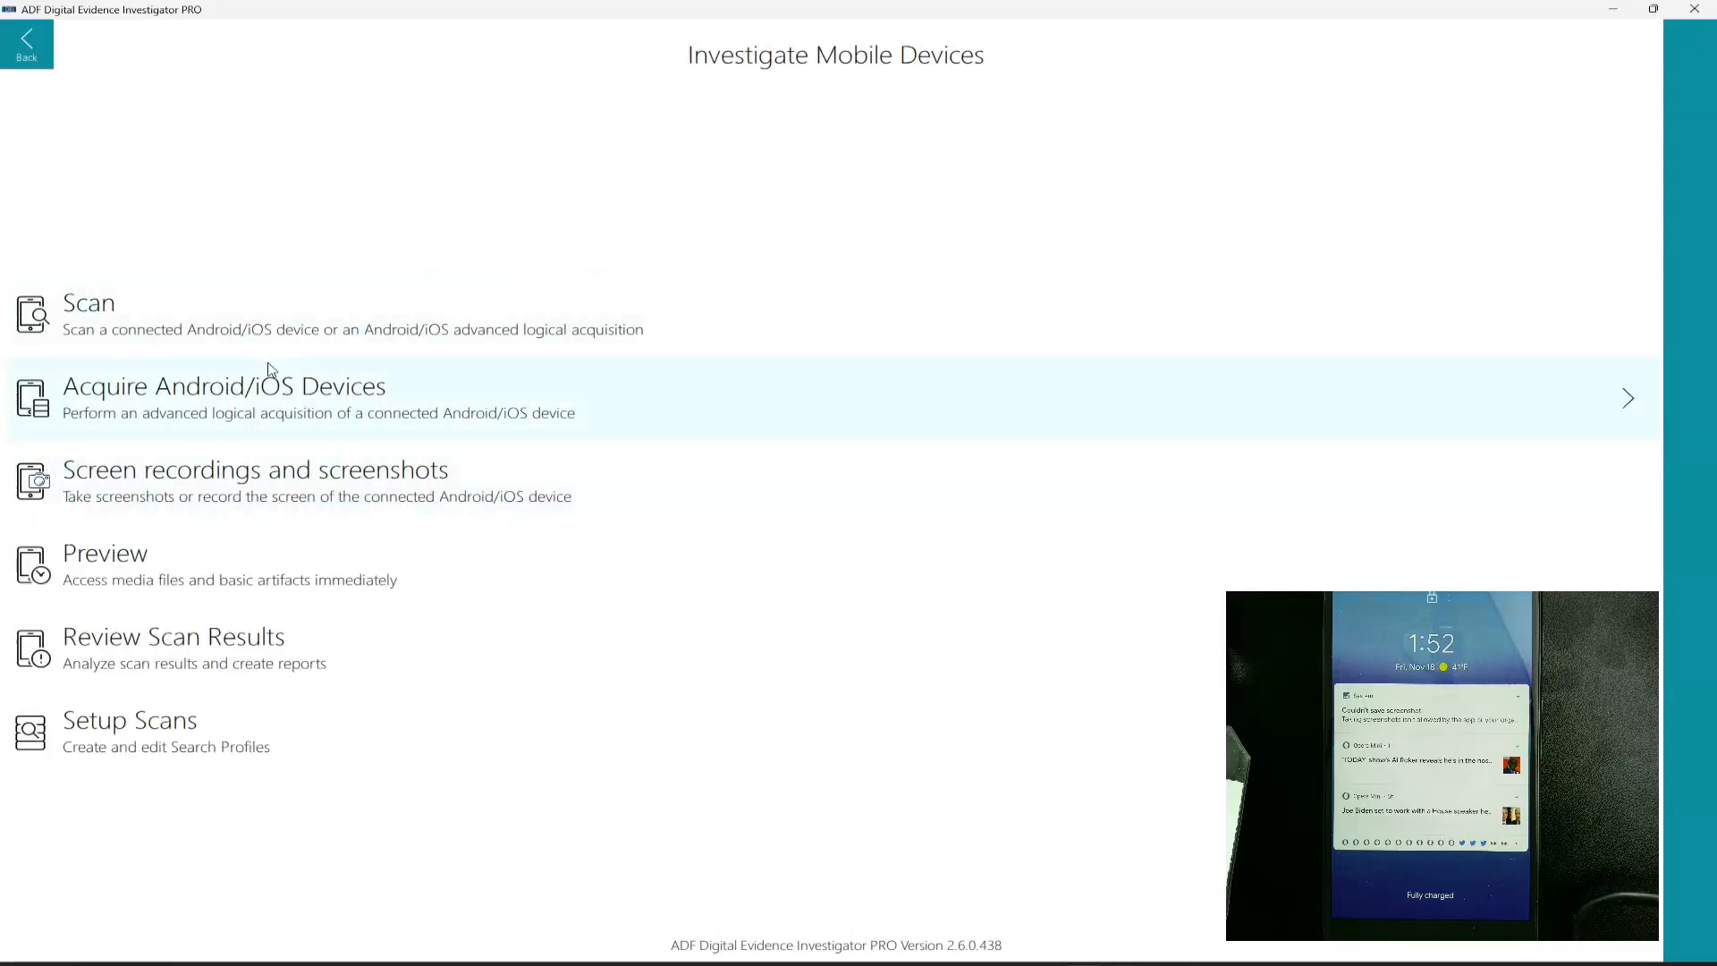
{"action": "left_click", "coordinate": [255, 483]}
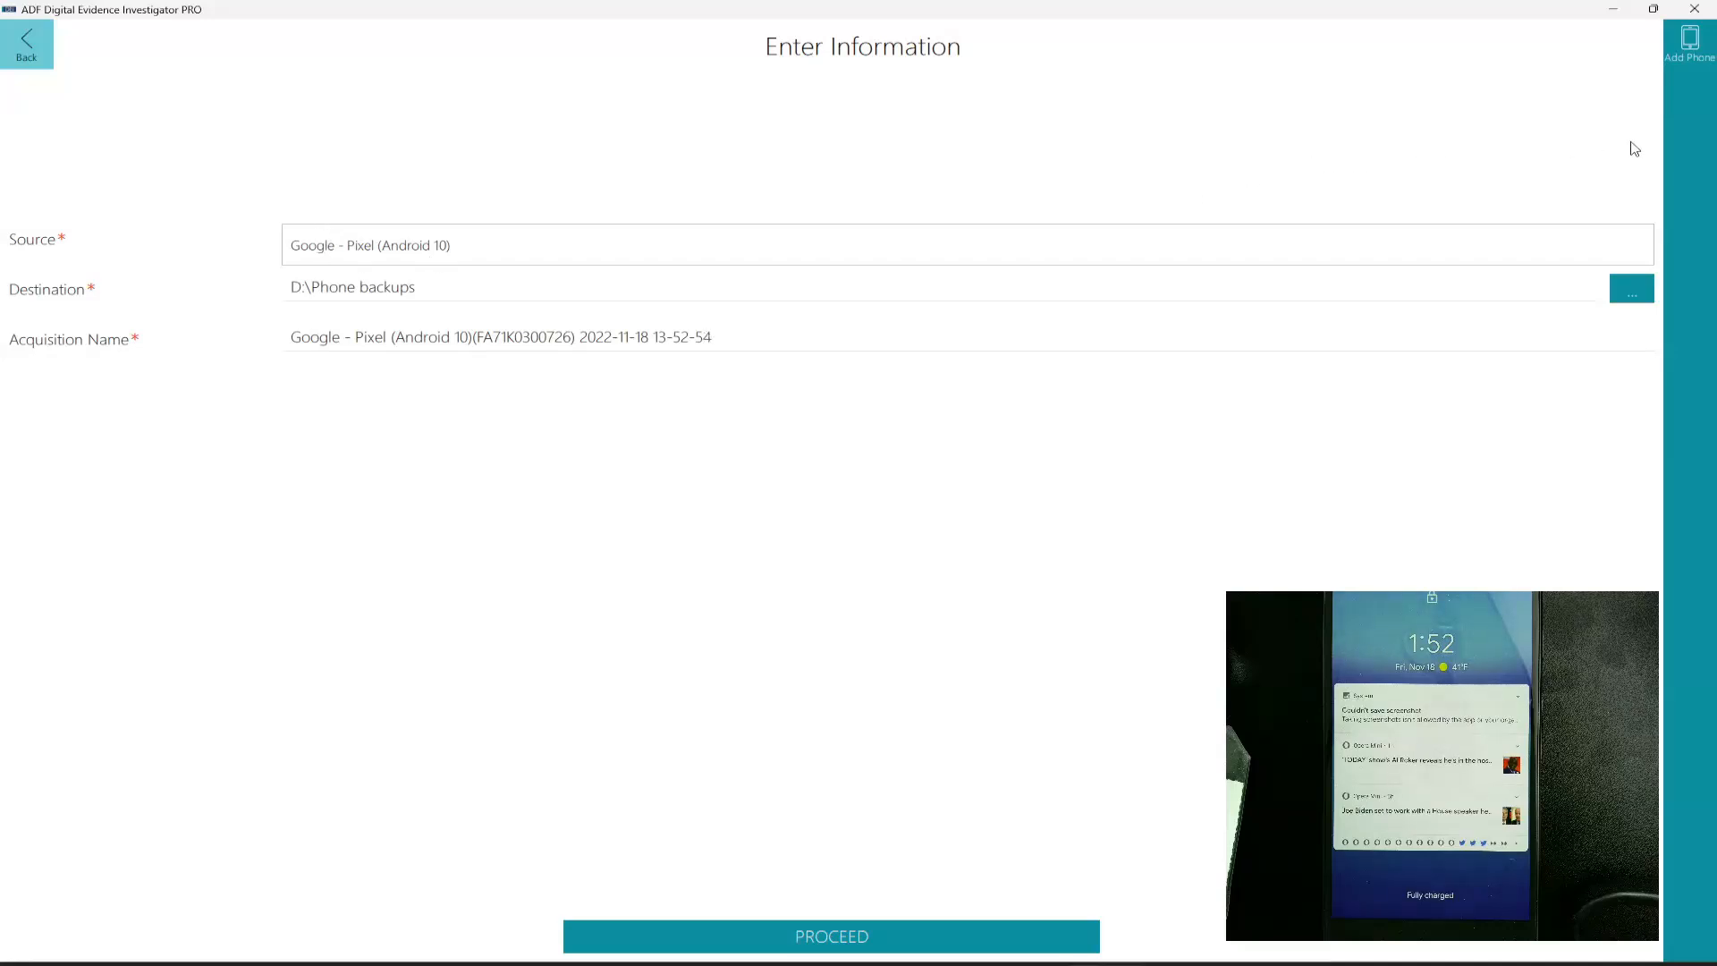
Step: Review the guide for connecting an additional Android phone, including the airplane mode instructions
{"action": "left_click", "coordinate": [1694, 61]}
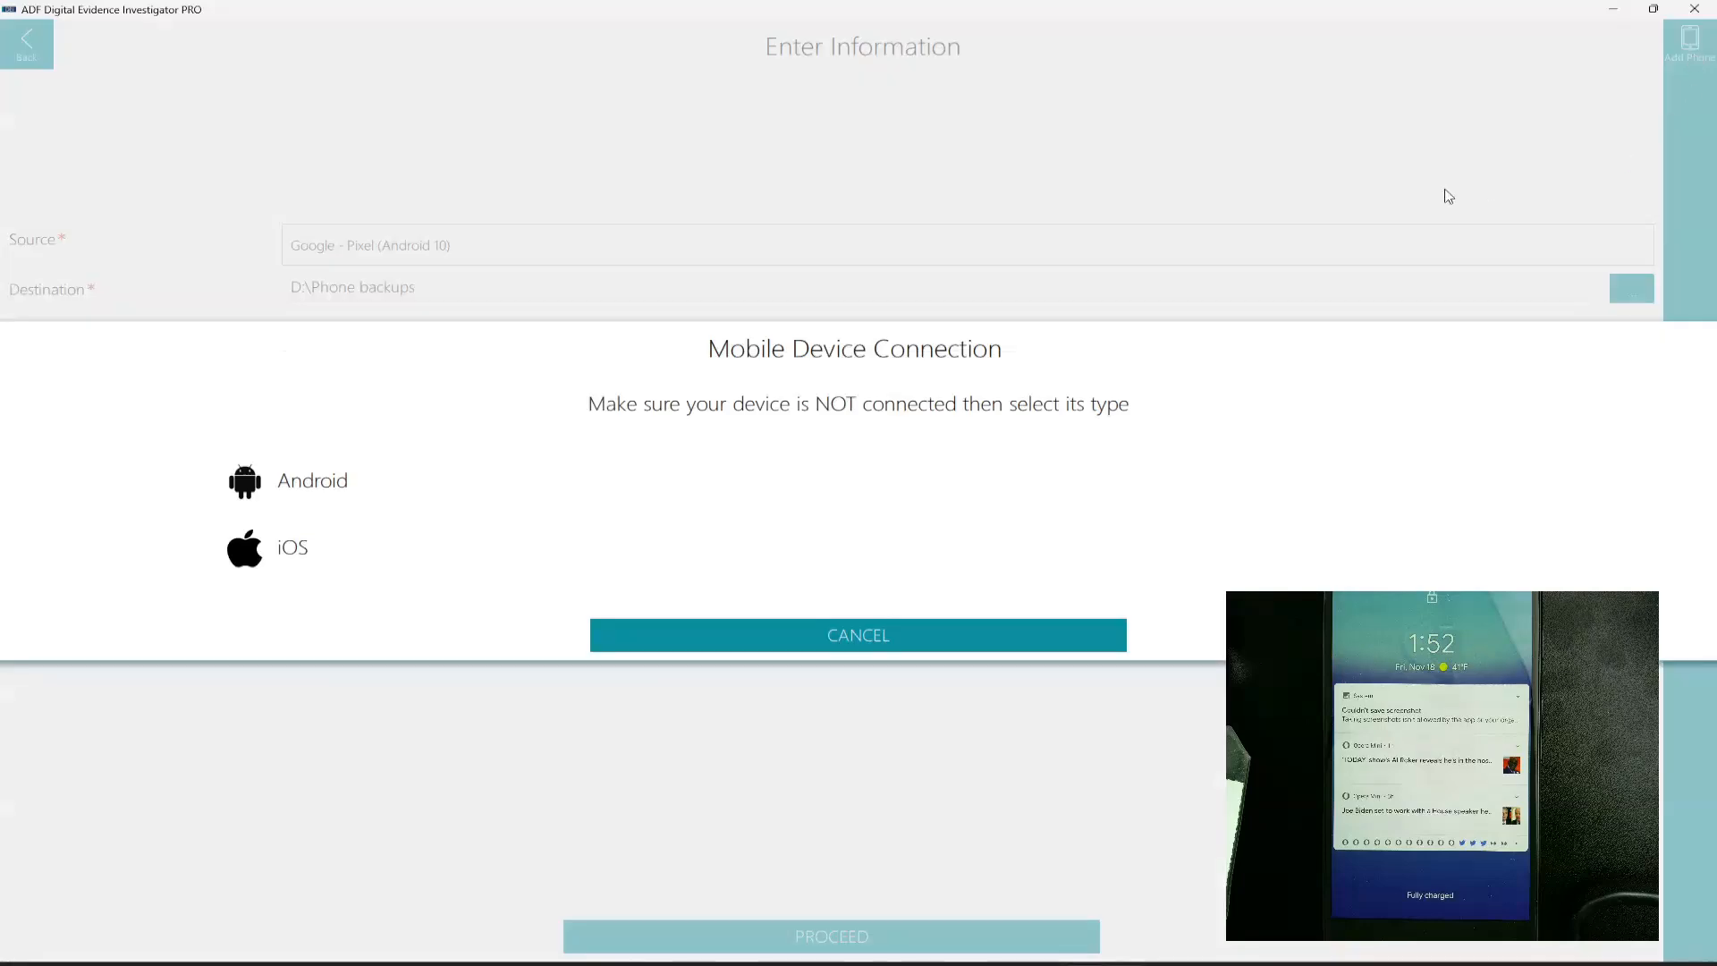
{"action": "left_click", "coordinate": [287, 500]}
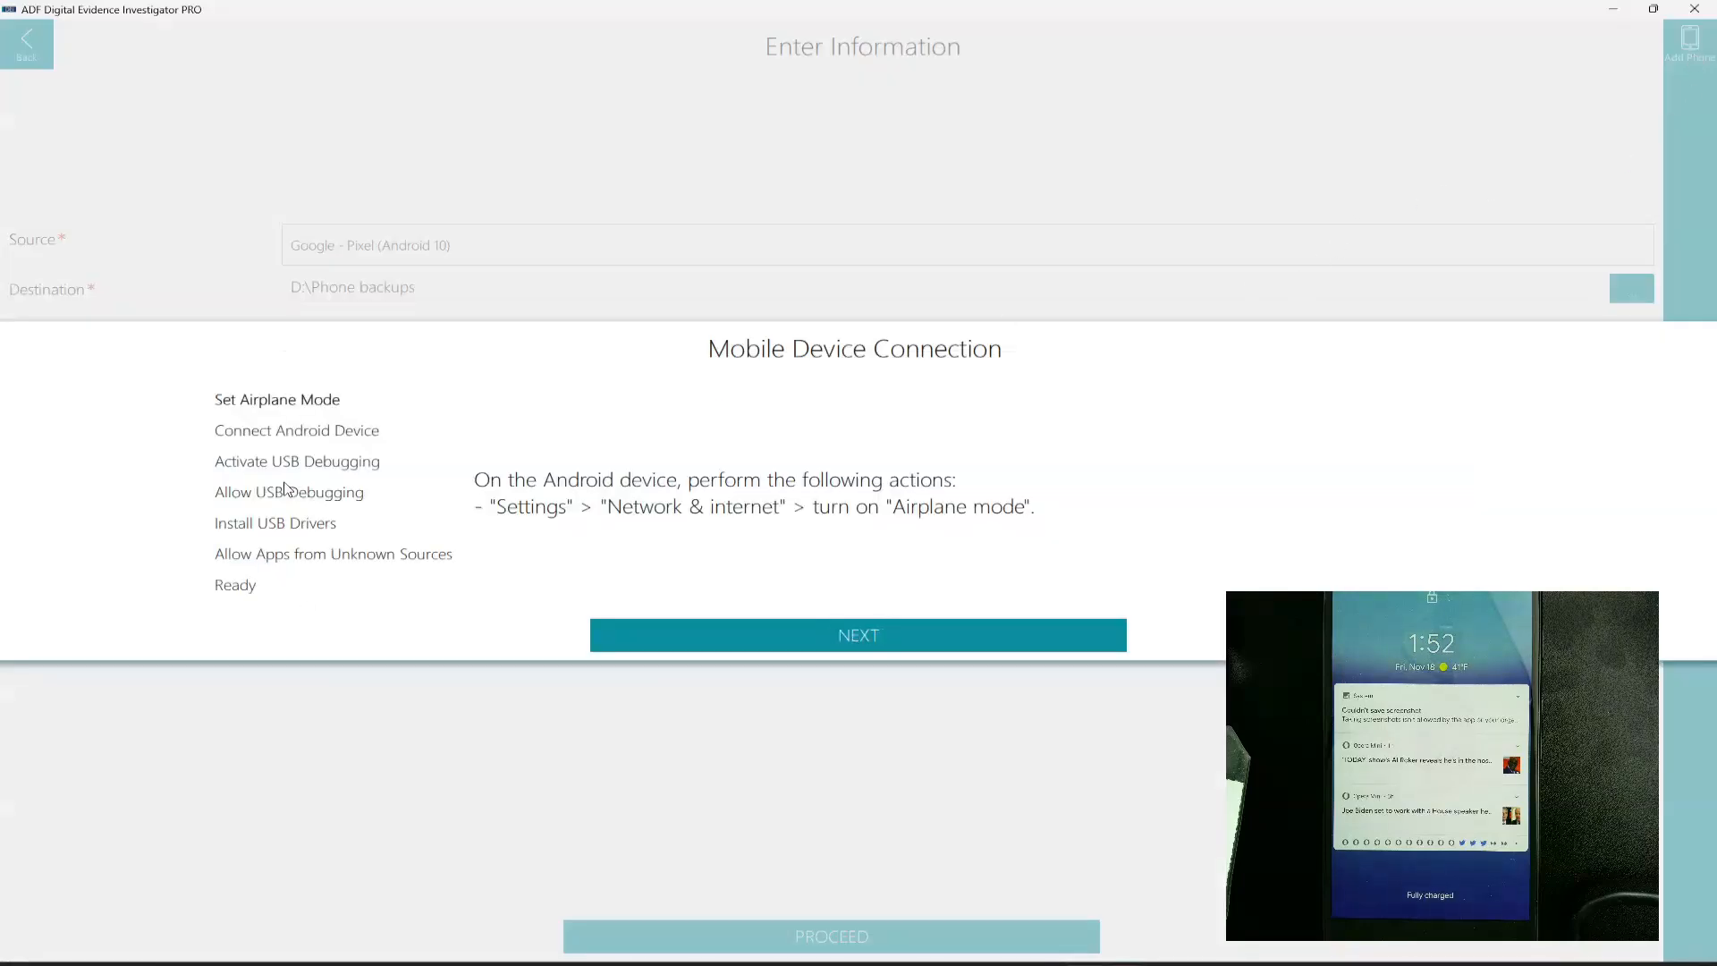
{"action": "left_click", "coordinate": [864, 643]}
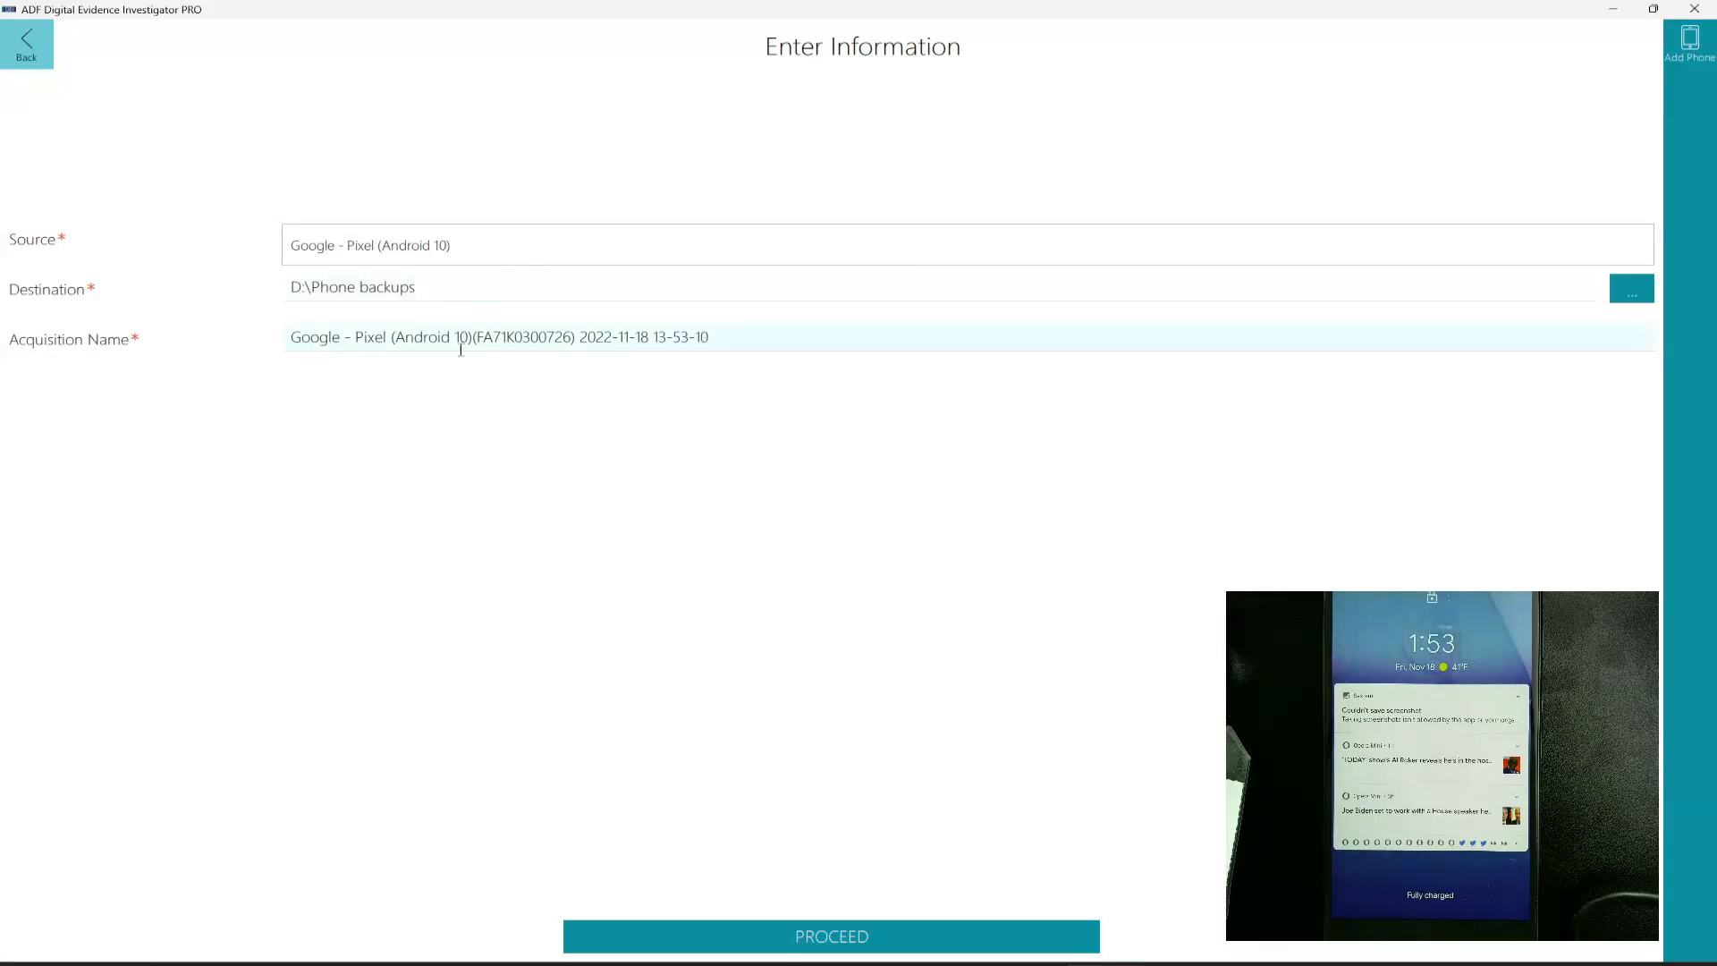
Step: Start the capture session with Google - Pixel (Android 10) as source, D:\Phone backups as destination and the suggested acquisition name
{"action": "left_click_drag", "start_coordinate": [706, 338], "coordinate": [385, 340]}
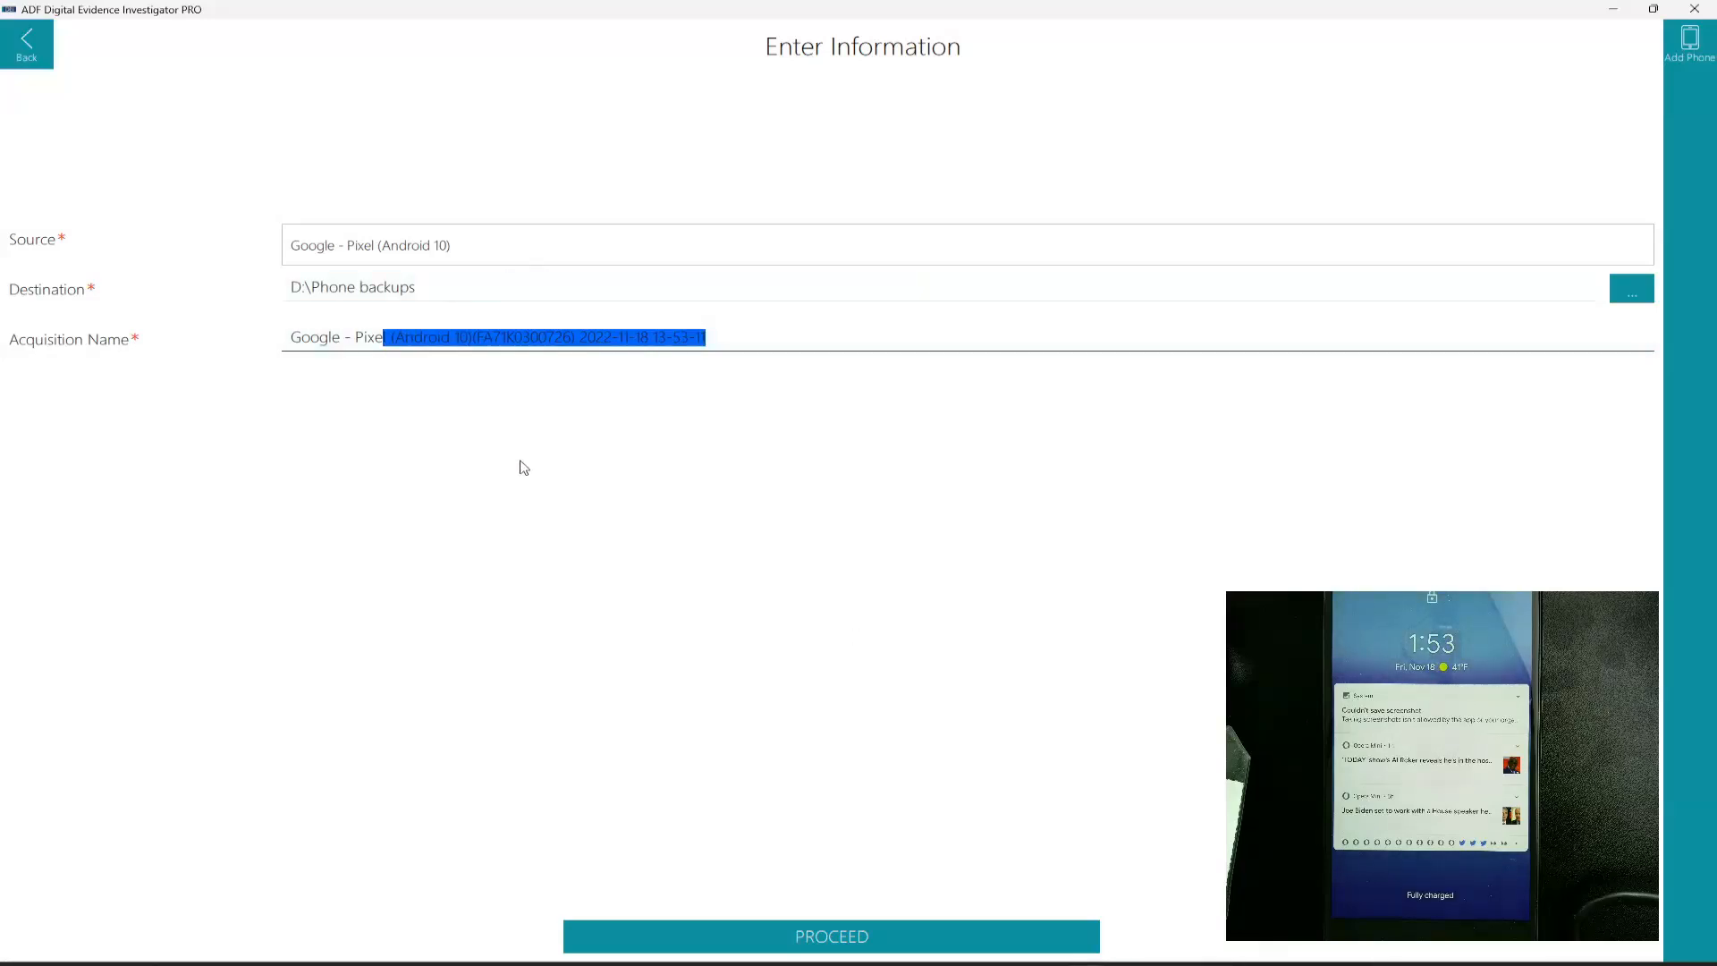
{"action": "left_click", "coordinate": [864, 936]}
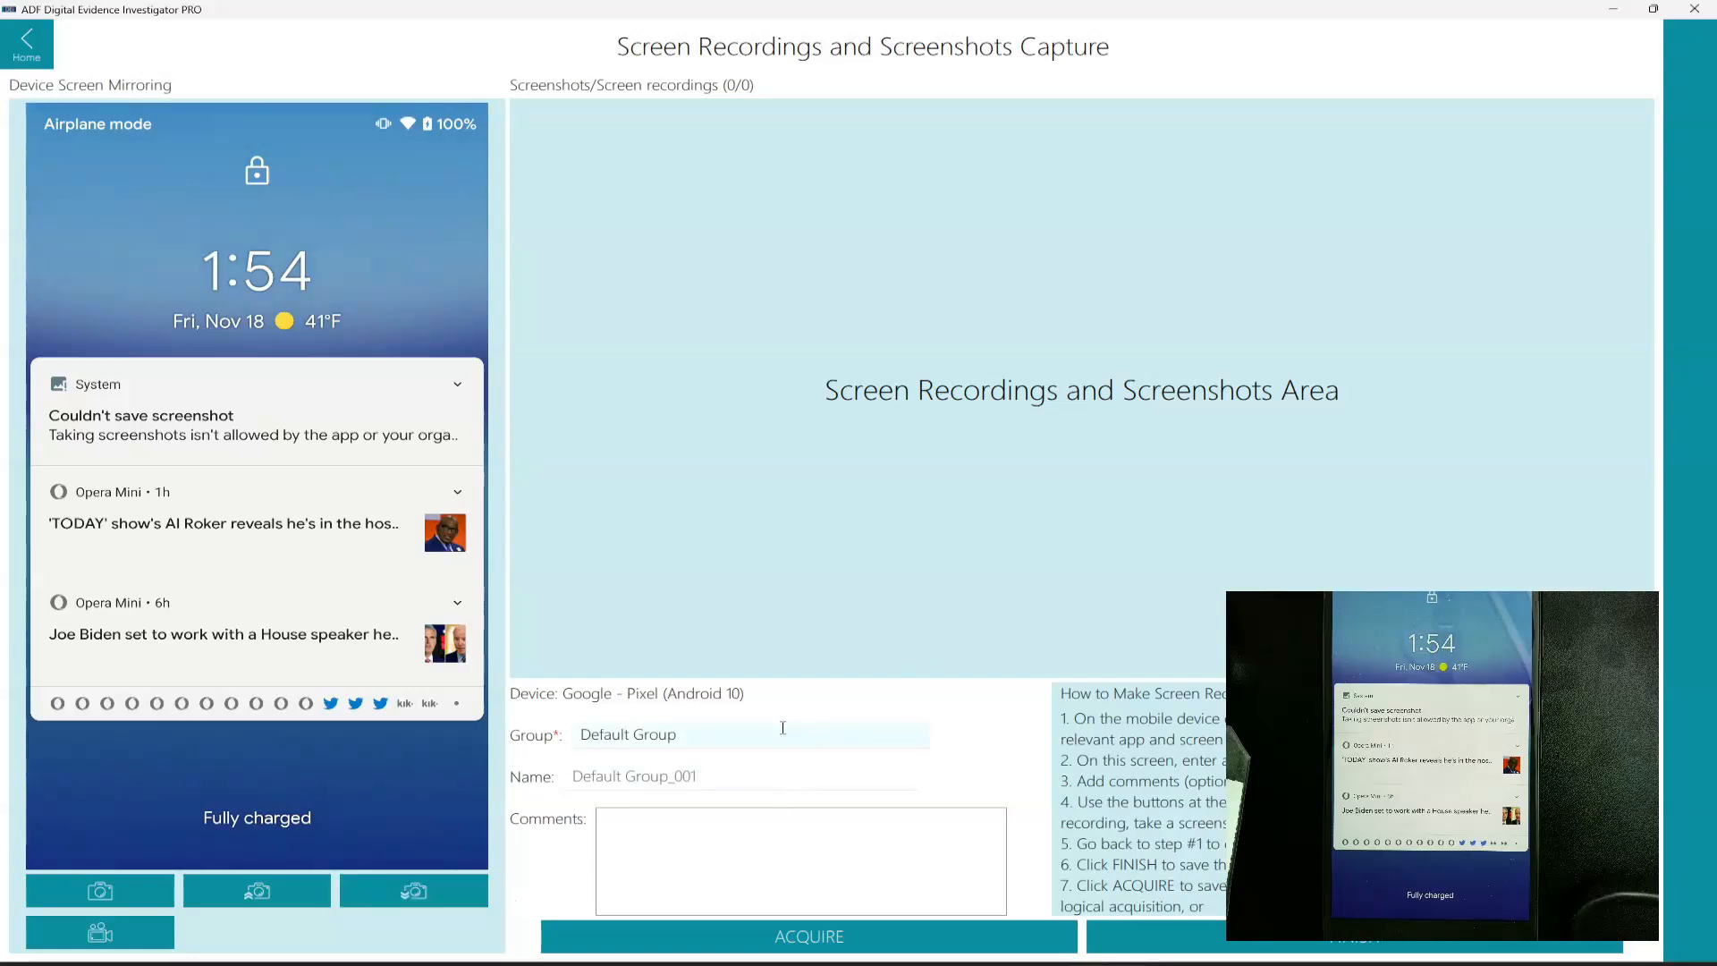
Step: Set the capture group to Unlock and make a screen recording of the phone being unlocked
{"action": "left_click", "coordinate": [561, 737]}
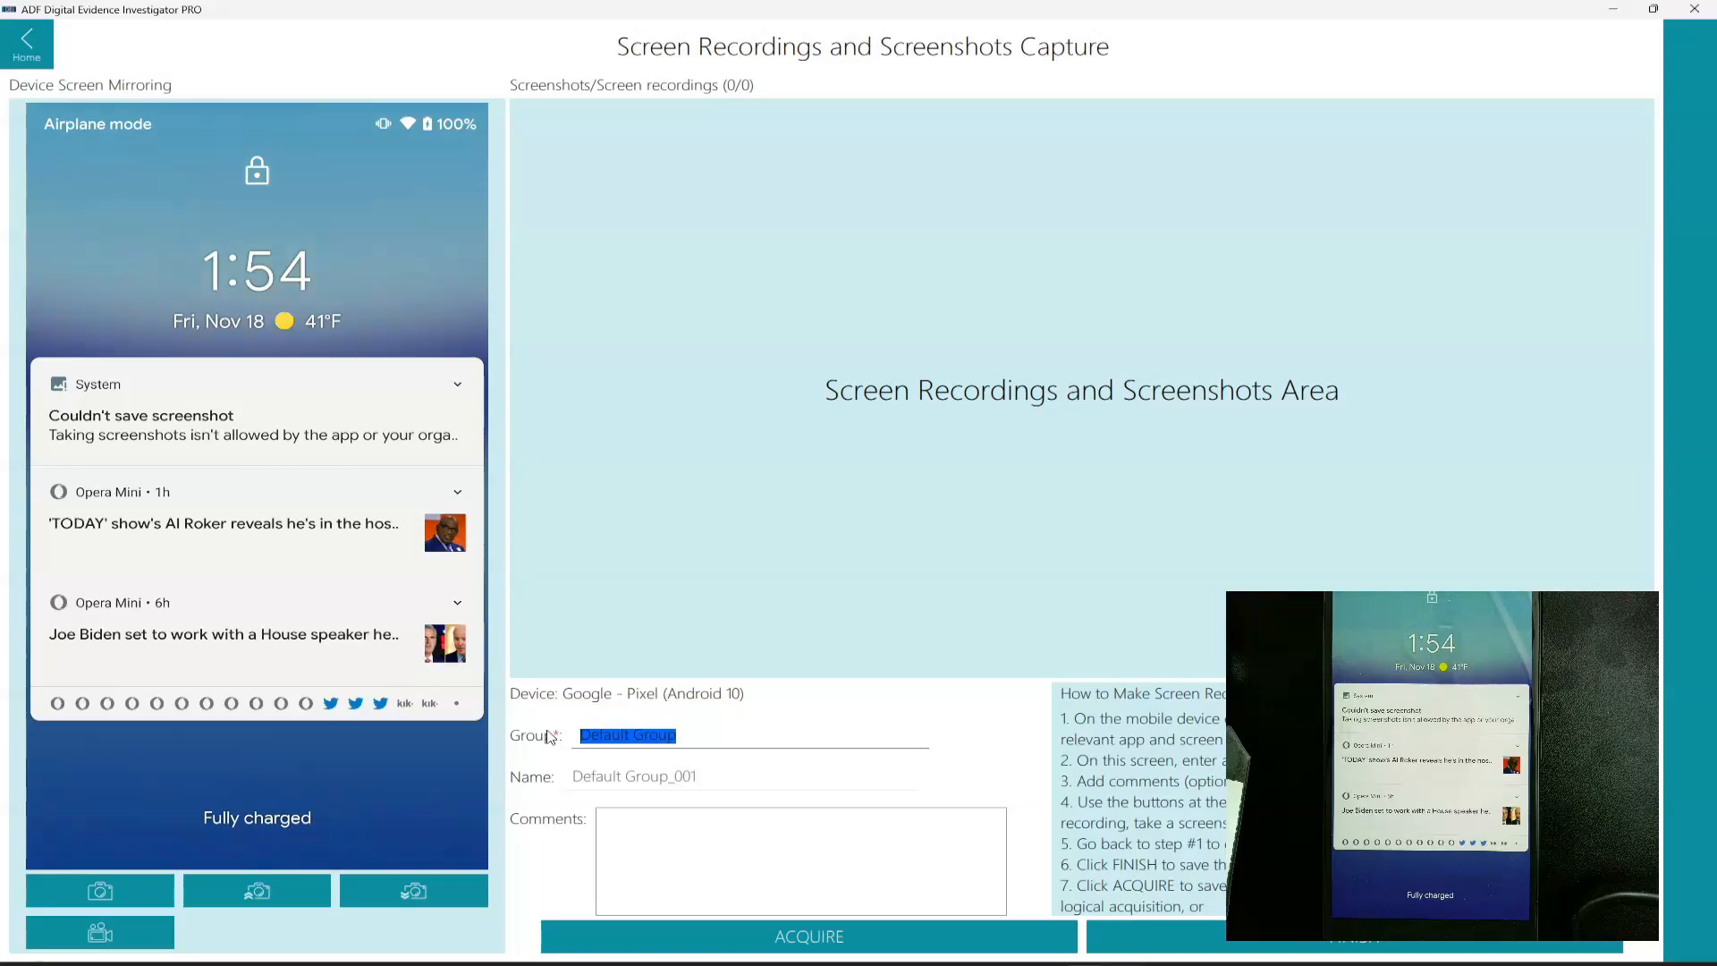
{"action": "type", "text": "Unlock"}
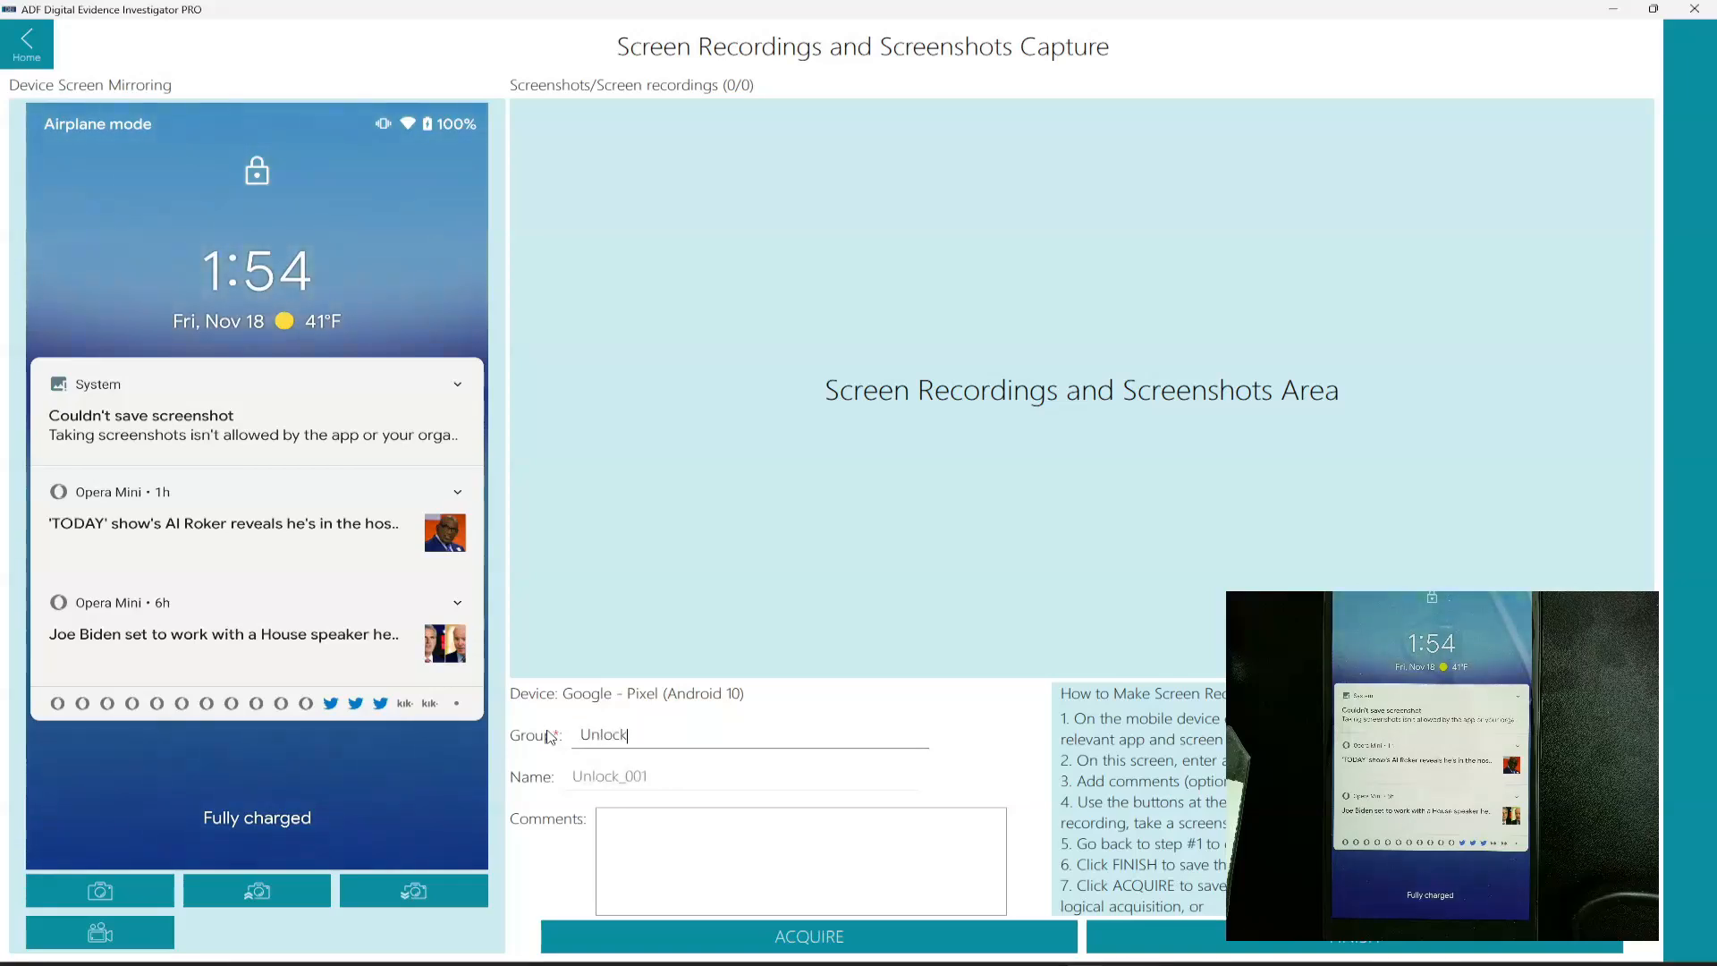
{"action": "left_click", "coordinate": [99, 932]}
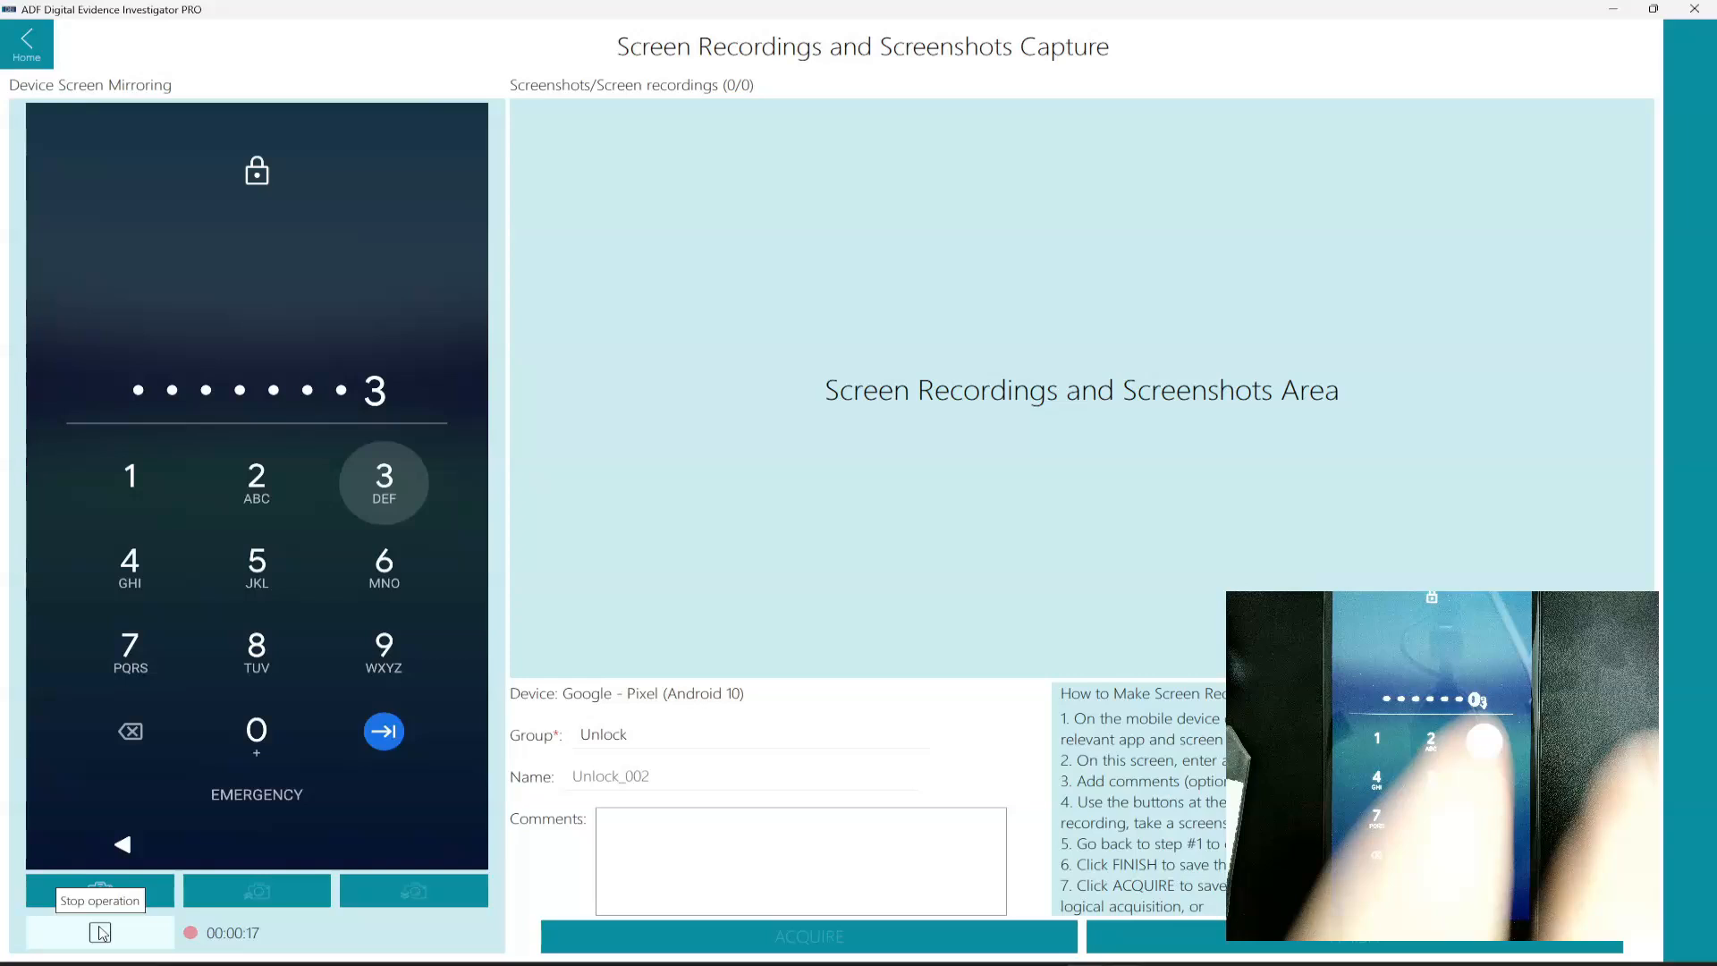
{"action": "left_click", "coordinate": [100, 933]}
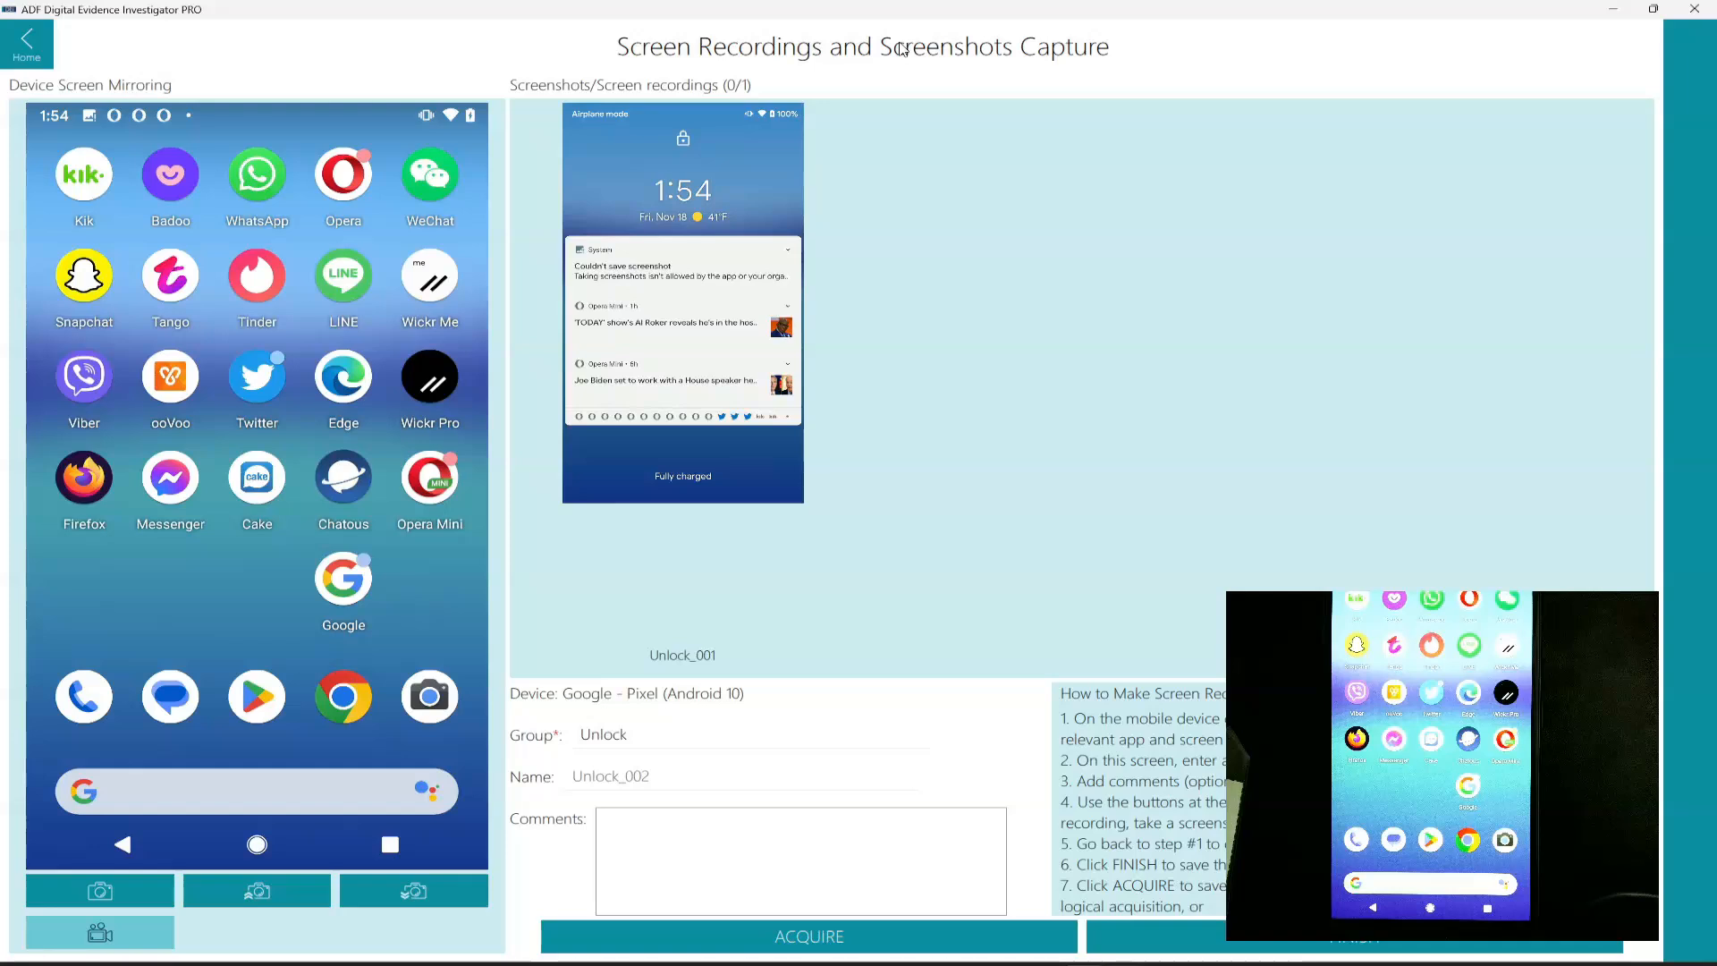
Step: Set the capture group to Homescreens and take a screenshot of each of the phone's two home screen pages
{"action": "mouse_move", "coordinate": [674, 375]}
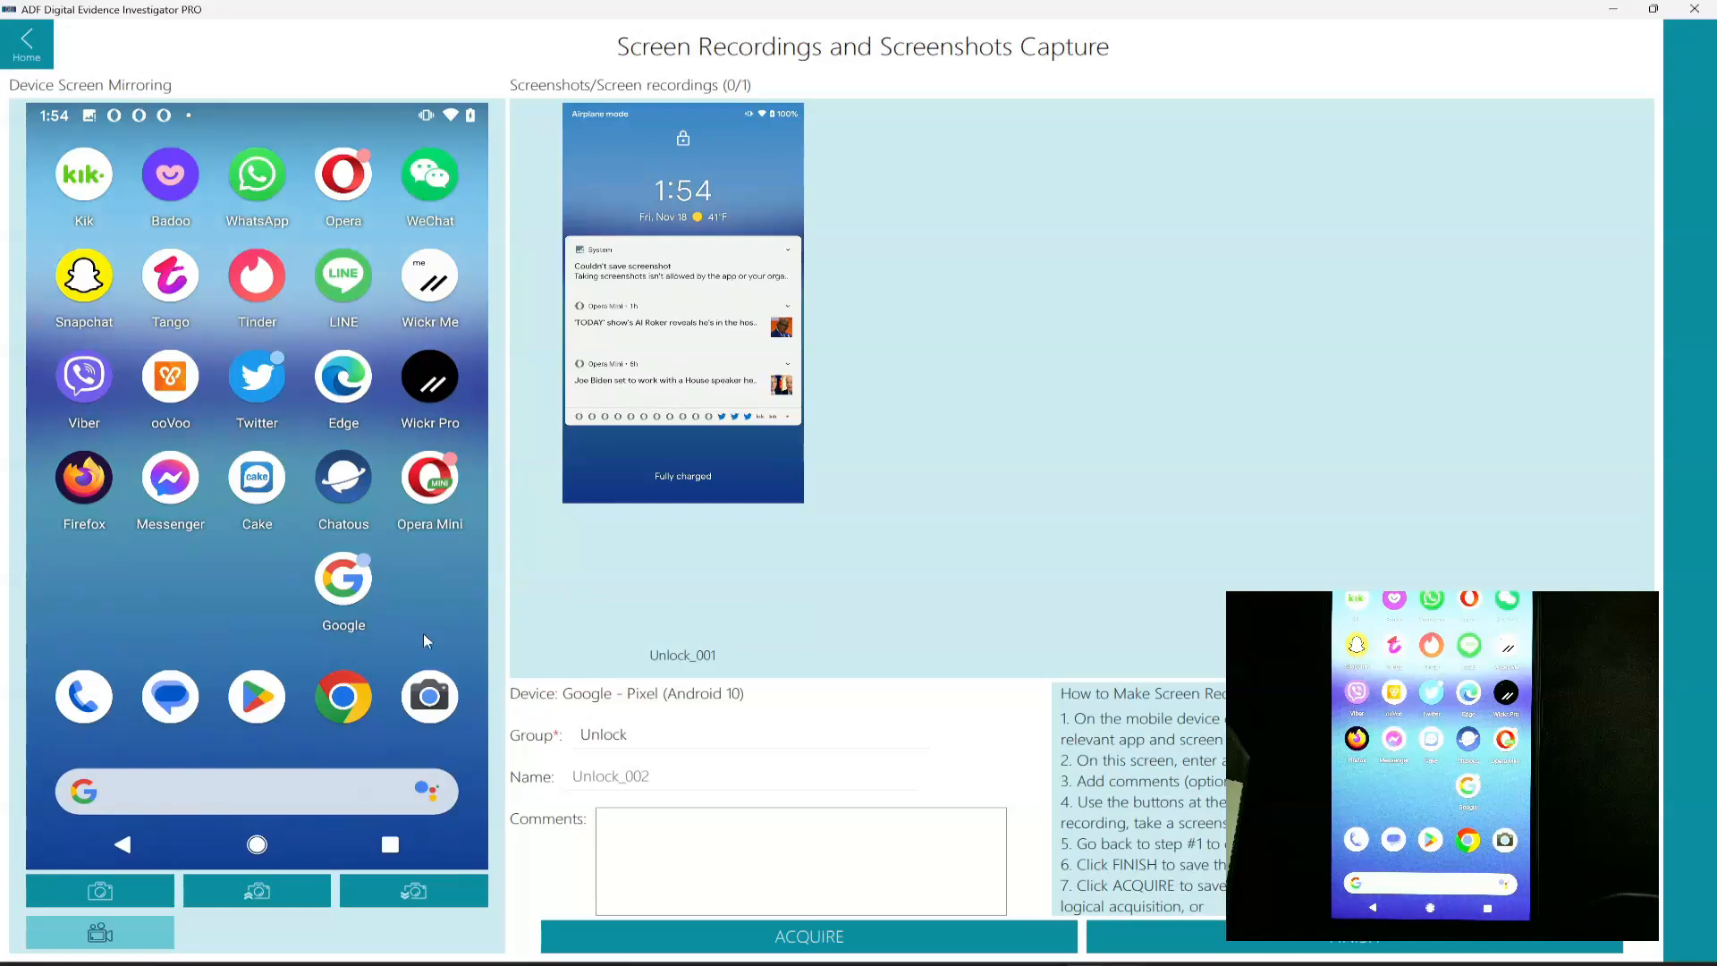
{"action": "left_click", "coordinate": [717, 731]}
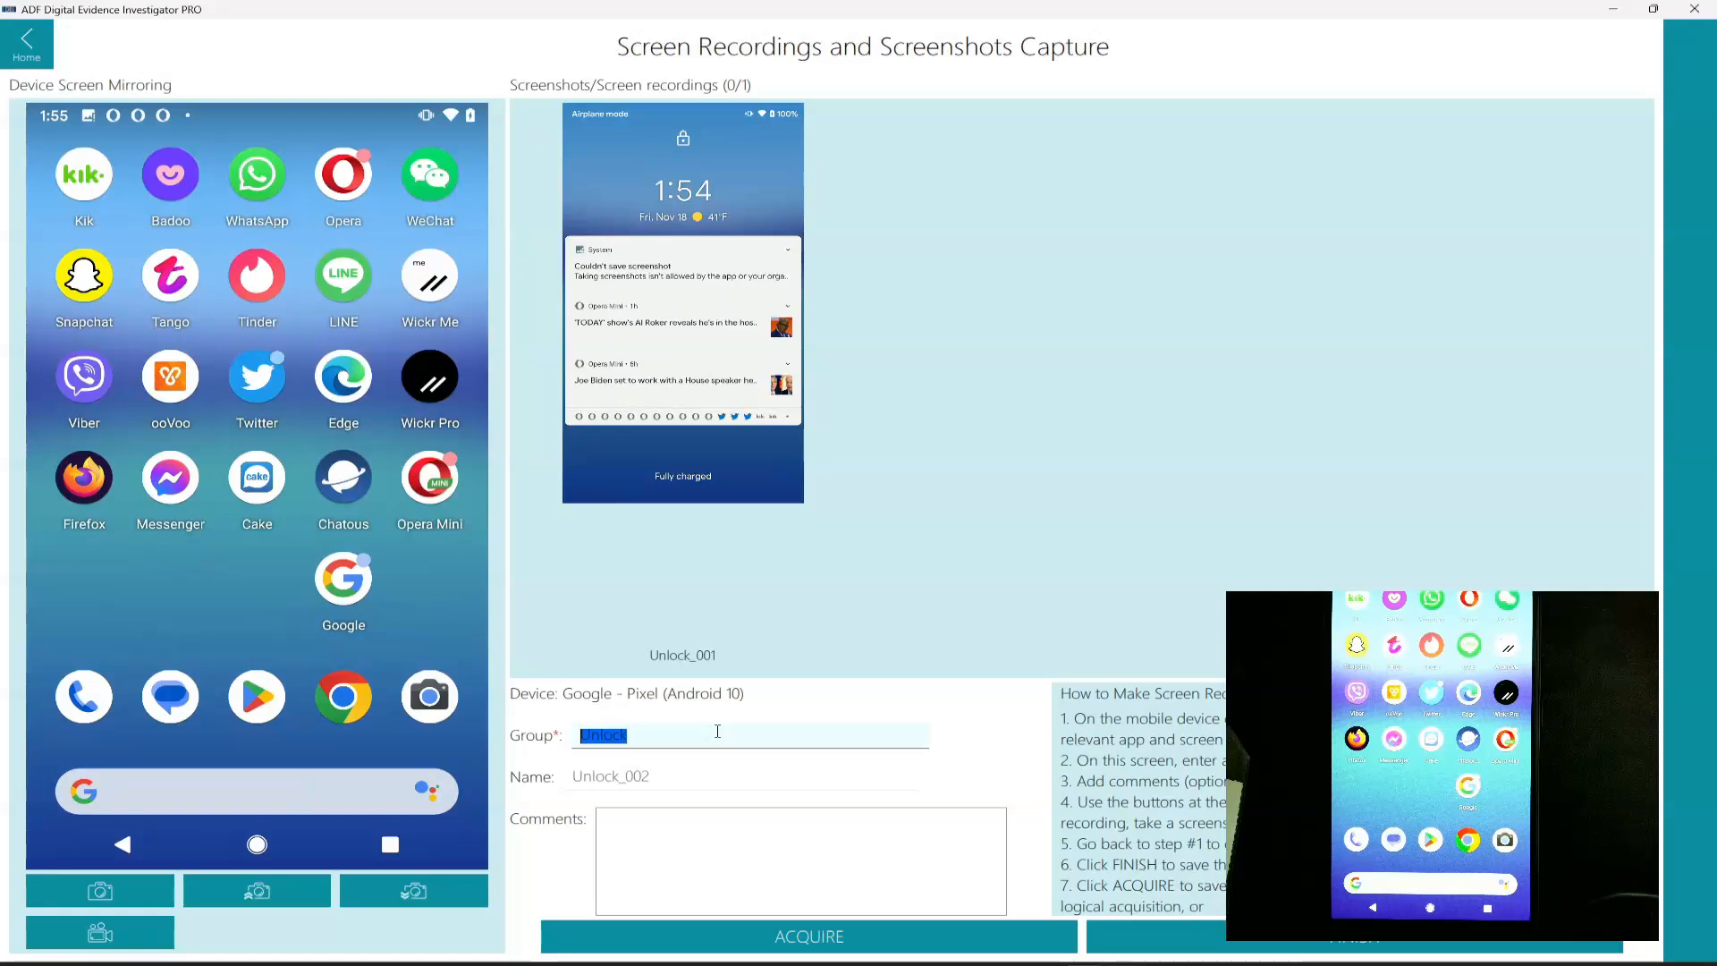
{"action": "type", "text": "Home"}
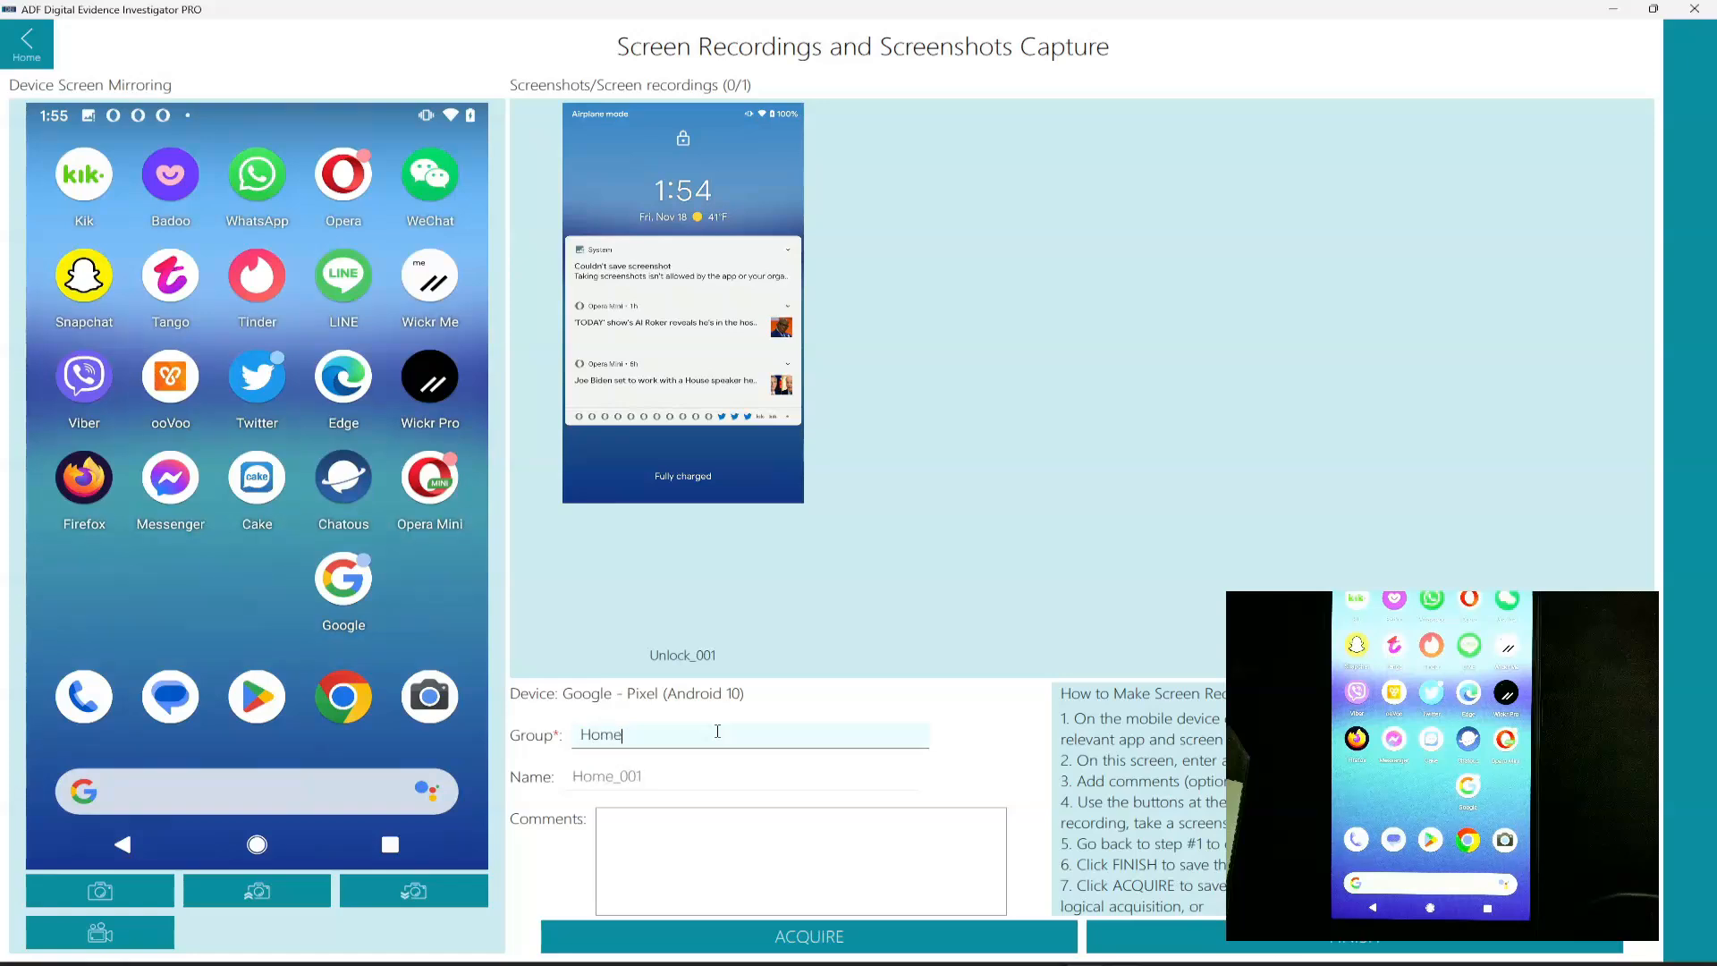
{"action": "type", "text": "screens"}
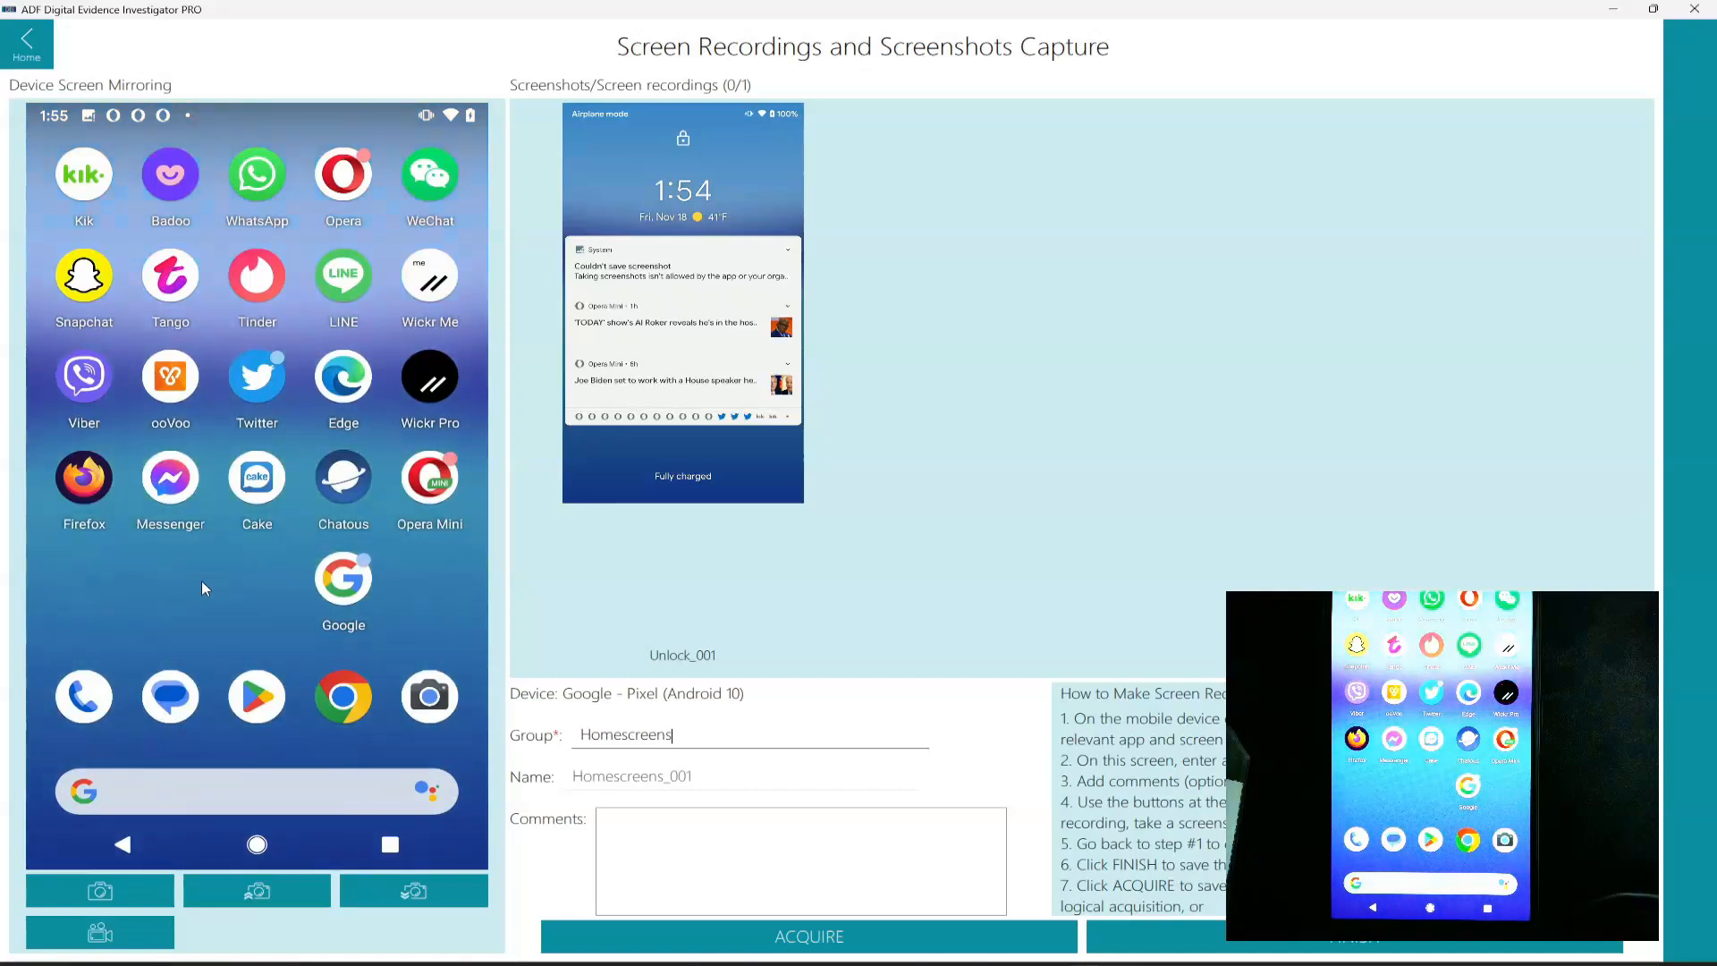
{"action": "left_click_drag", "start_coordinate": [273, 567], "coordinate": [240, 638]}
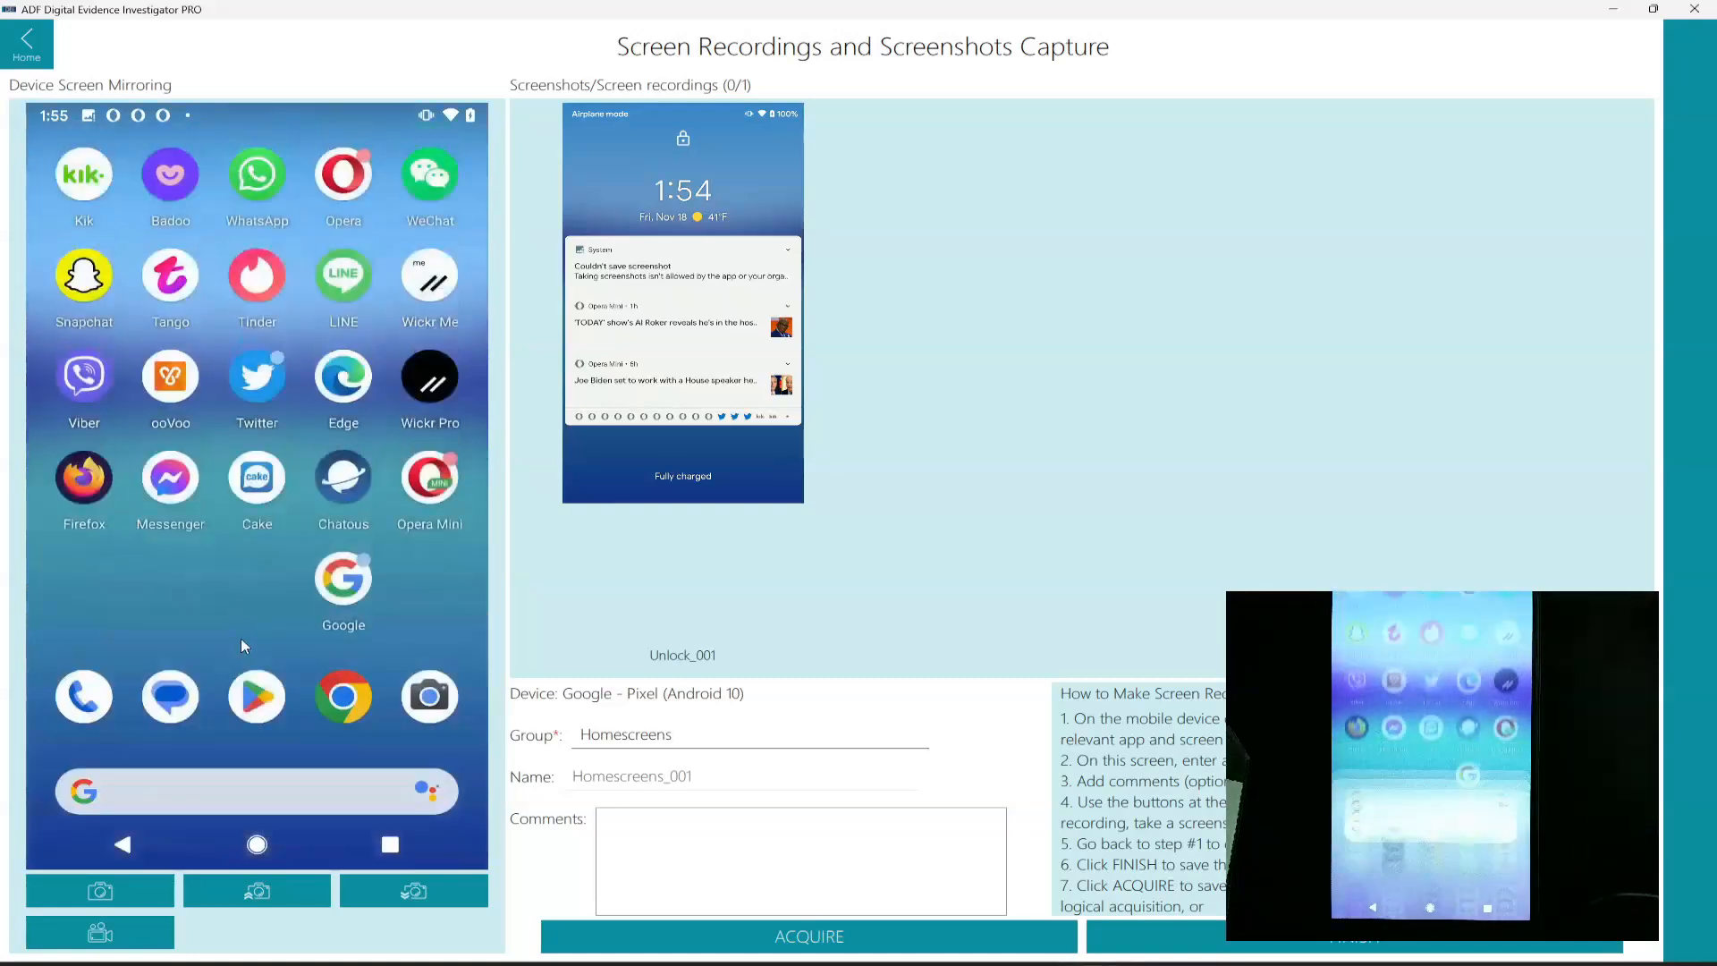
{"action": "left_click", "coordinate": [105, 901]}
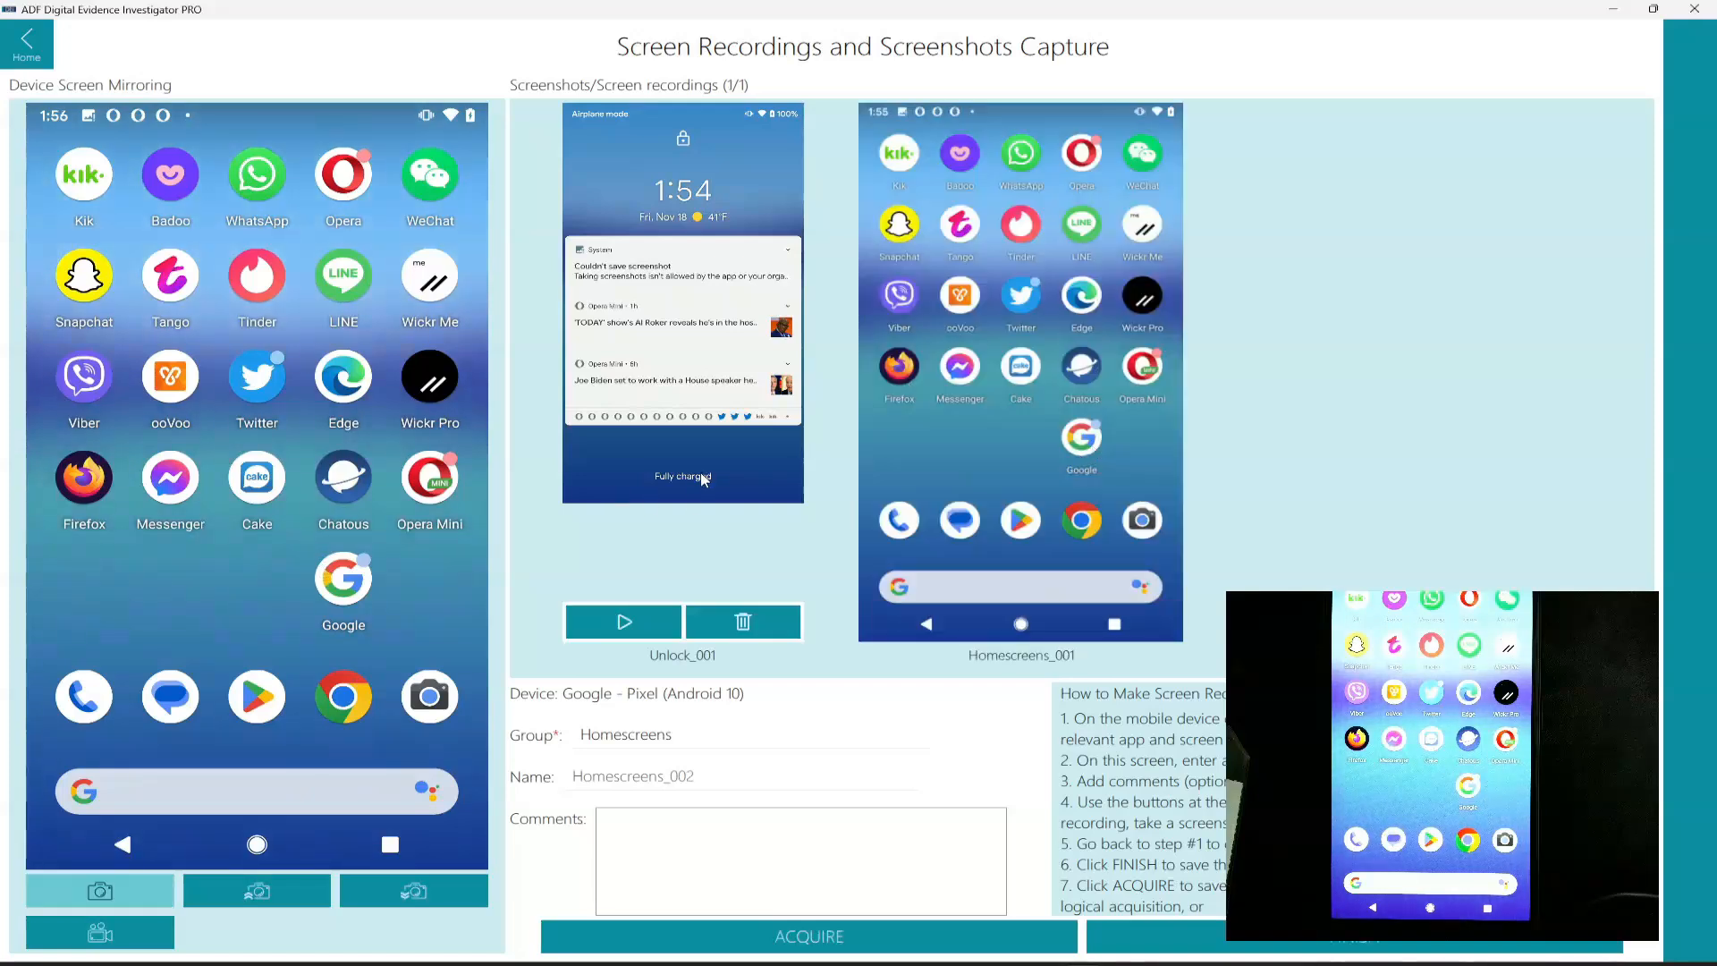
{"action": "left_click_drag", "start_coordinate": [117, 619], "coordinate": [597, 580]}
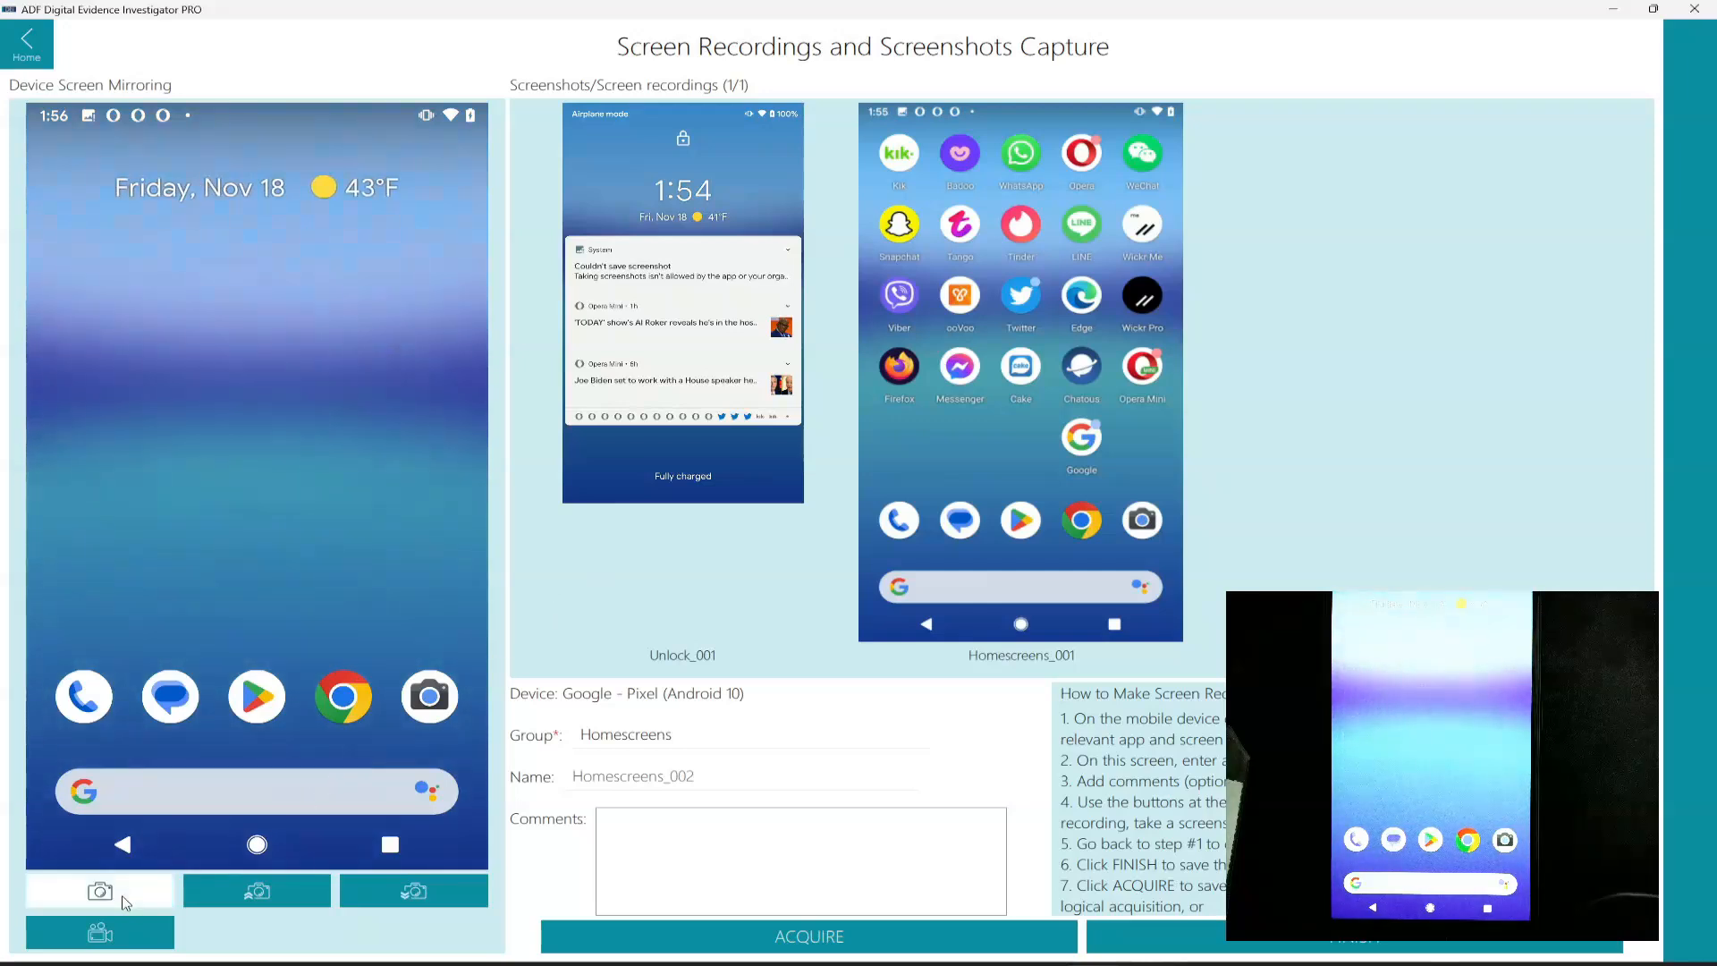
{"action": "left_click", "coordinate": [161, 885]}
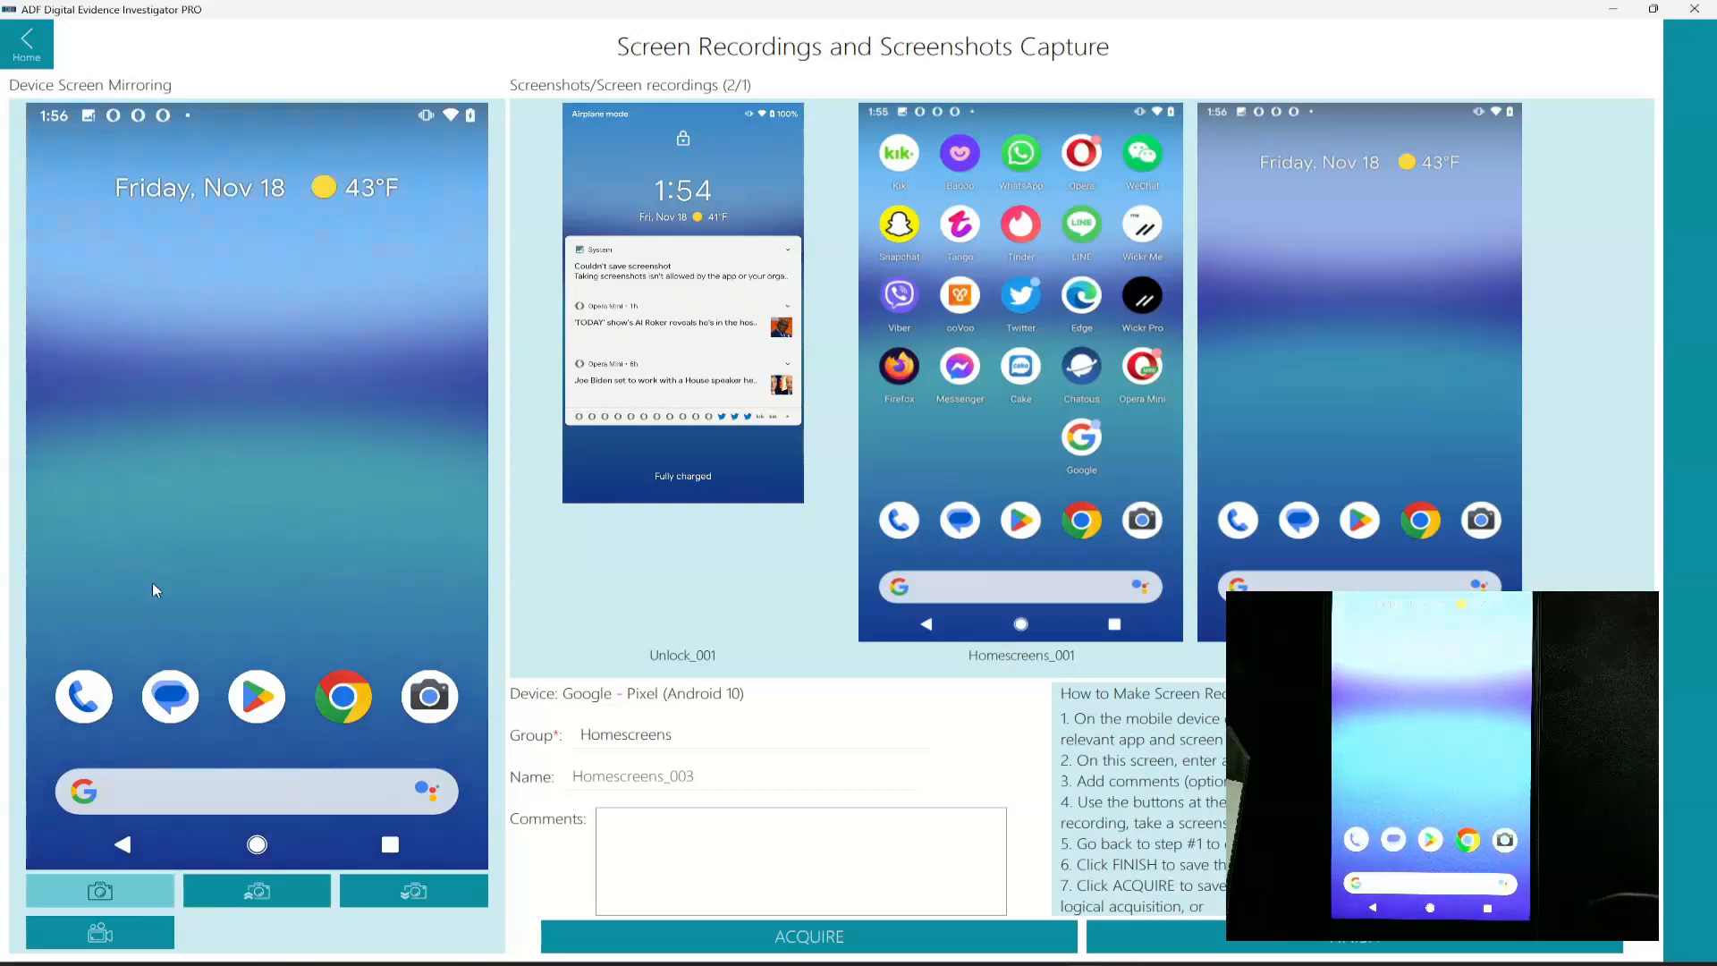
Step: Open the phone's app drawer and take one screenshot of its beginning and one of its end
{"action": "left_click_drag", "start_coordinate": [249, 597], "coordinate": [261, 179]}
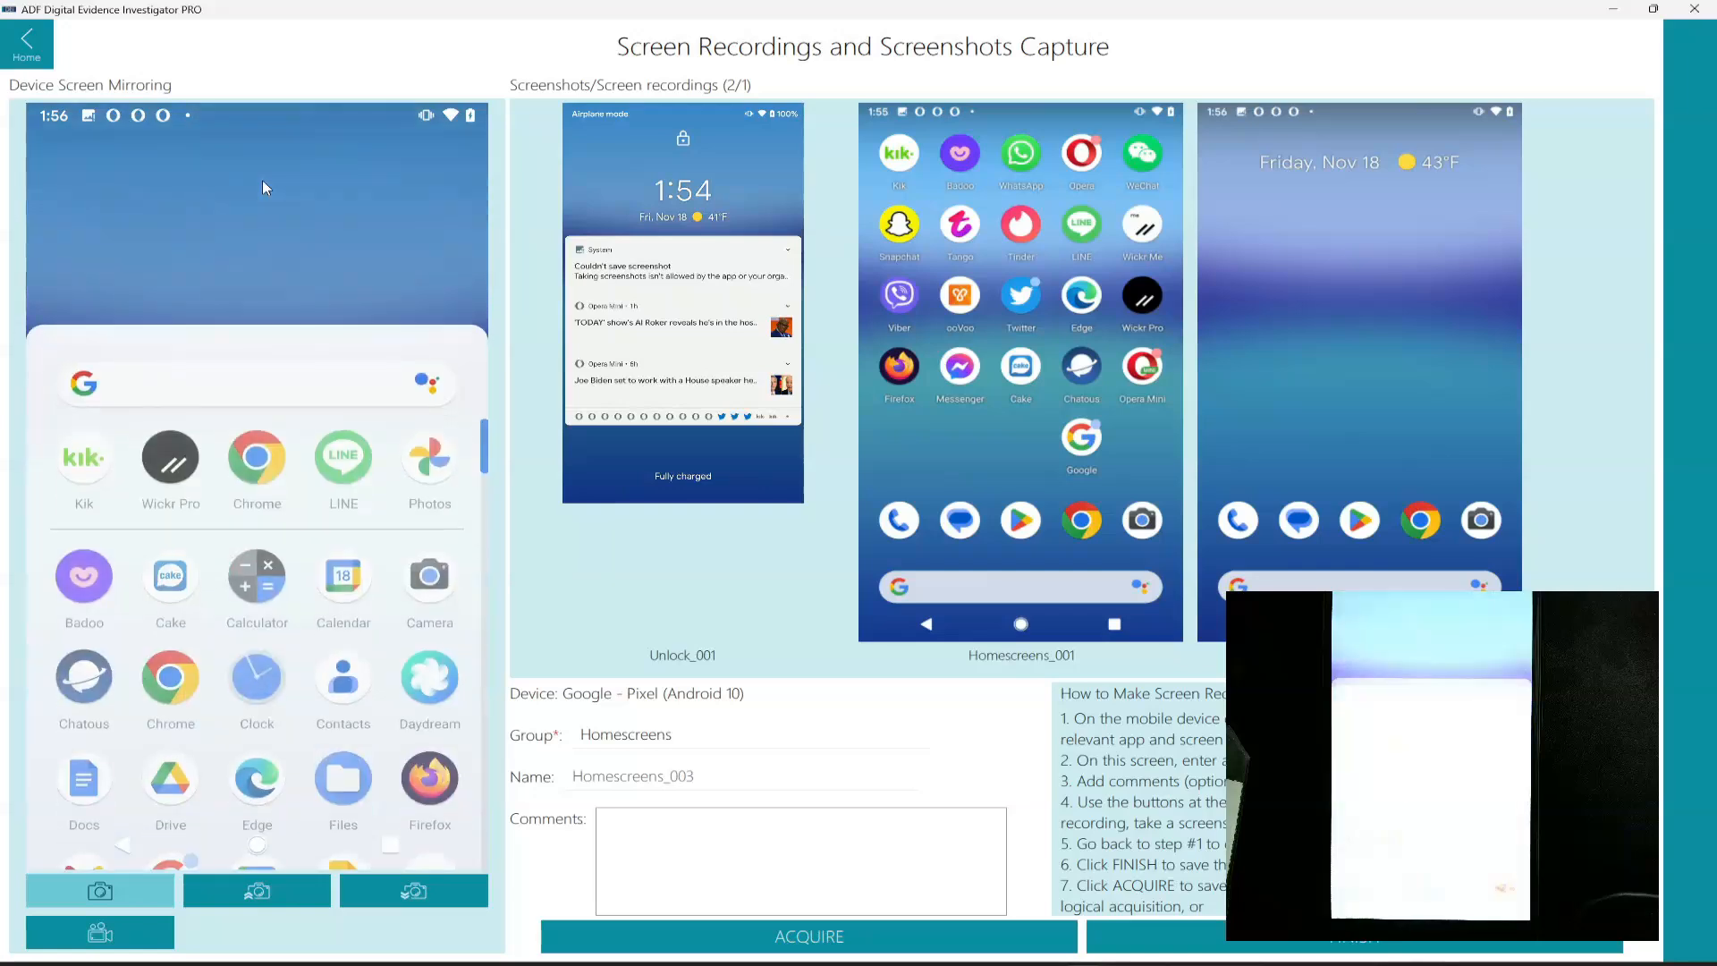
{"action": "left_click", "coordinate": [116, 896]}
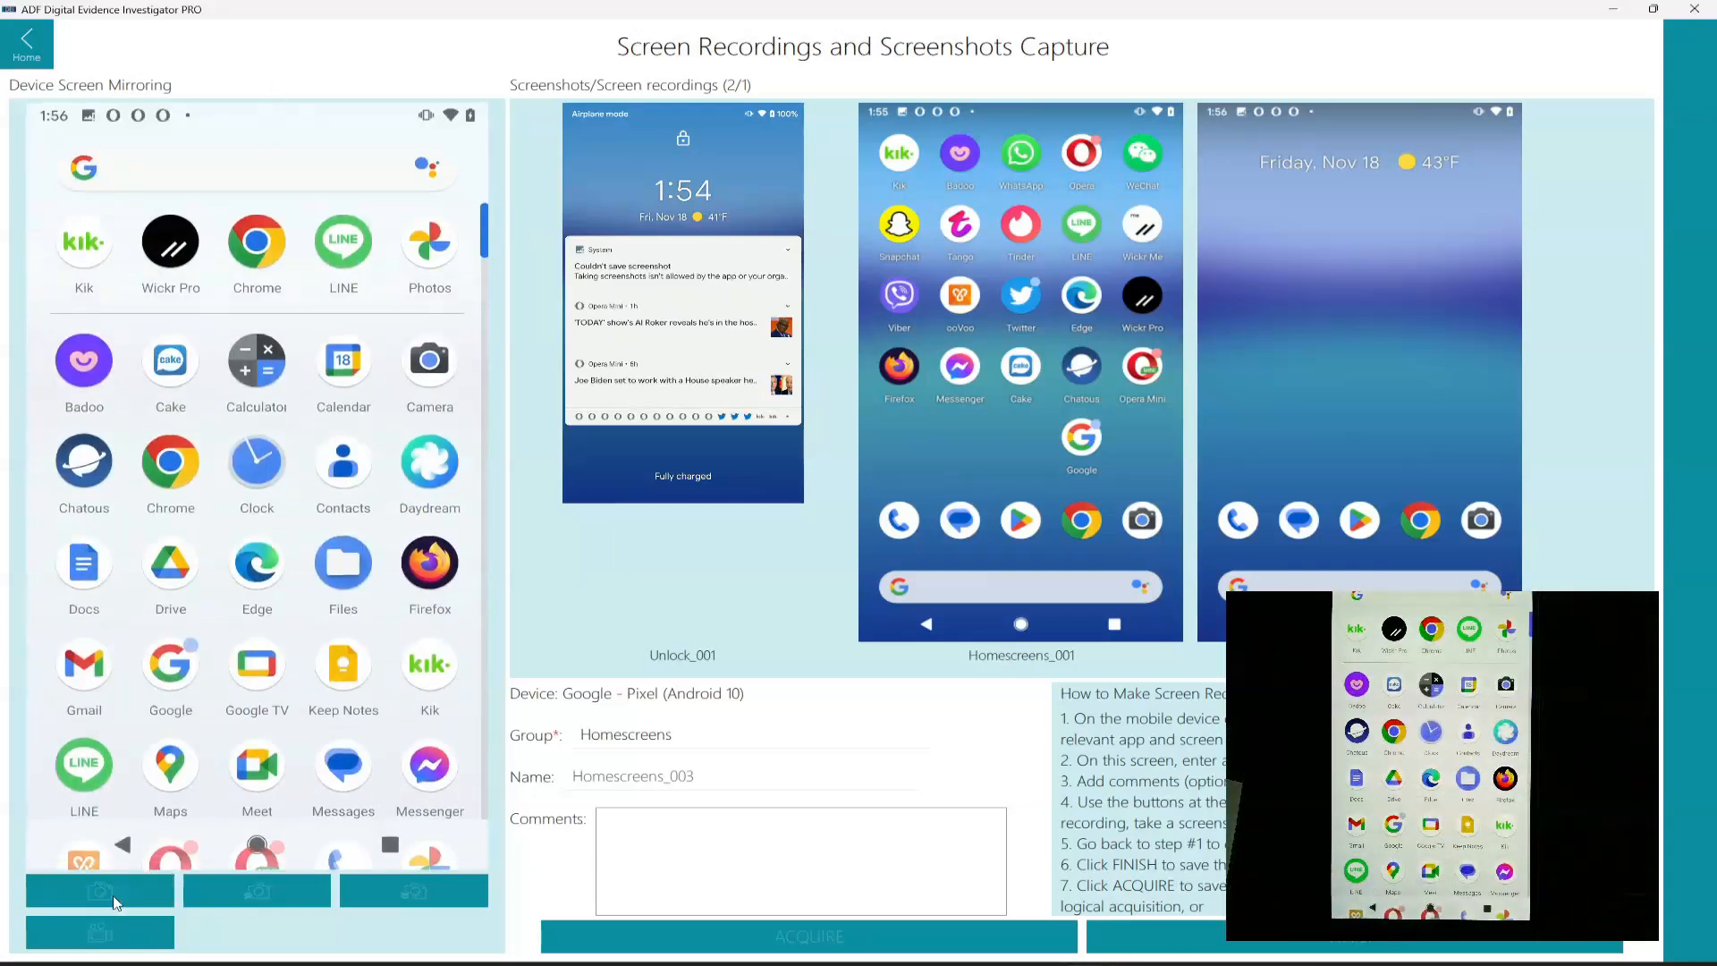
{"action": "scroll", "coordinate": [284, 684], "scroll_direction": "down", "scroll_amount": 5}
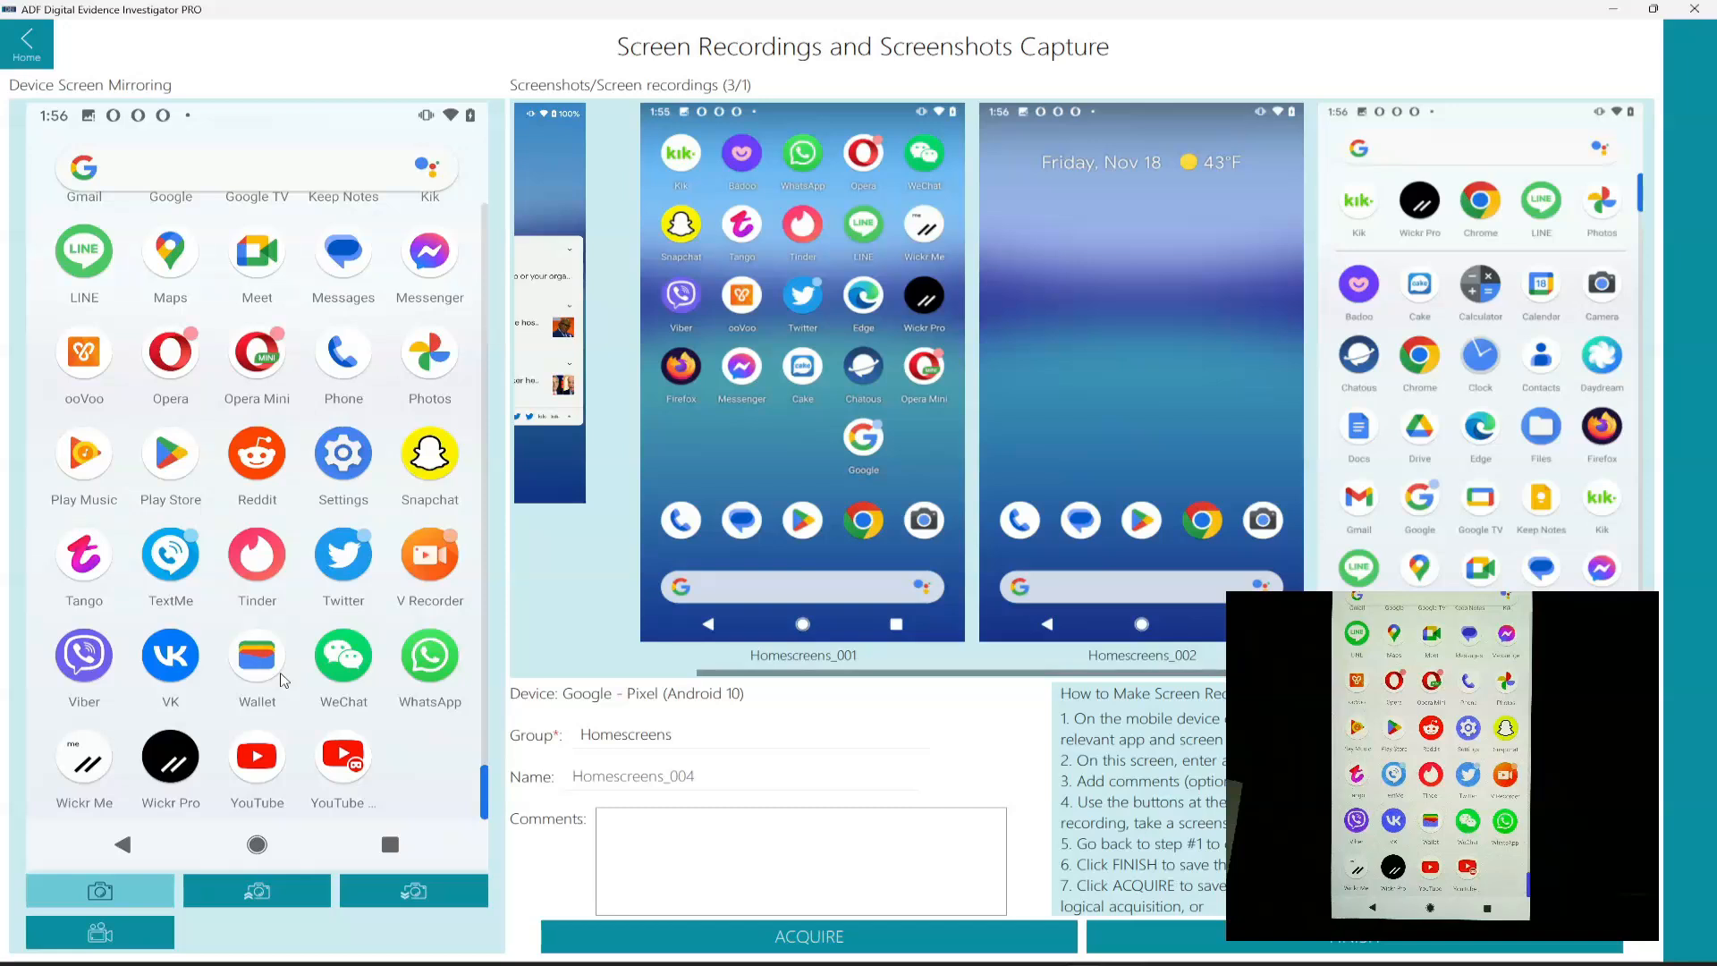
{"action": "left_click", "coordinate": [132, 894]}
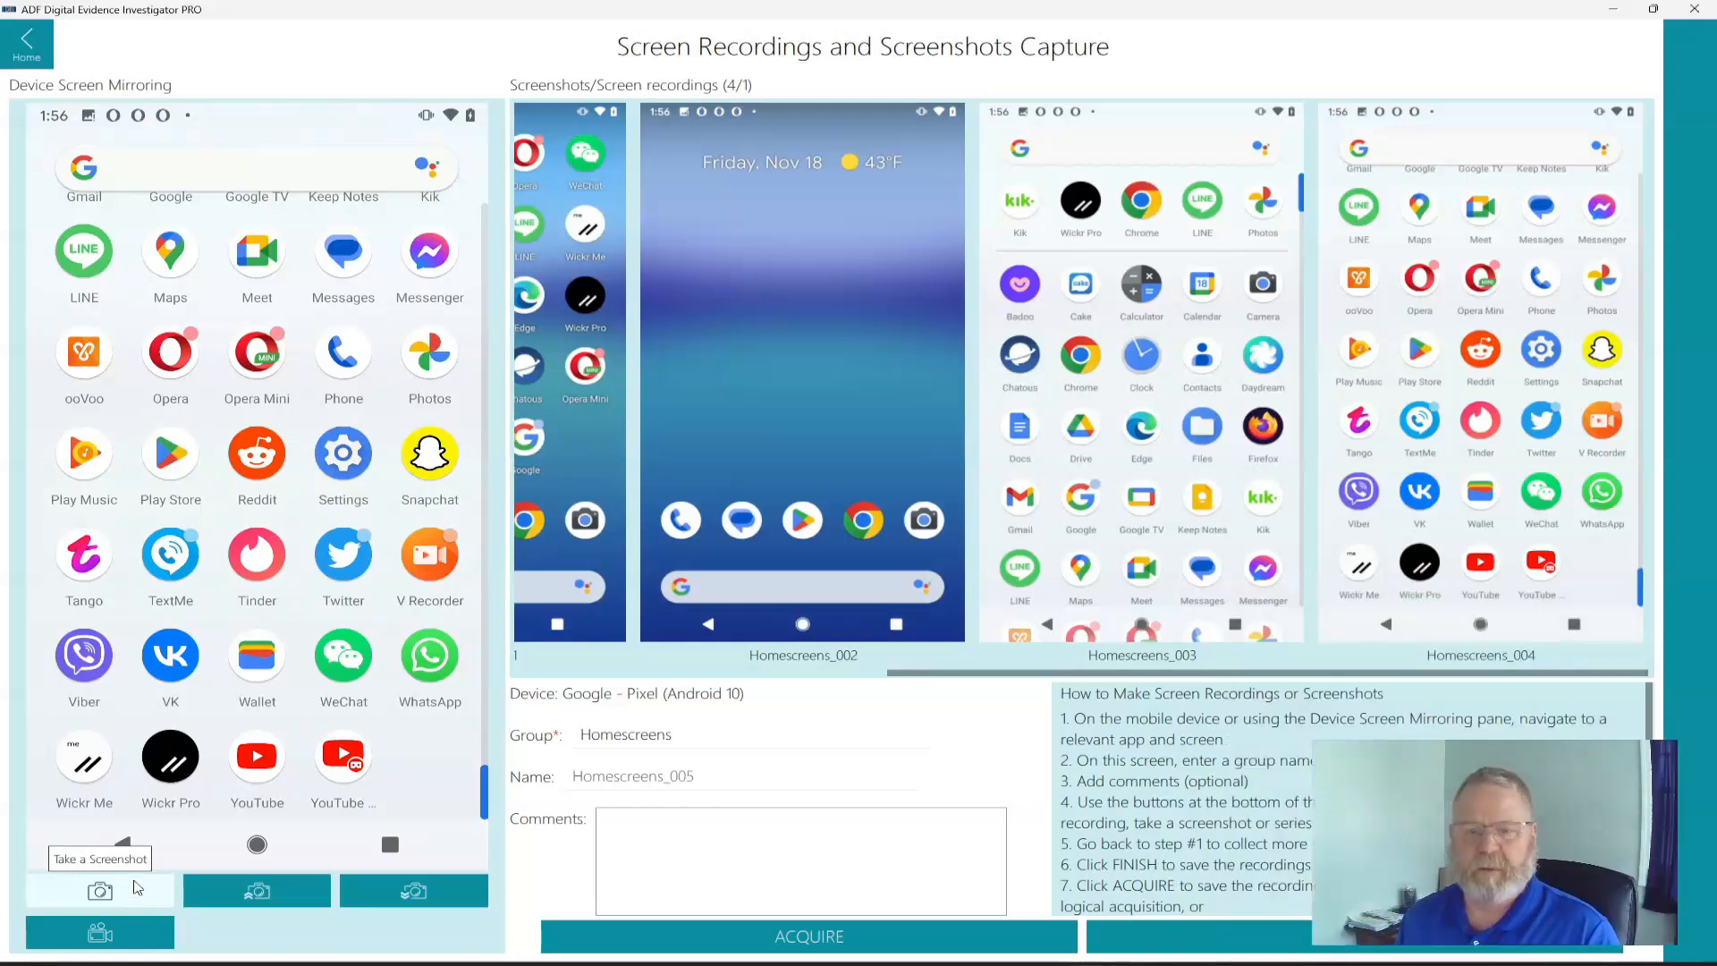
Step: Set the capture group to Kik, open the Kik app's chat list on the phone and take a screenshot of it
{"action": "left_click_drag", "start_coordinate": [703, 735], "coordinate": [579, 738]}
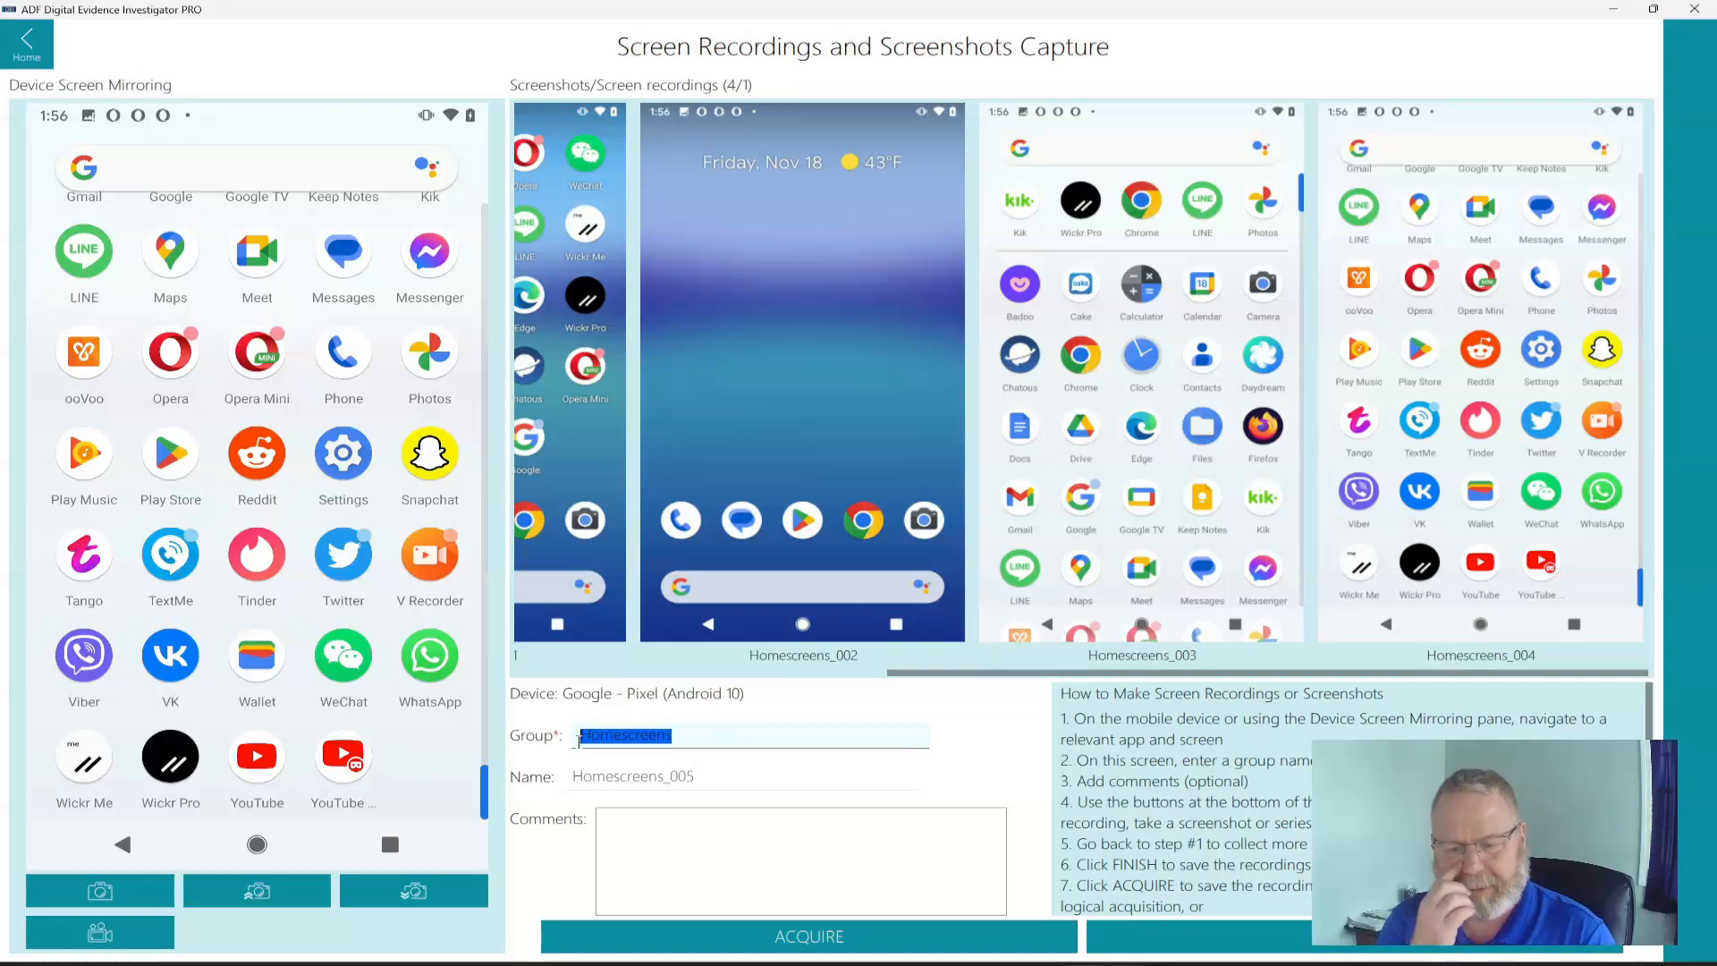
{"action": "type", "text": "Kik"}
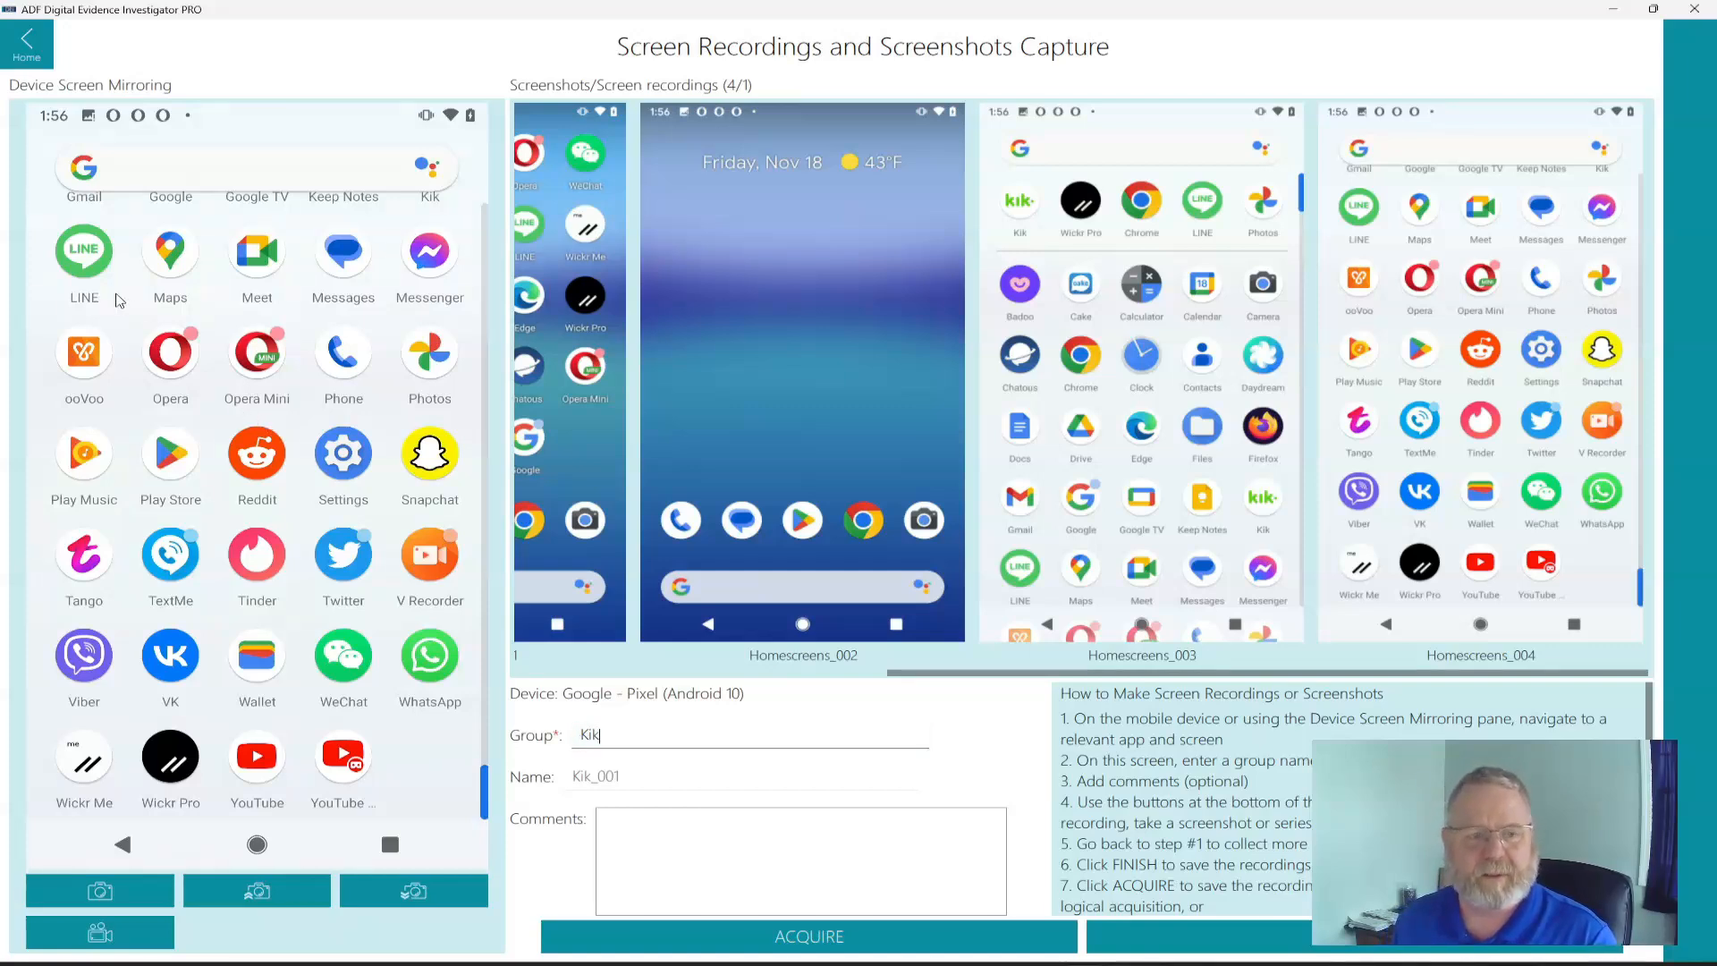
{"action": "scroll", "coordinate": [118, 349], "scroll_direction": "up", "scroll_amount": 5}
{"action": "left_click", "coordinate": [78, 252]}
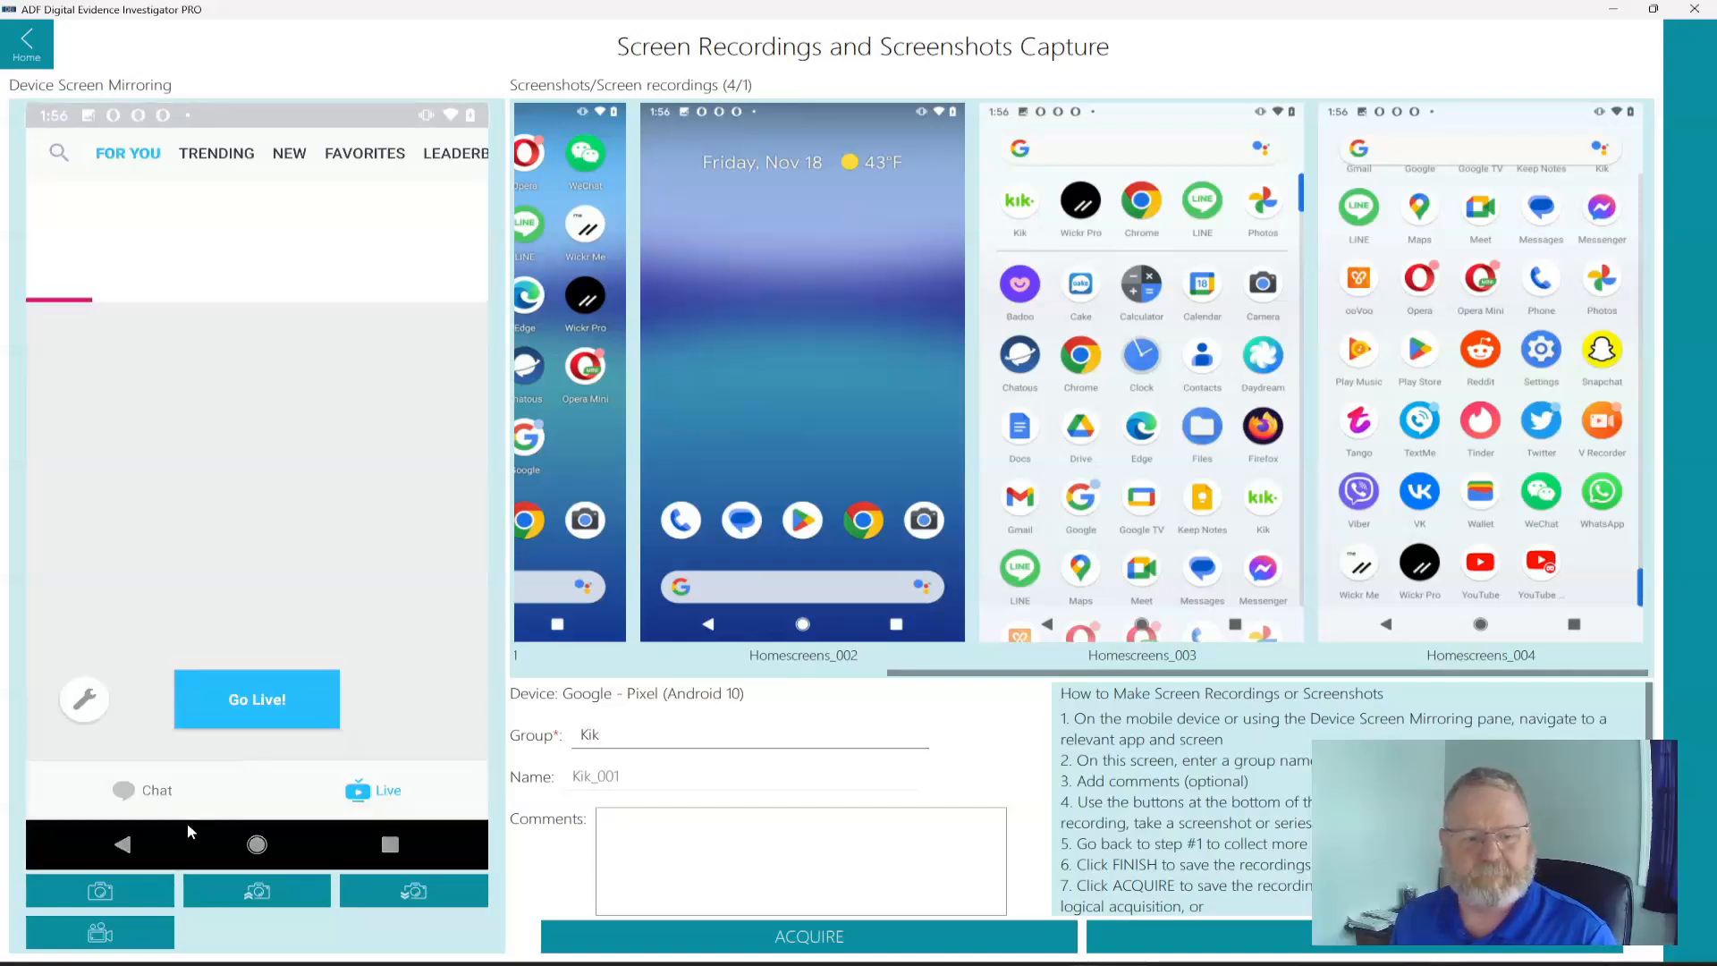
{"action": "left_click", "coordinate": [165, 800]}
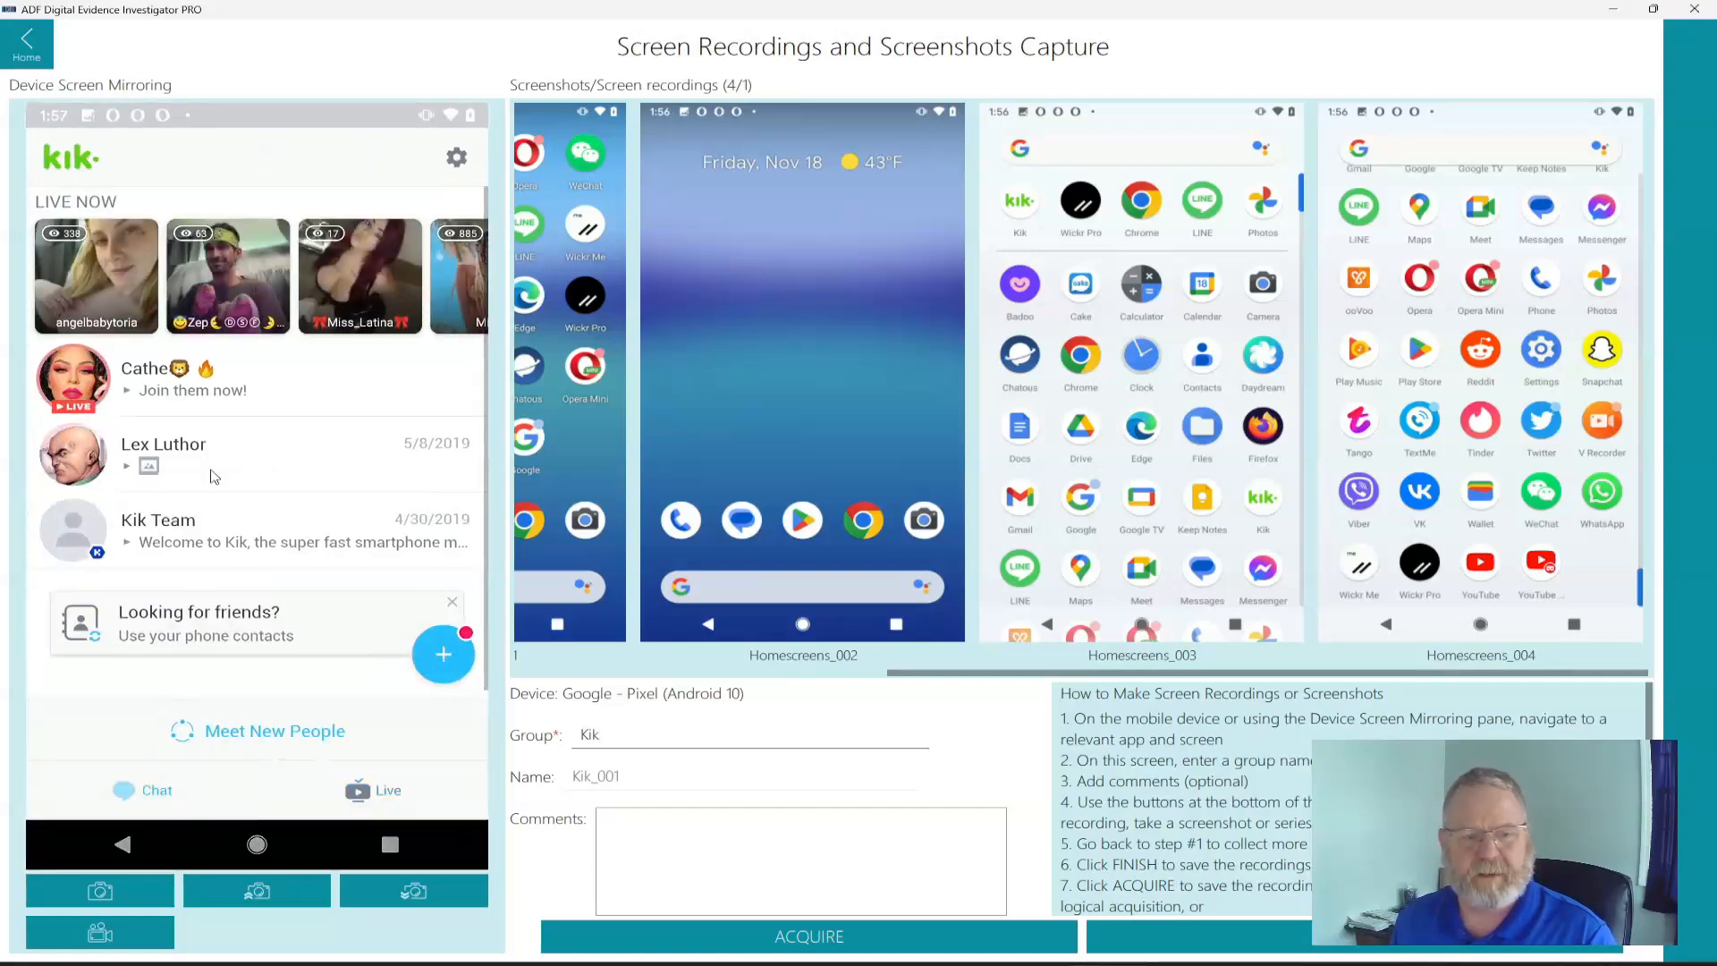
{"action": "left_click", "coordinate": [83, 890]}
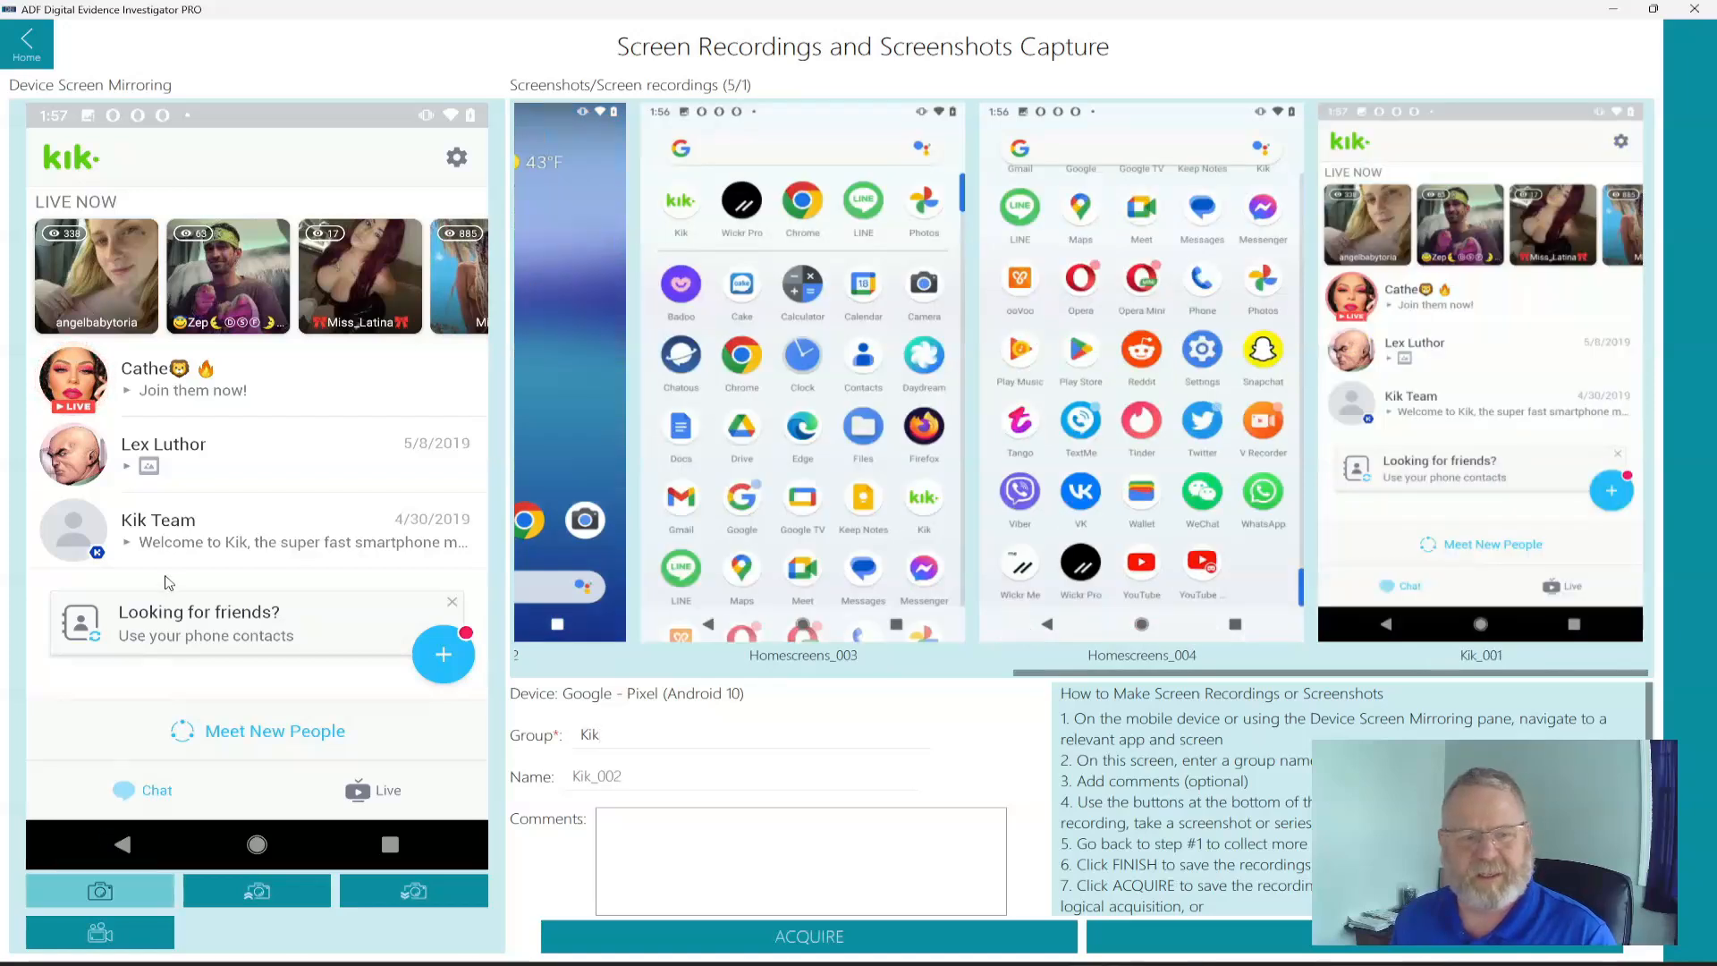
Step: Open the Kik chat dated 5/8/2019, show the contact's info page from the conversation's beginning and take a screenshot of it
{"action": "left_click", "coordinate": [182, 460]}
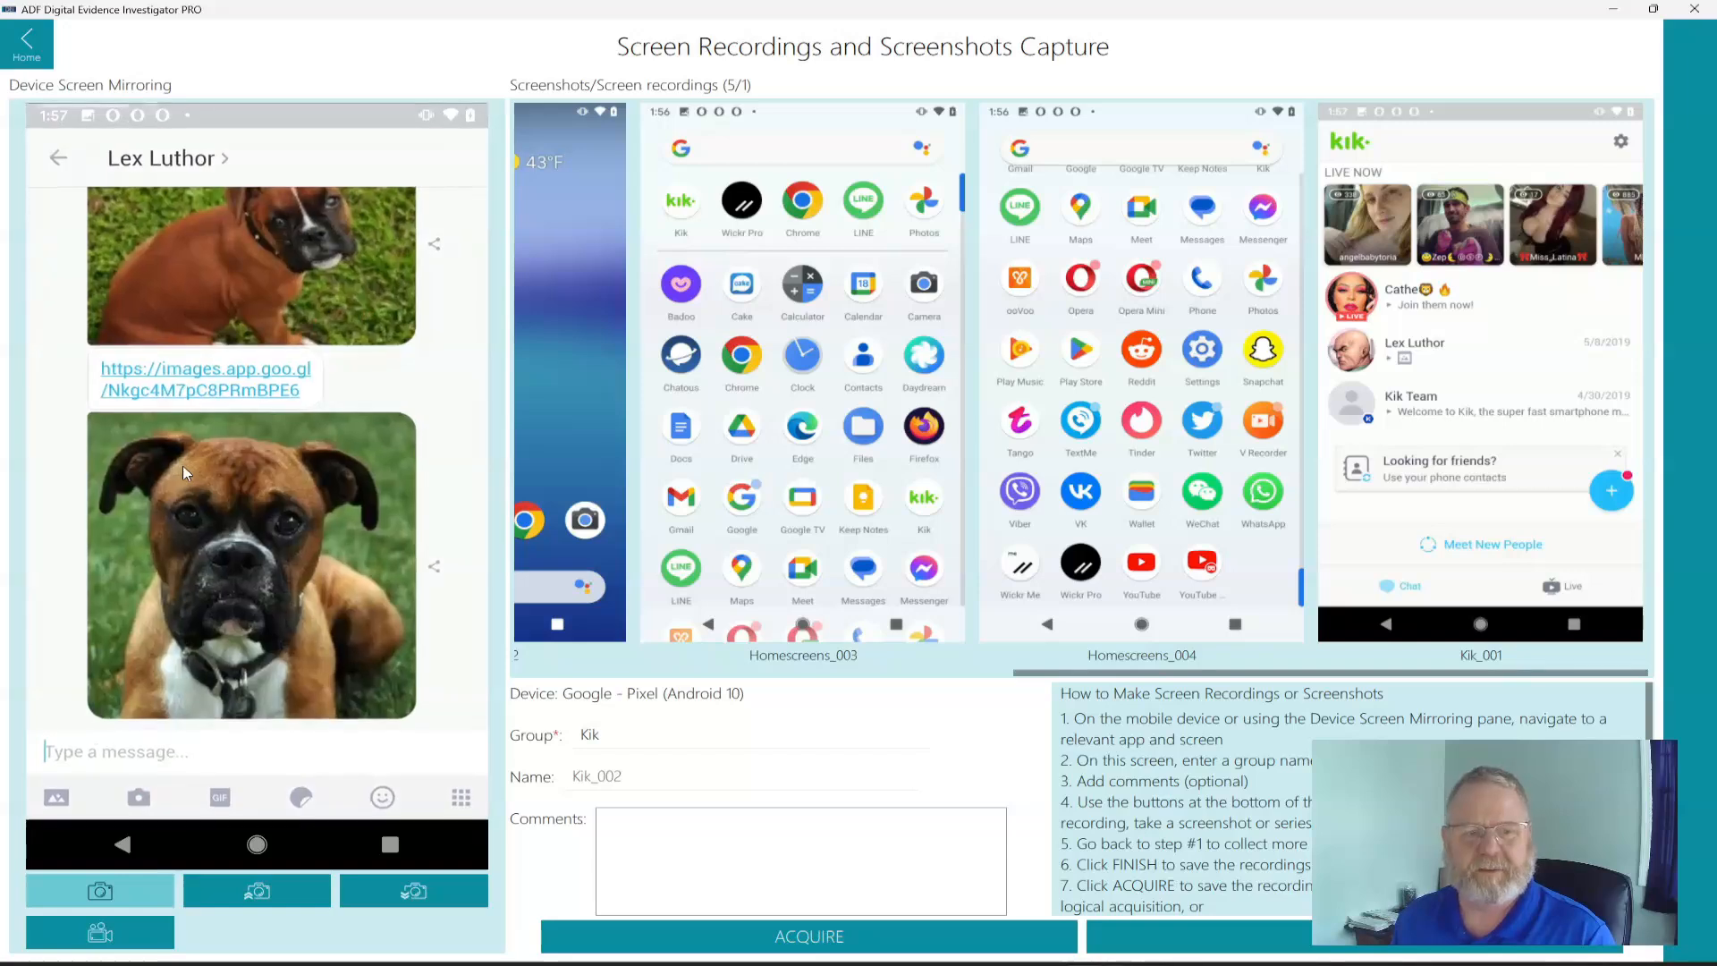
{"action": "scroll", "coordinate": [183, 465], "scroll_direction": "up", "scroll_amount": 10}
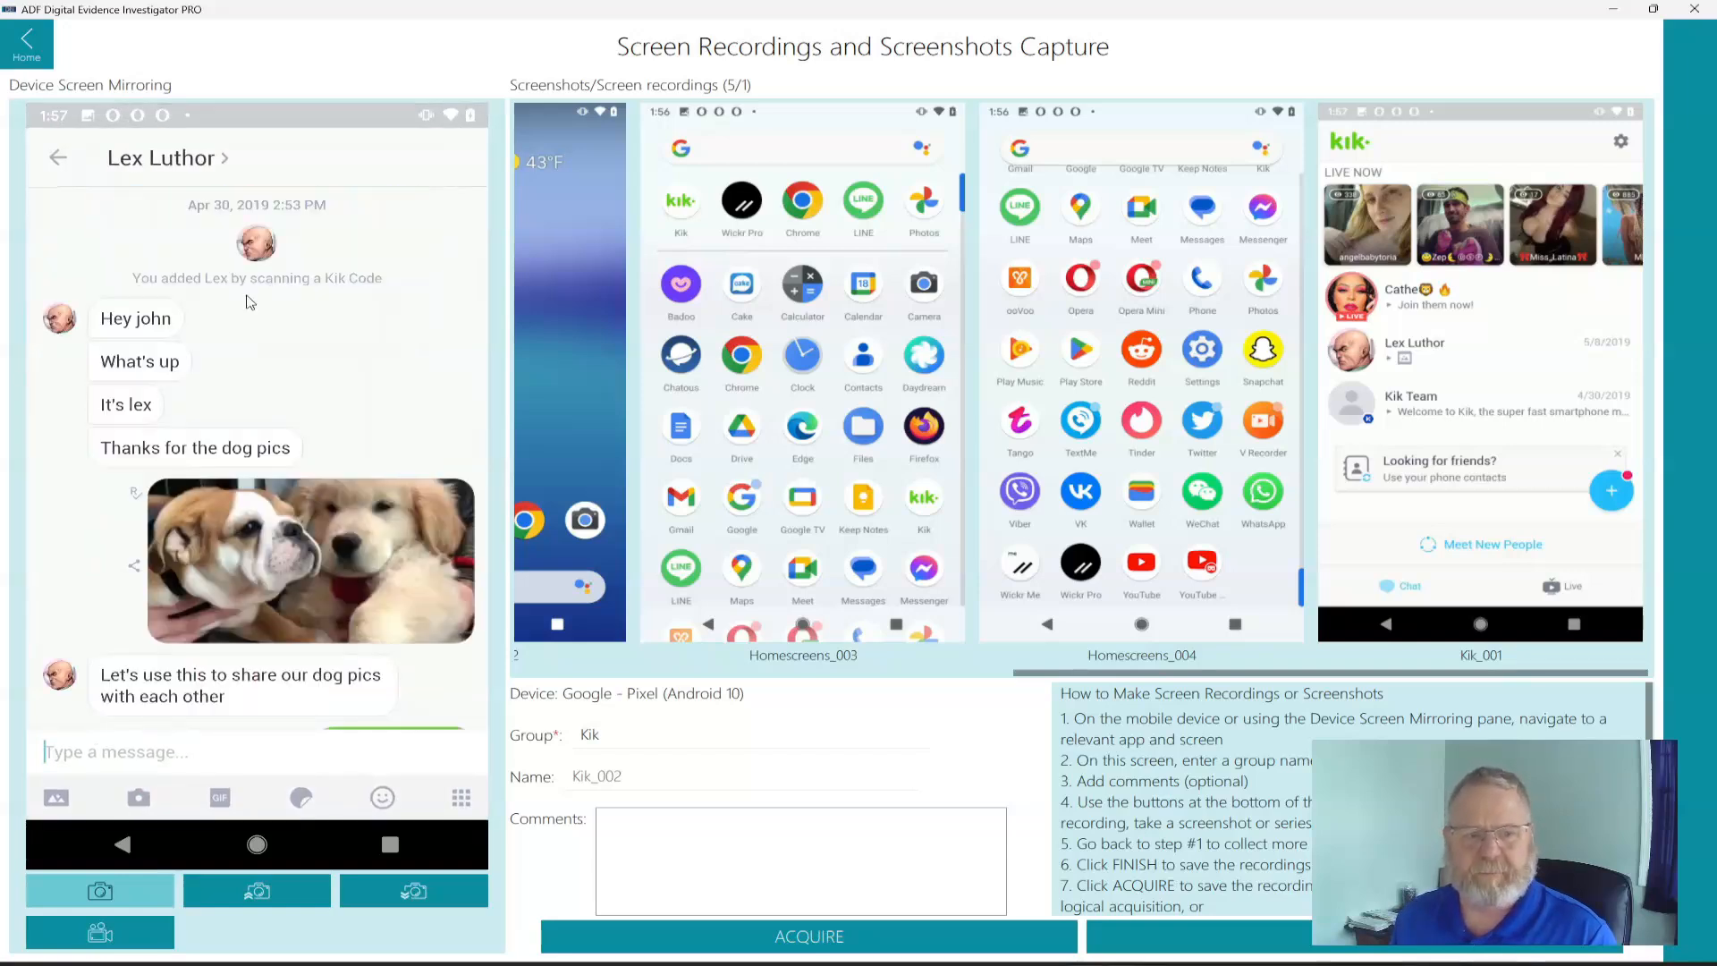
{"action": "left_click", "coordinate": [264, 258]}
{"action": "left_click", "coordinate": [295, 286]}
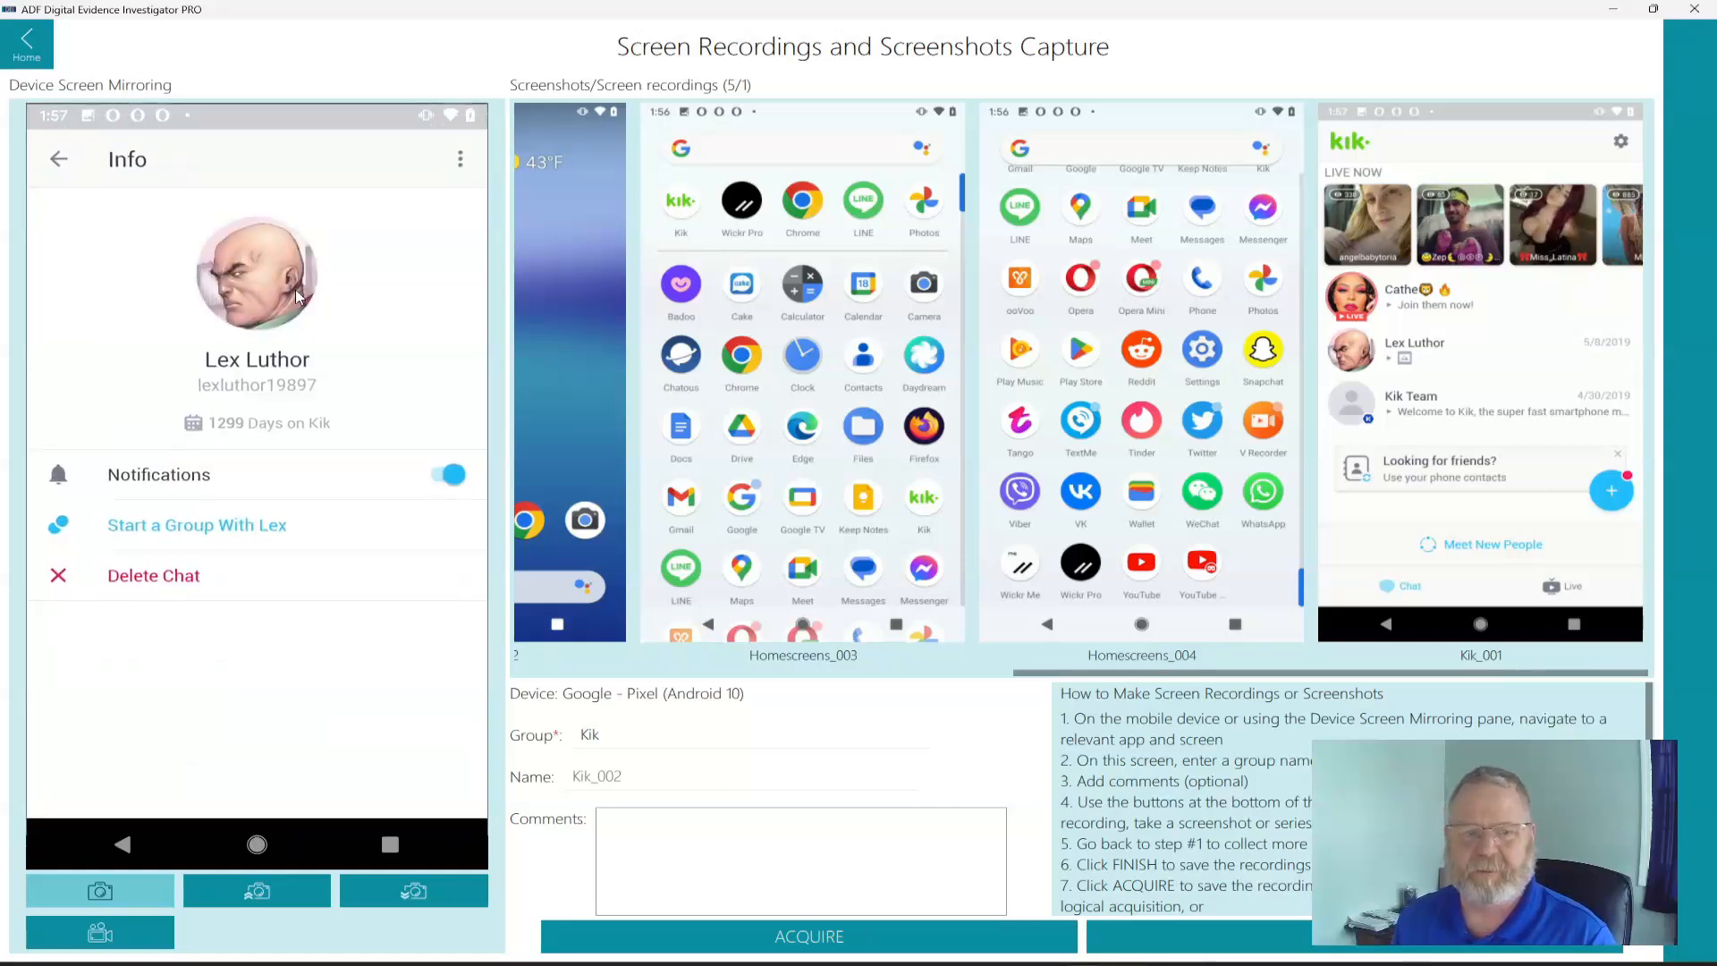
{"action": "left_click", "coordinate": [118, 892]}
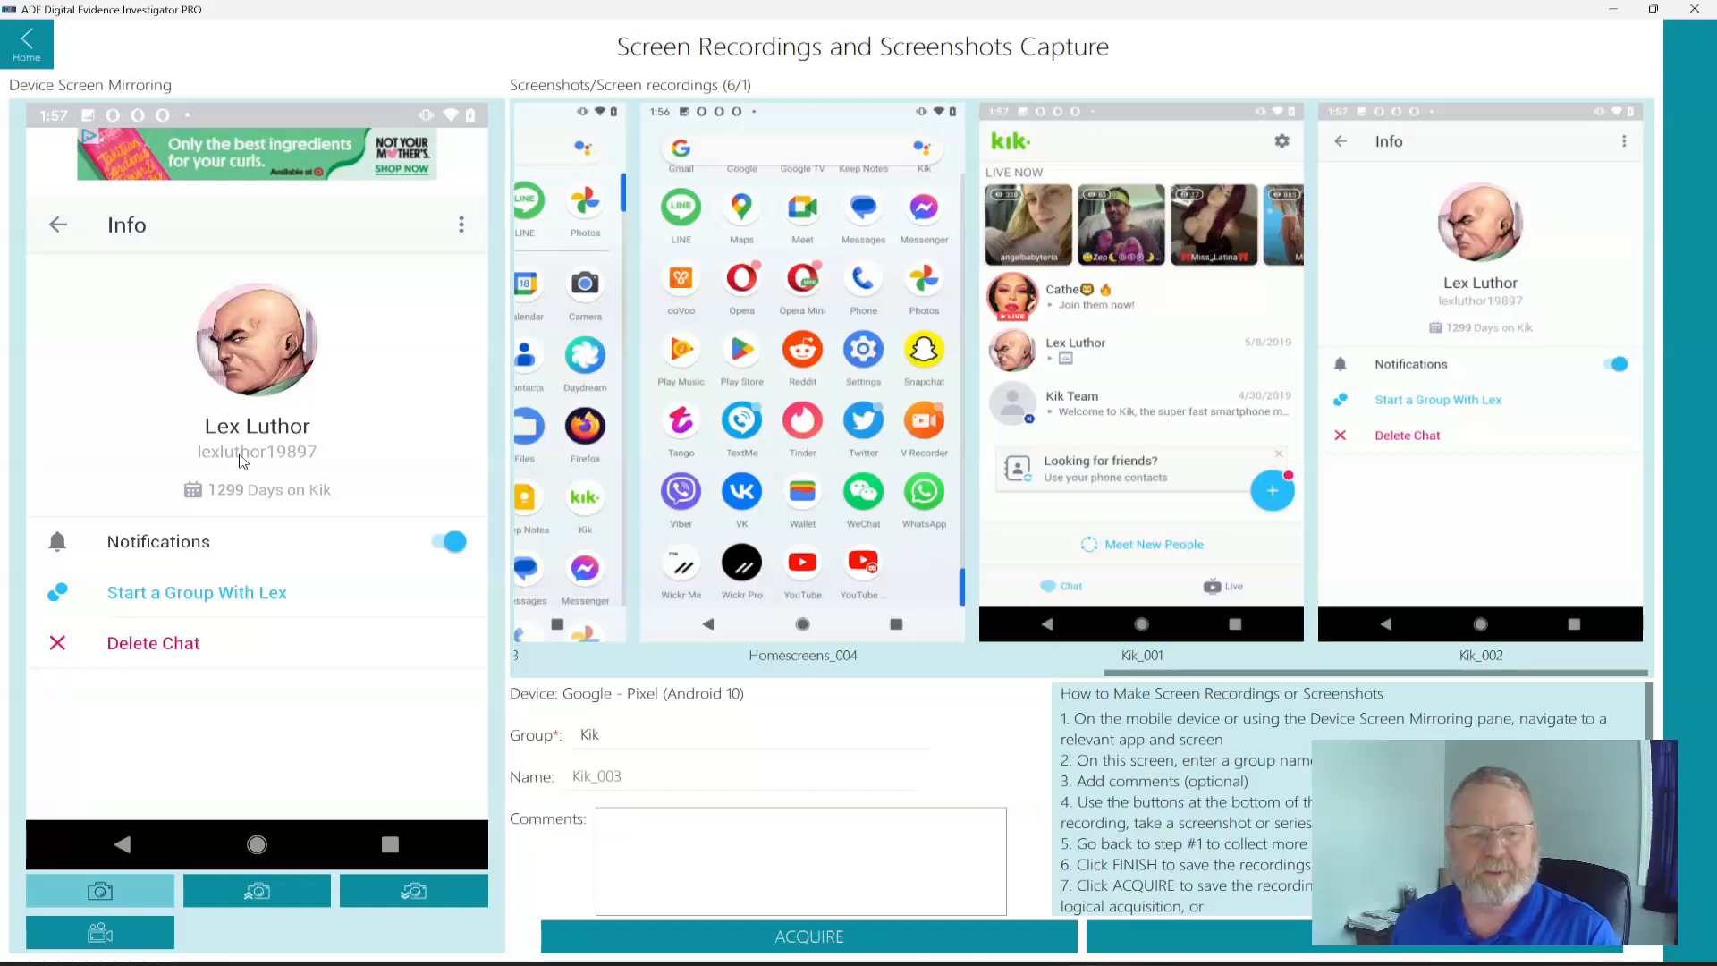
Step: Return to the Kik conversation and take screenshots of its first messages and of the dog picture's timestamp dialog
{"action": "left_click", "coordinate": [130, 854]}
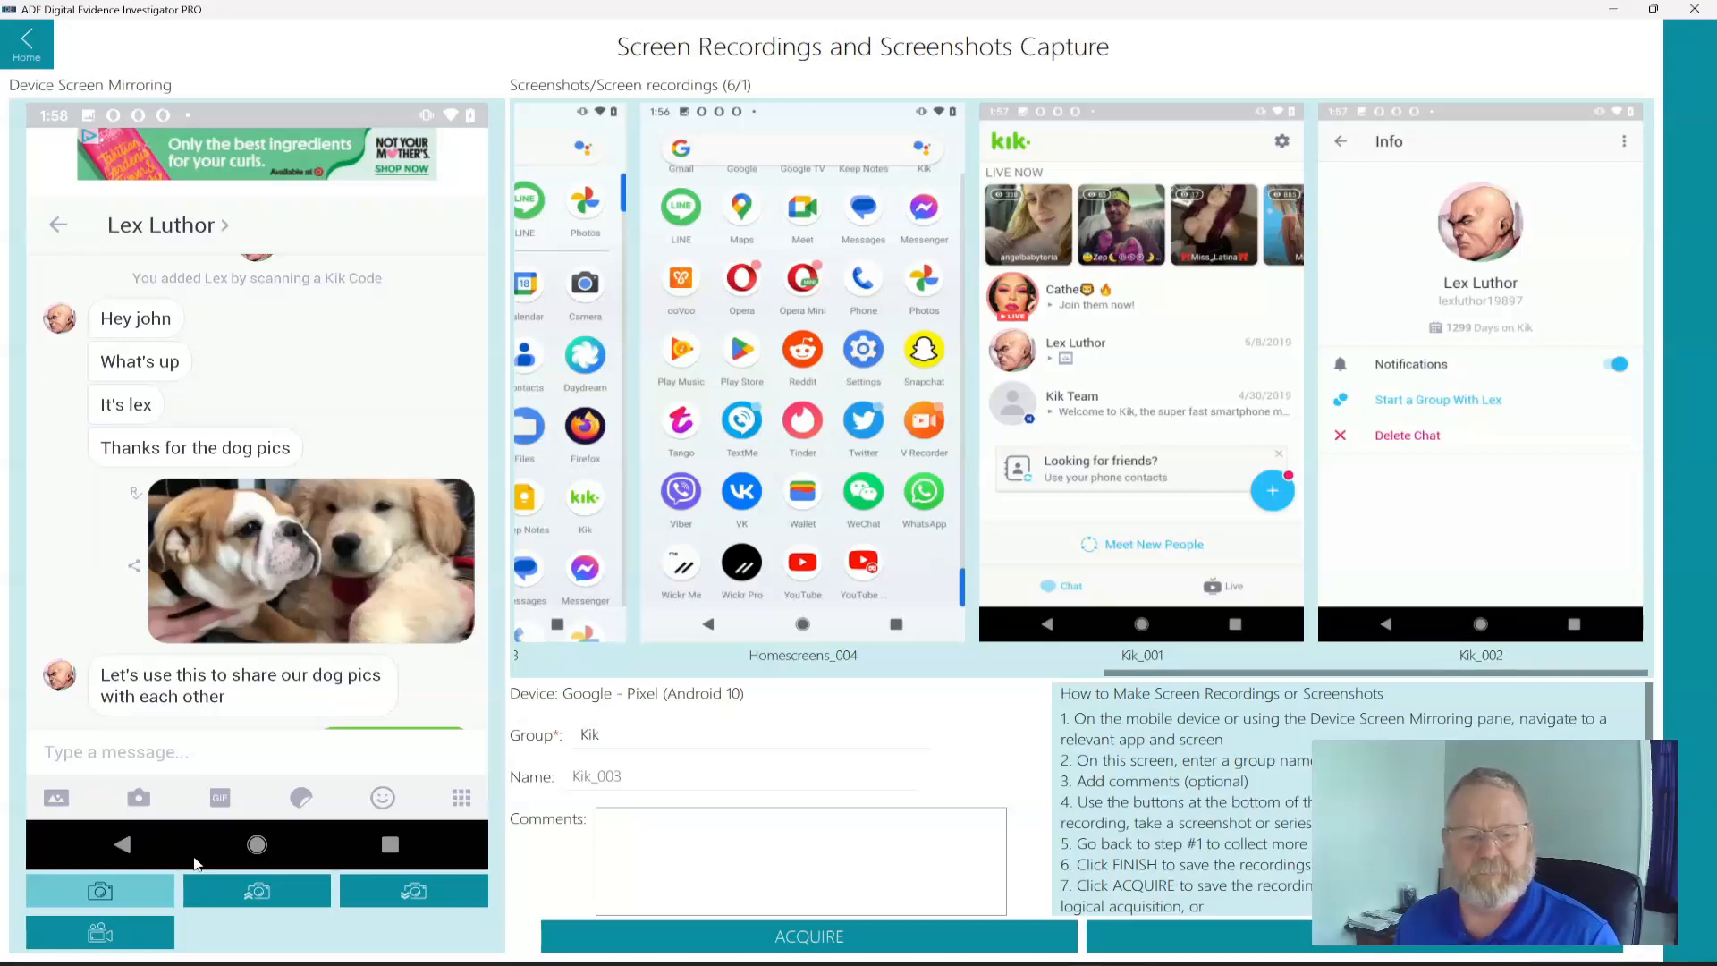
{"action": "left_click", "coordinate": [122, 899]}
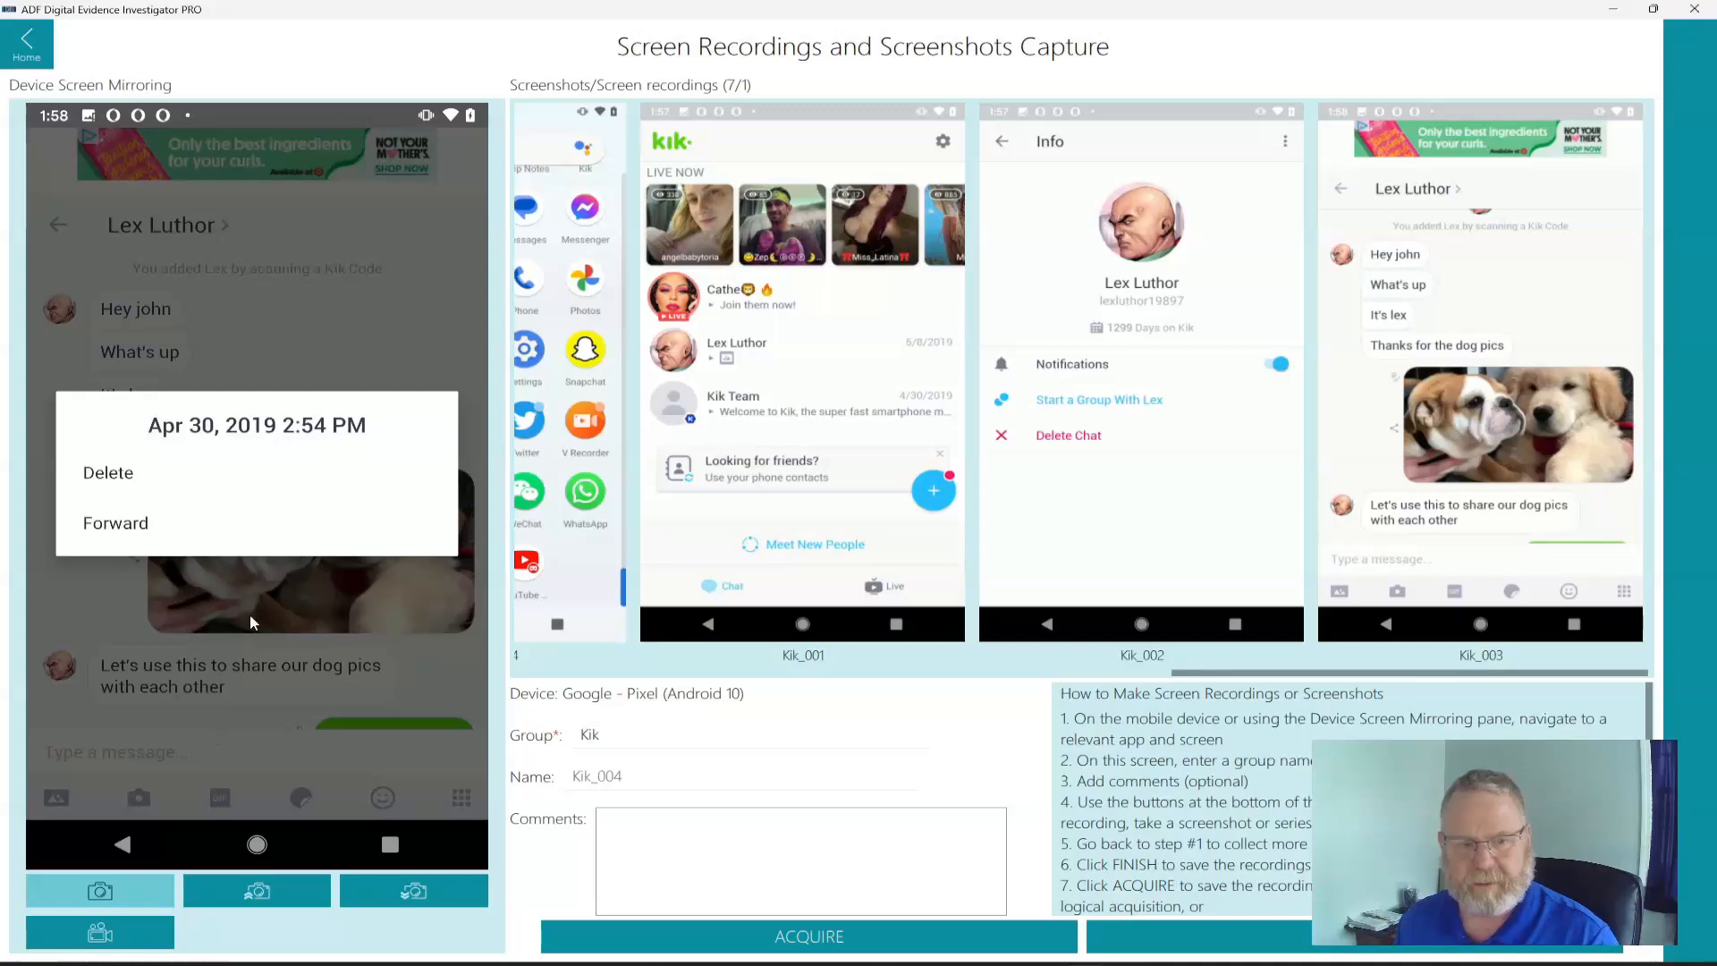
{"action": "left_click", "coordinate": [107, 891]}
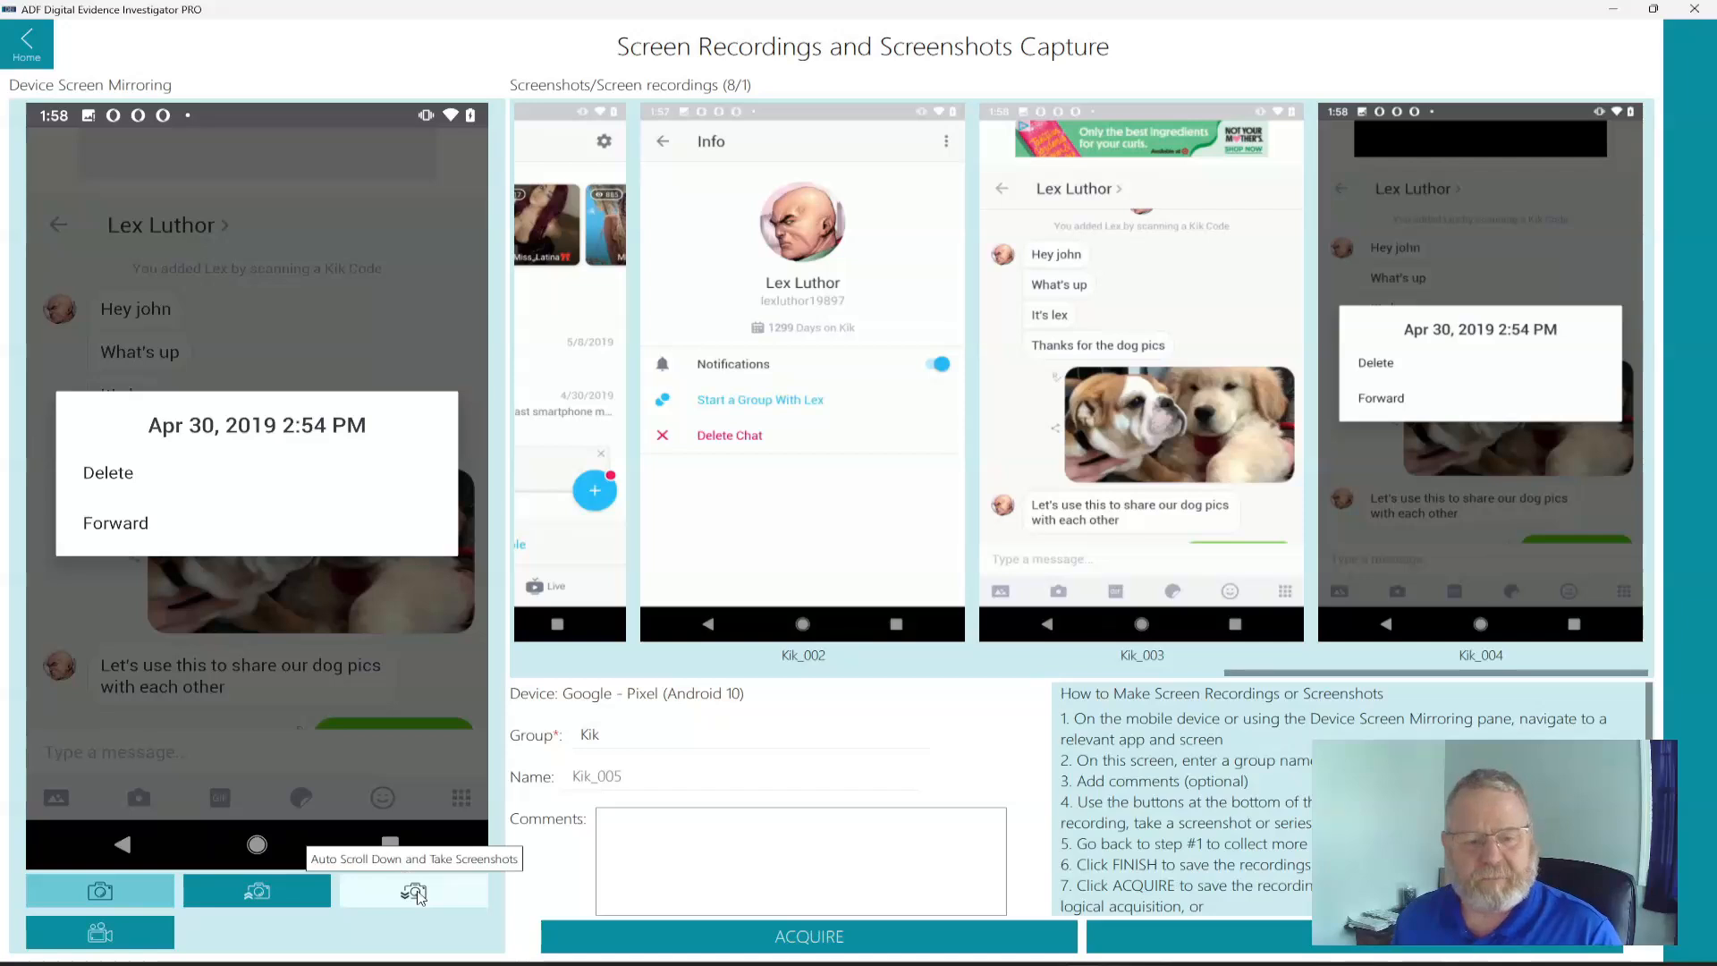
Step: Close the picture's timestamp dialog and capture the Kik conversation as a screenshot series with automatic downward scrolling
{"action": "left_click", "coordinate": [427, 694]}
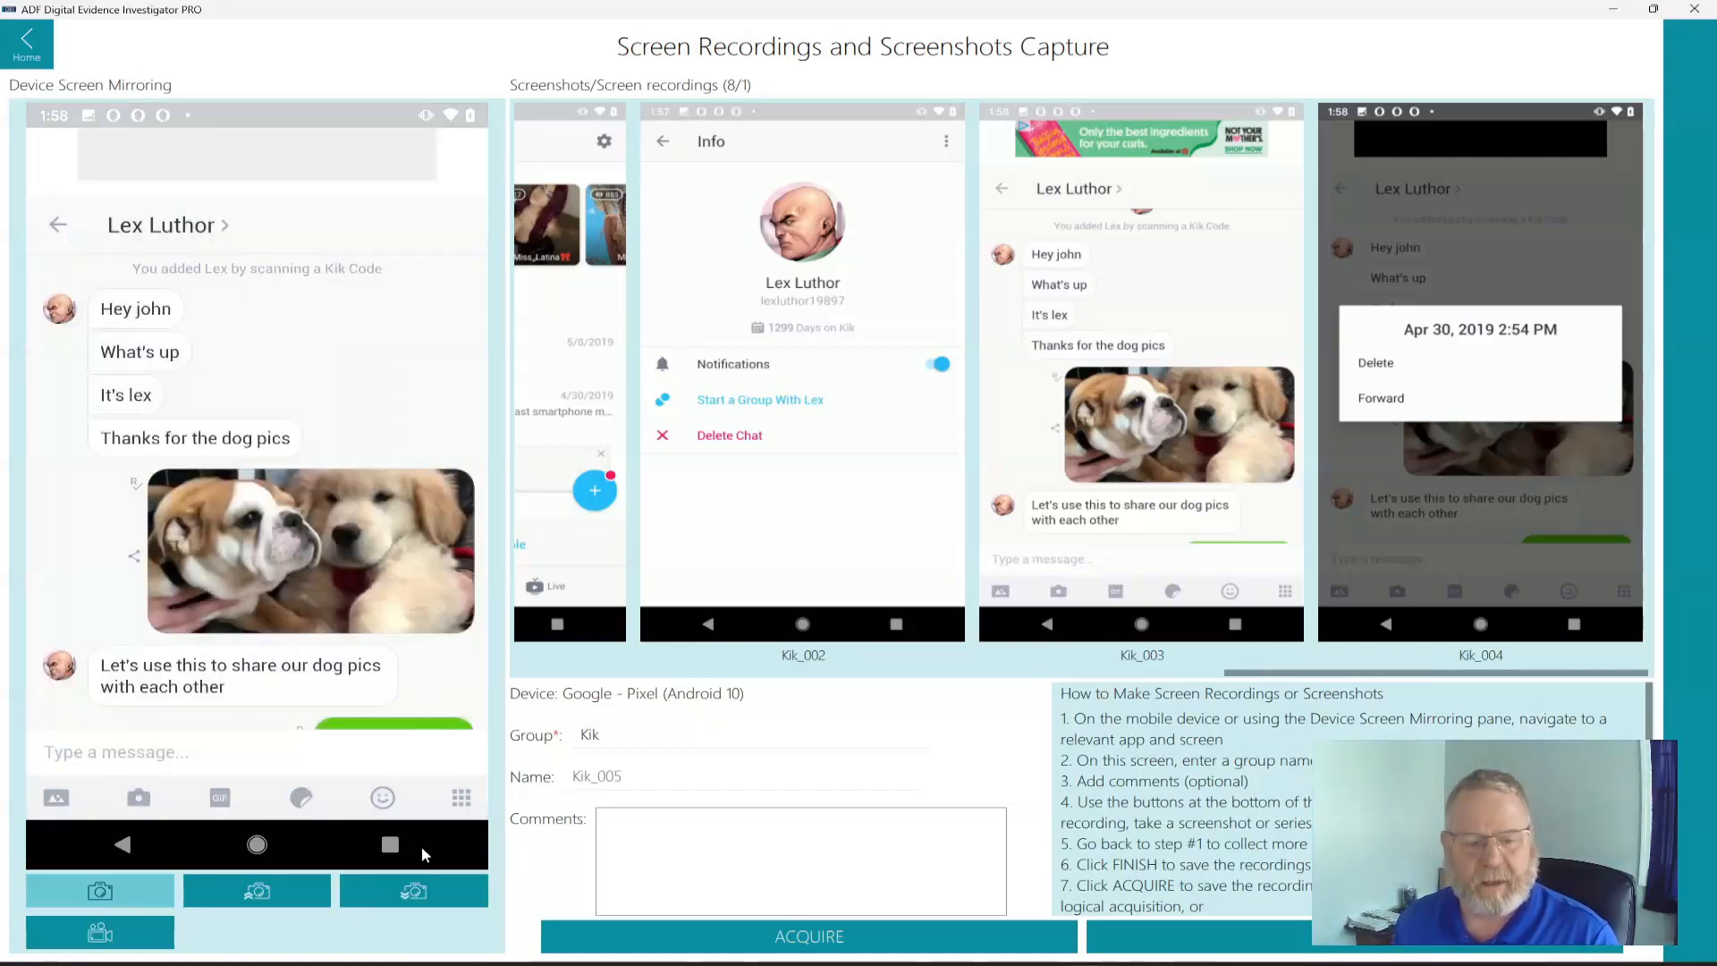
{"action": "left_click", "coordinate": [413, 893]}
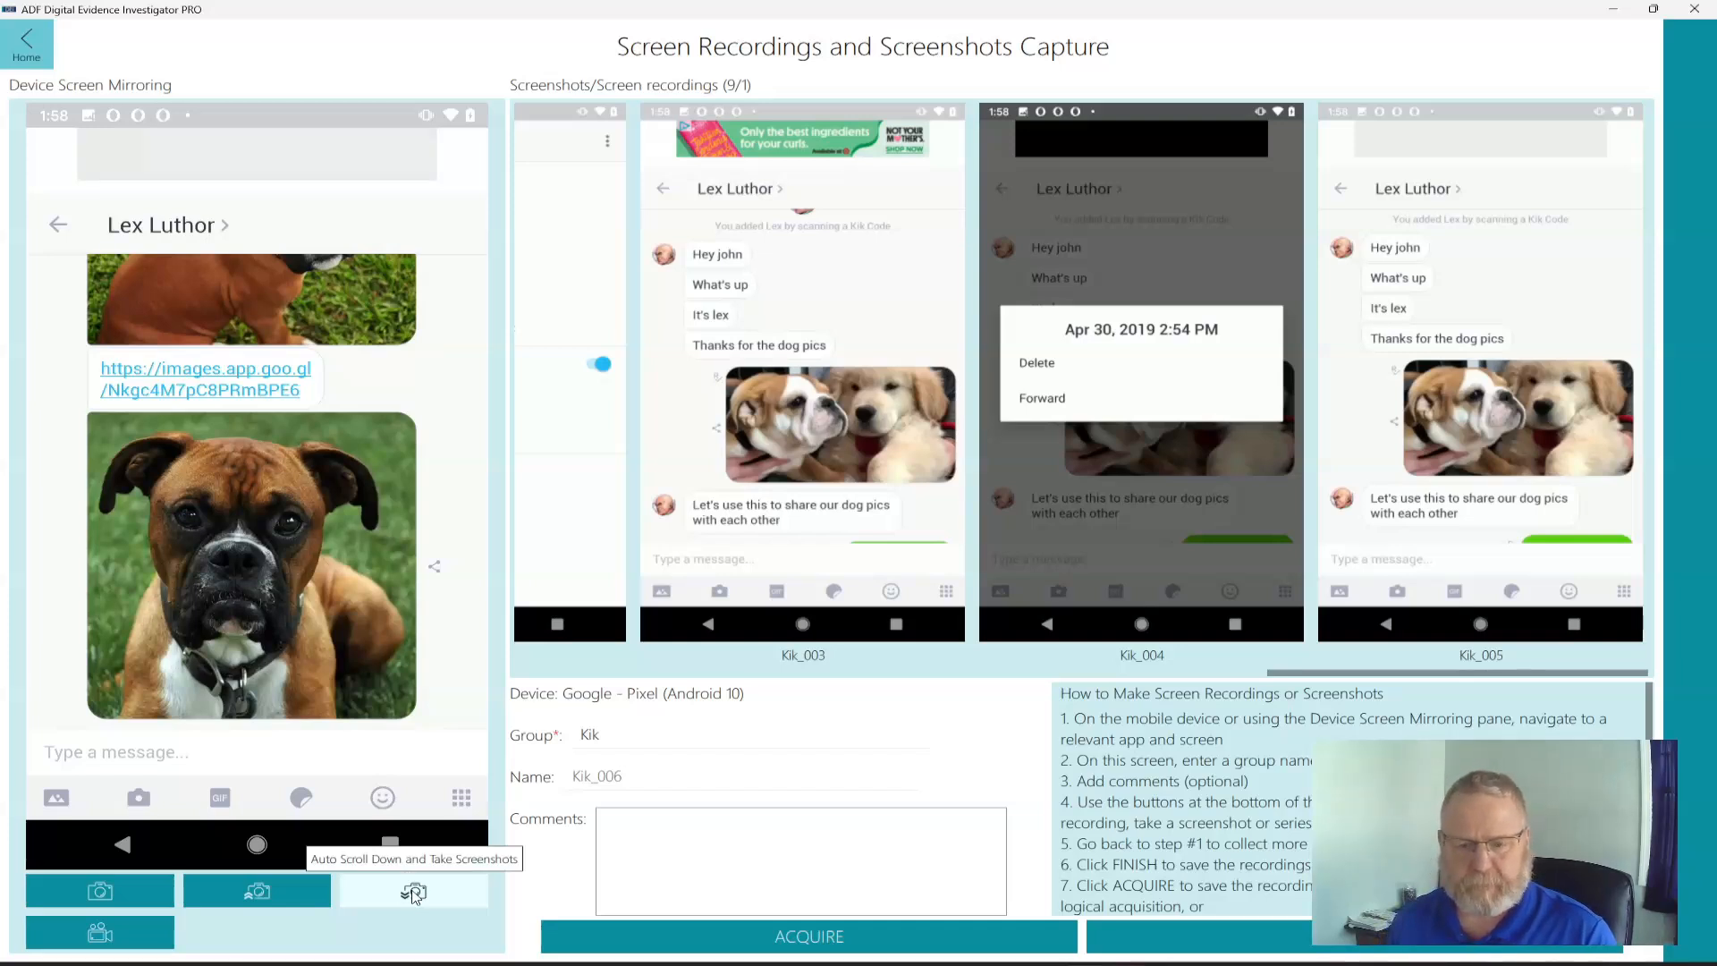
Step: Page through the downward-scrolled Kik series and back to its first image, and capture the conversation again with automatic upward scrolling
{"action": "mouse_move", "coordinate": [1298, 547]}
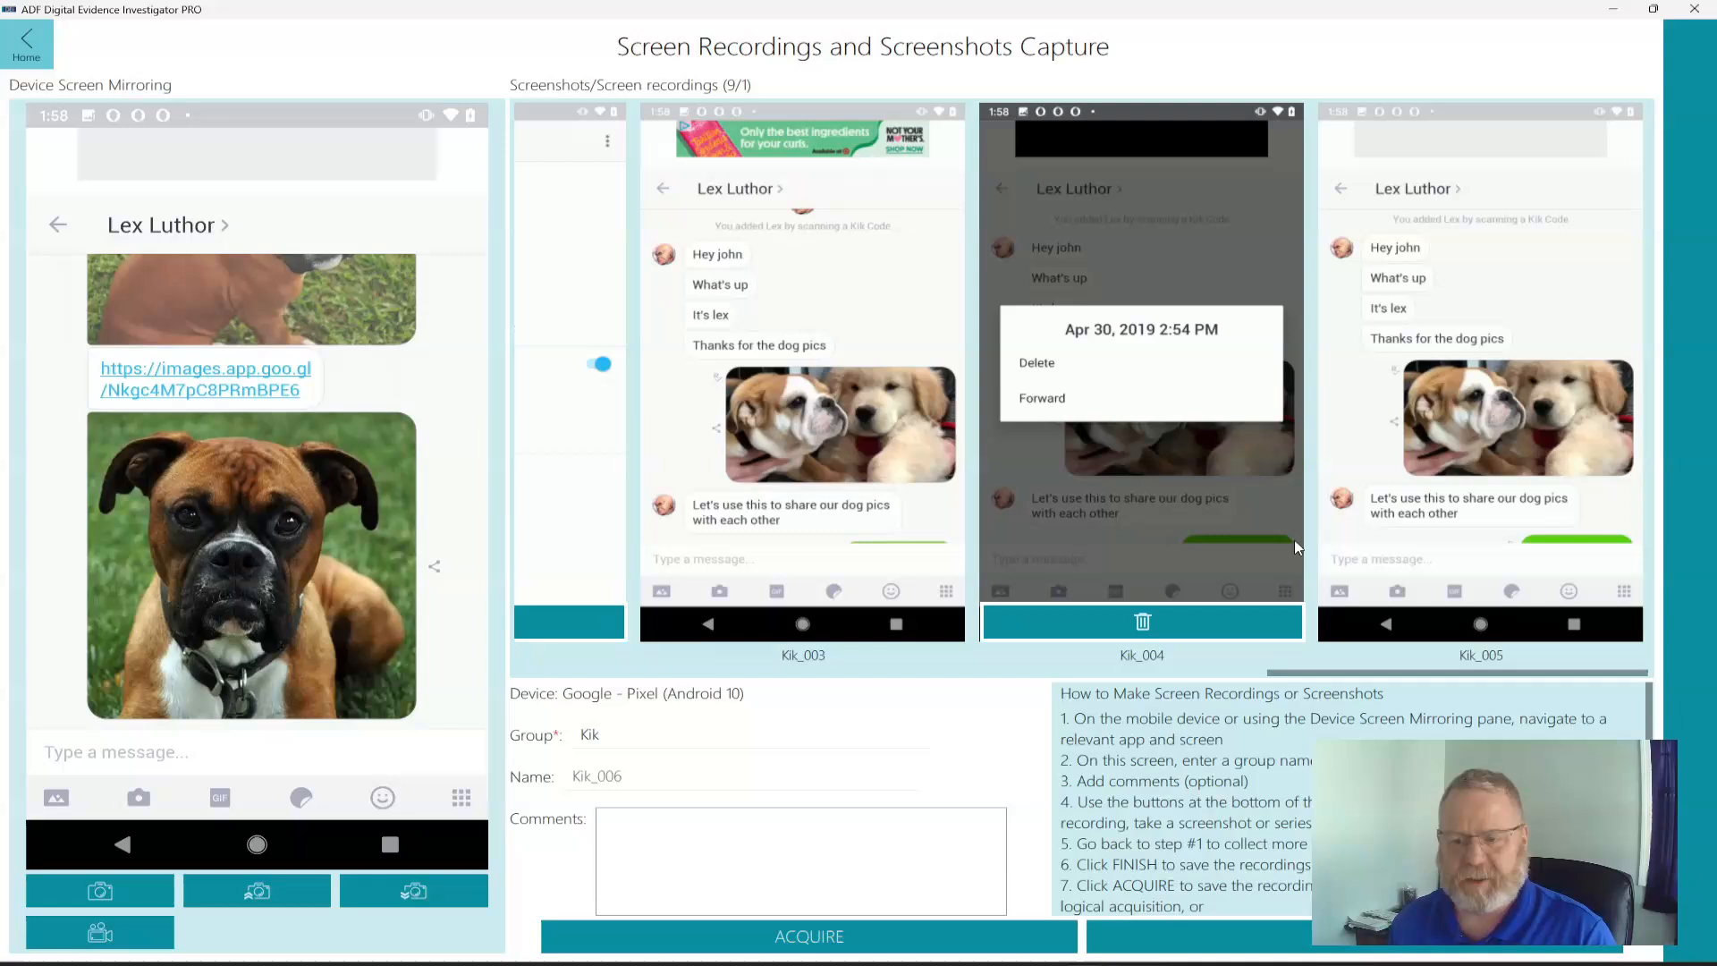
{"action": "mouse_move", "coordinate": [1463, 515]}
{"action": "left_click", "coordinate": [1408, 625]}
{"action": "left_click", "coordinate": [1408, 625]}
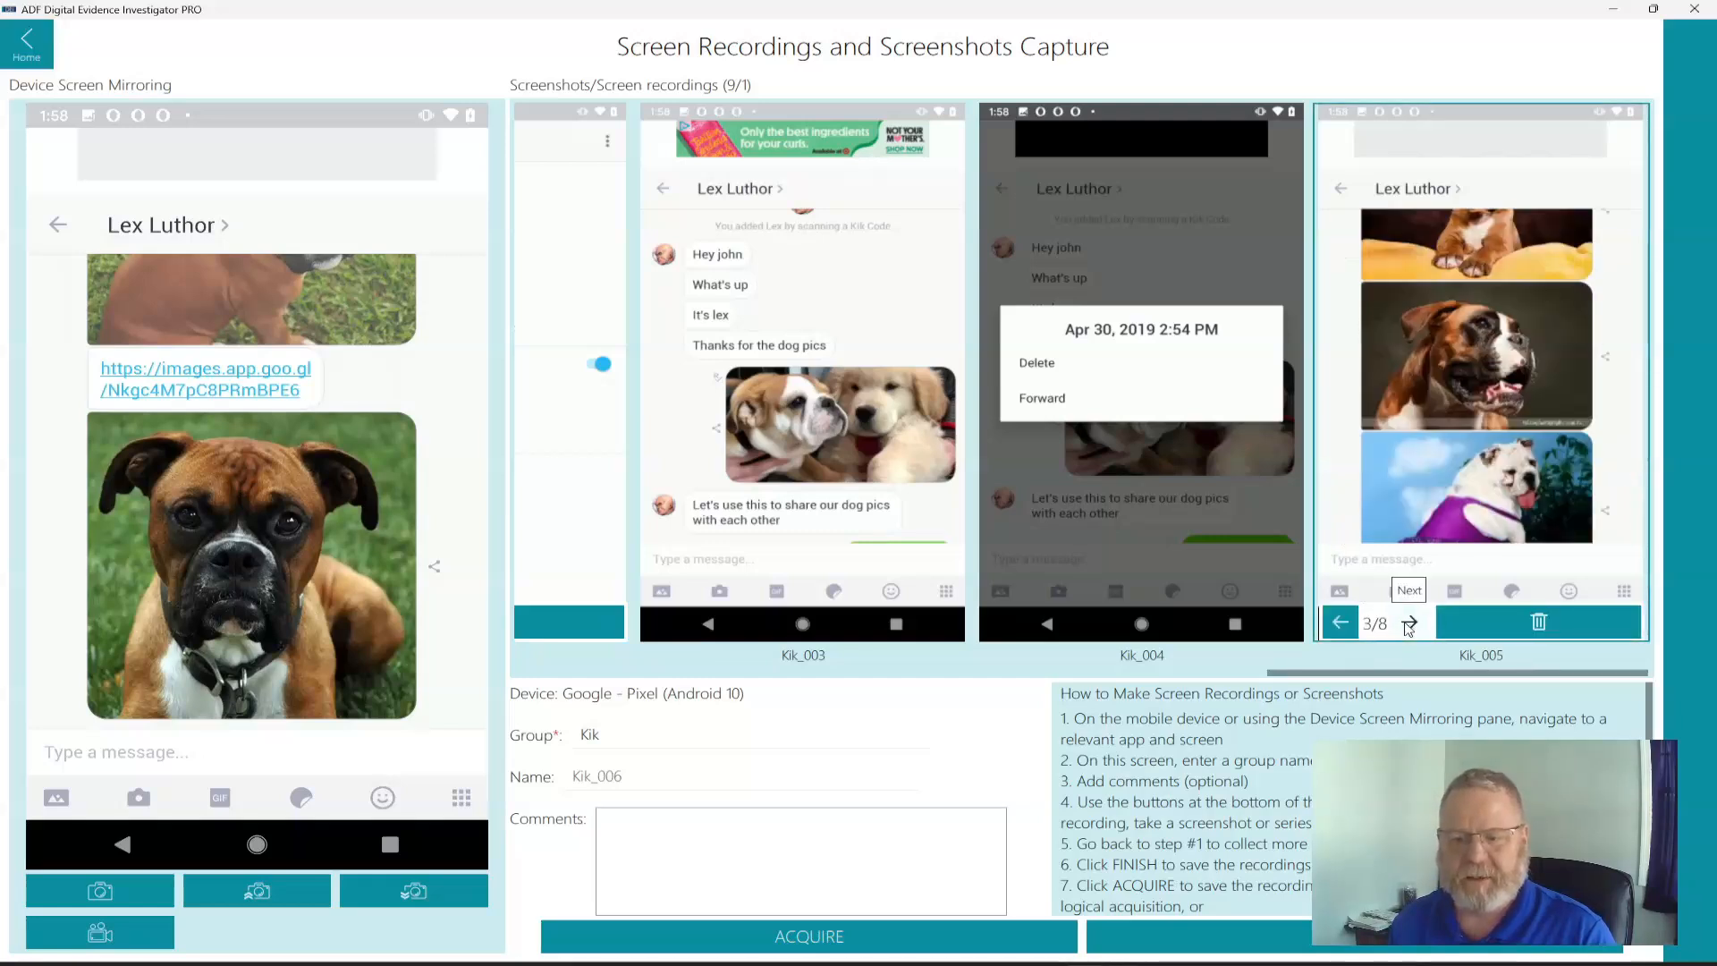
{"action": "left_click", "coordinate": [1408, 625]}
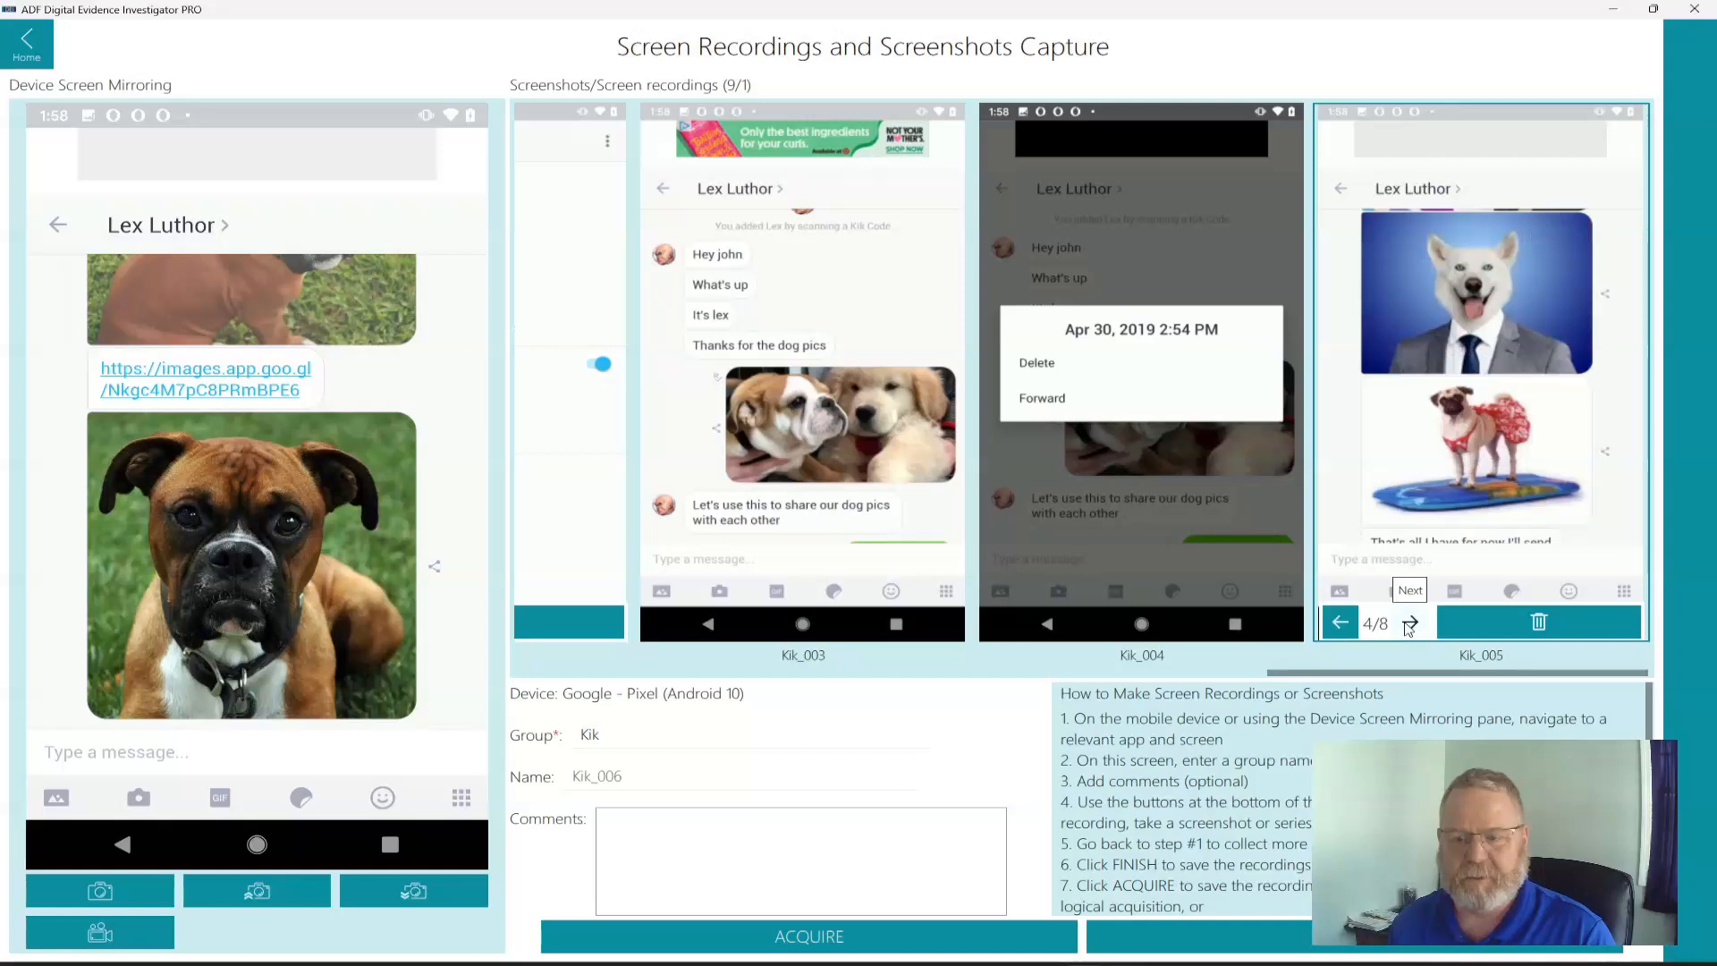
{"action": "left_click", "coordinate": [1350, 626]}
{"action": "left_click", "coordinate": [1349, 626]}
{"action": "left_click", "coordinate": [1350, 625]}
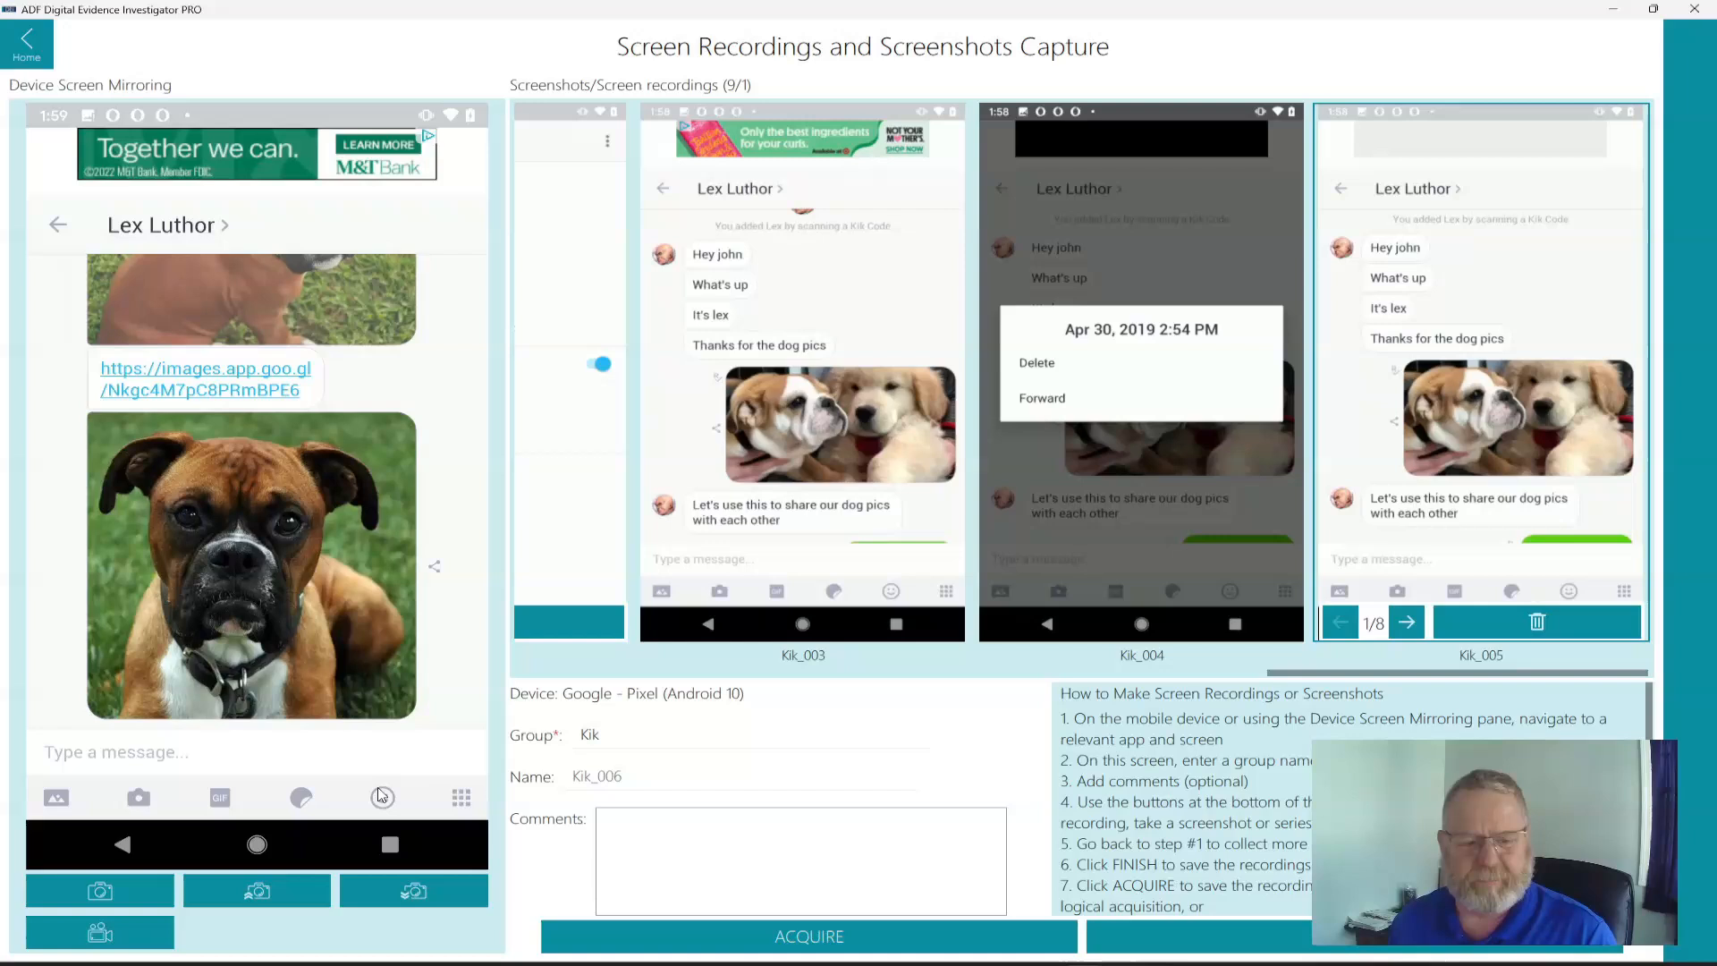
{"action": "left_click", "coordinate": [242, 898]}
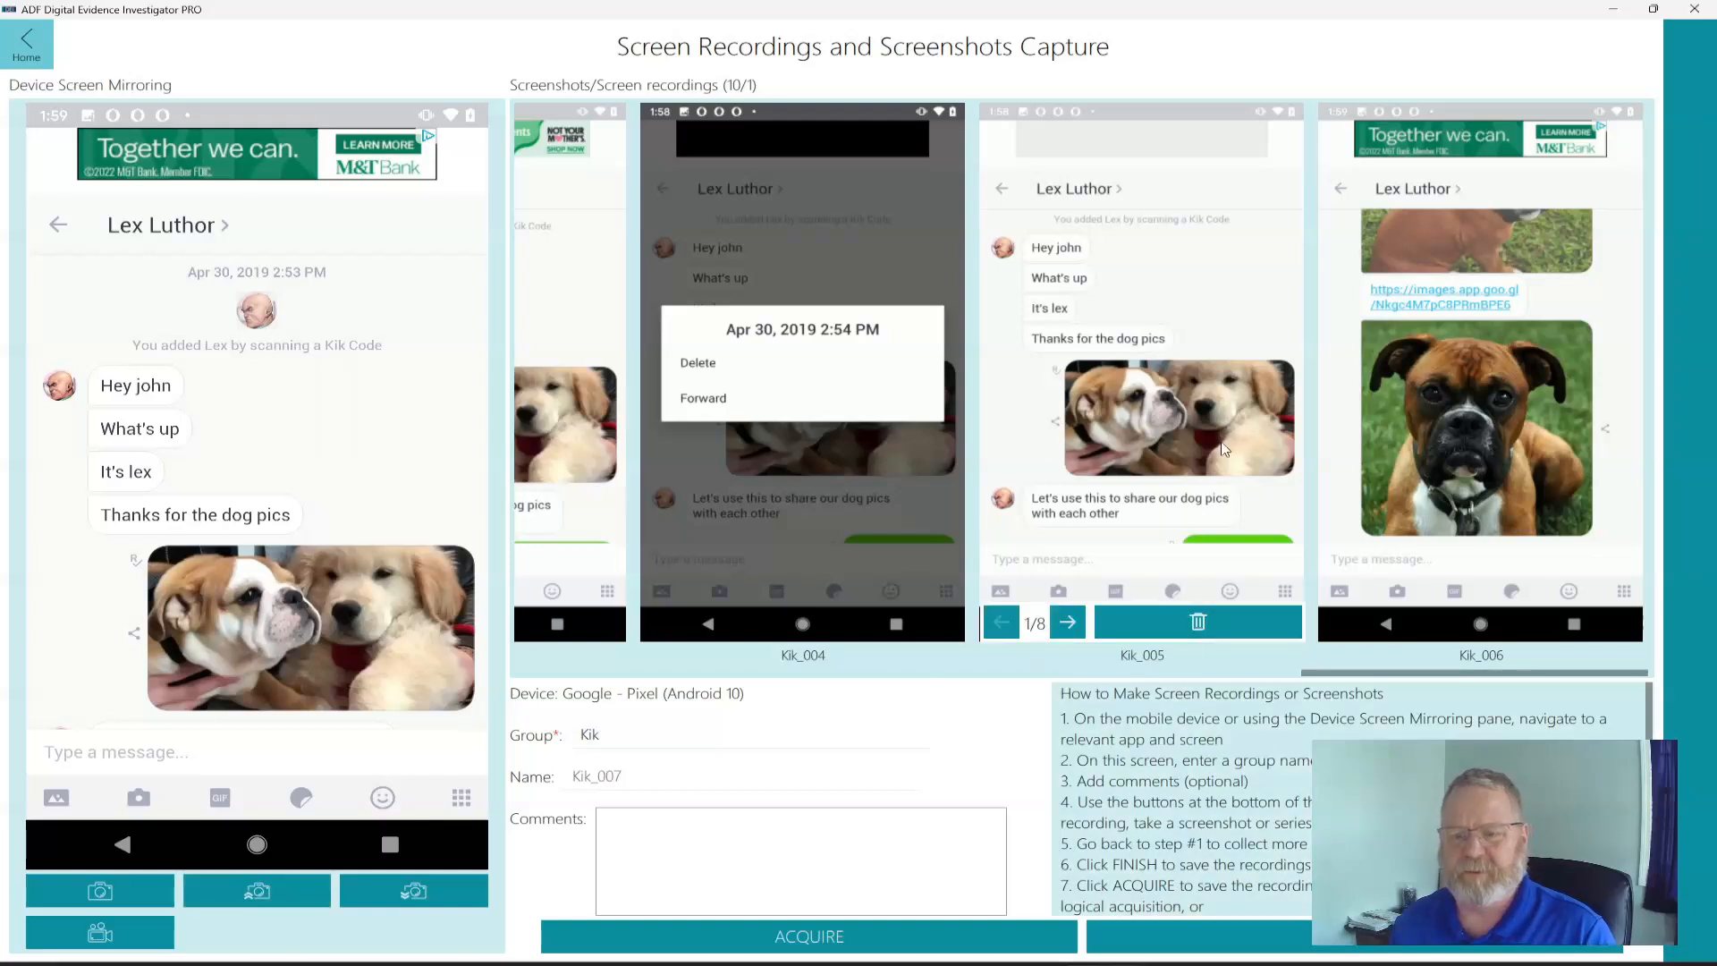
Step: Set the capture group to Wickr and open the Wickr Pro app from the phone's home screen
{"action": "double_click", "coordinate": [589, 735]}
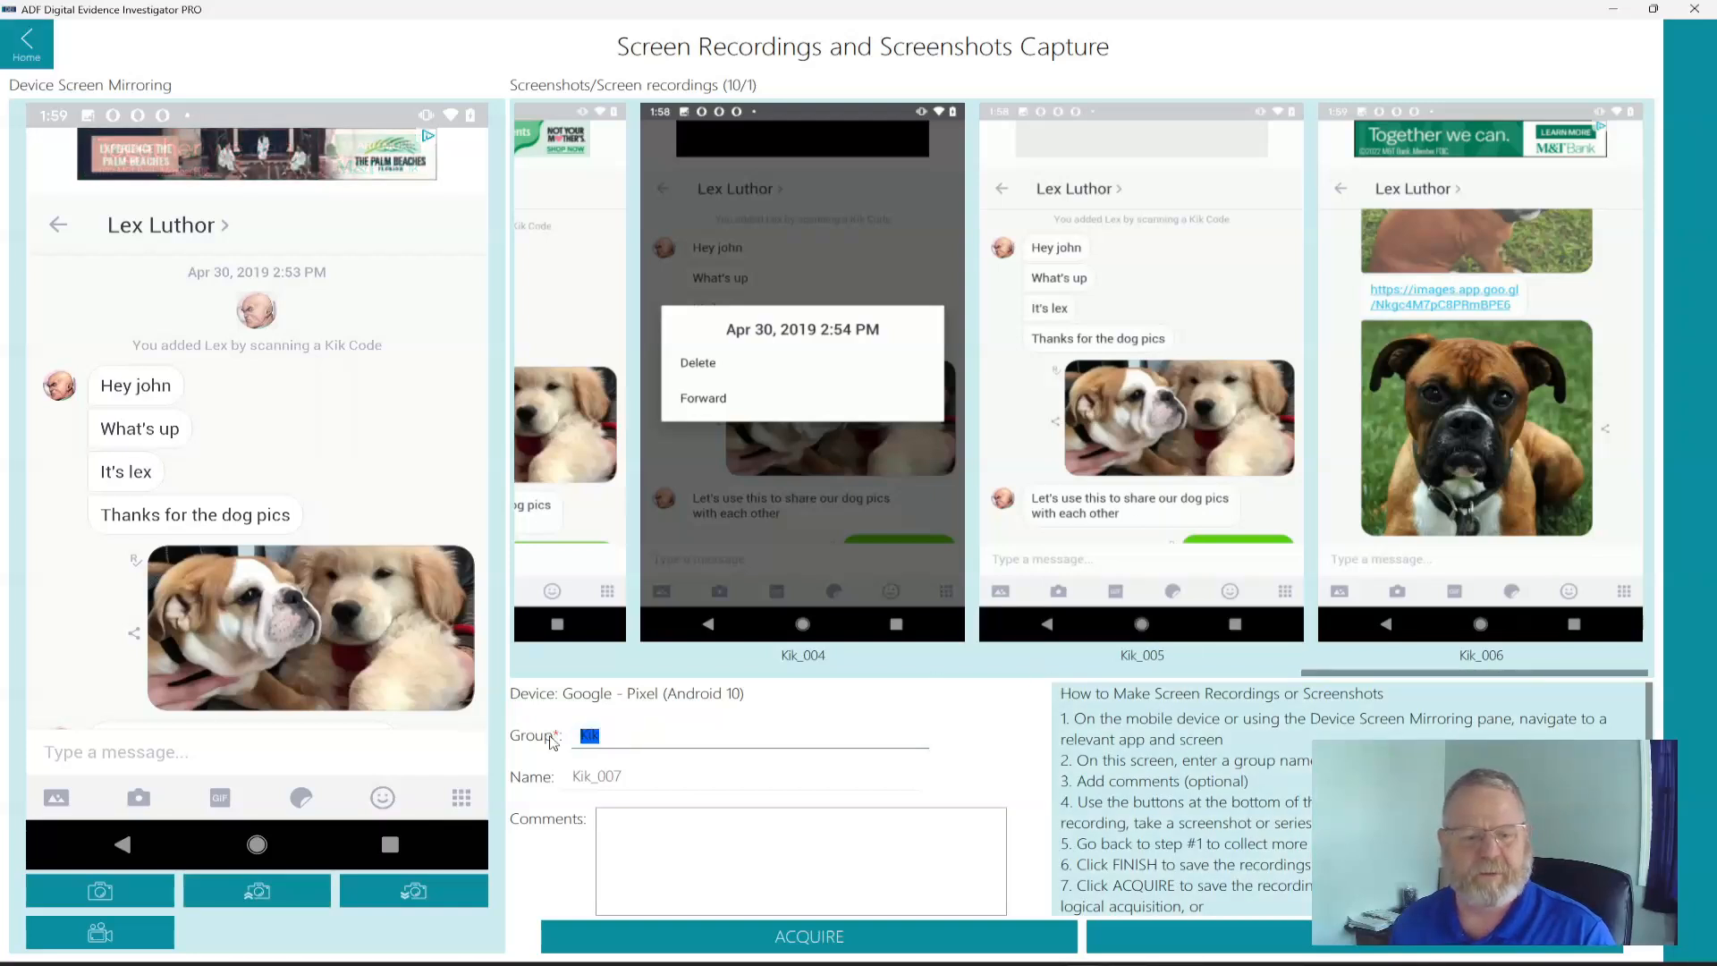
{"action": "type", "text": "W"}
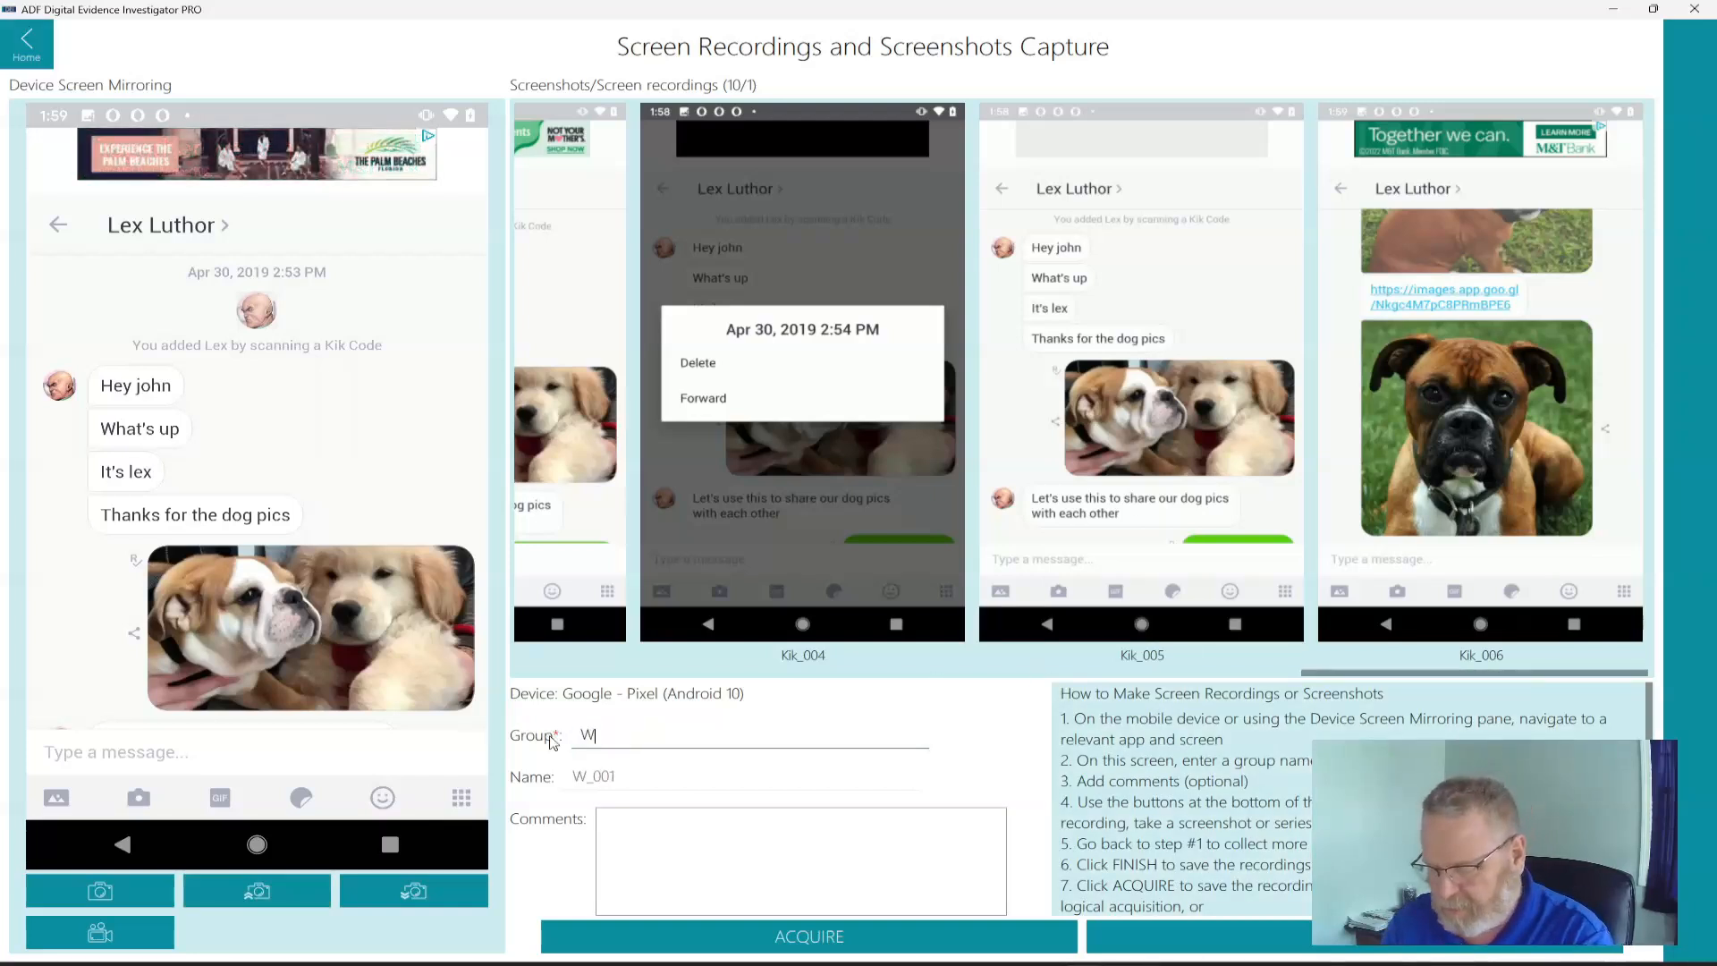
{"action": "type", "text": "ickr"}
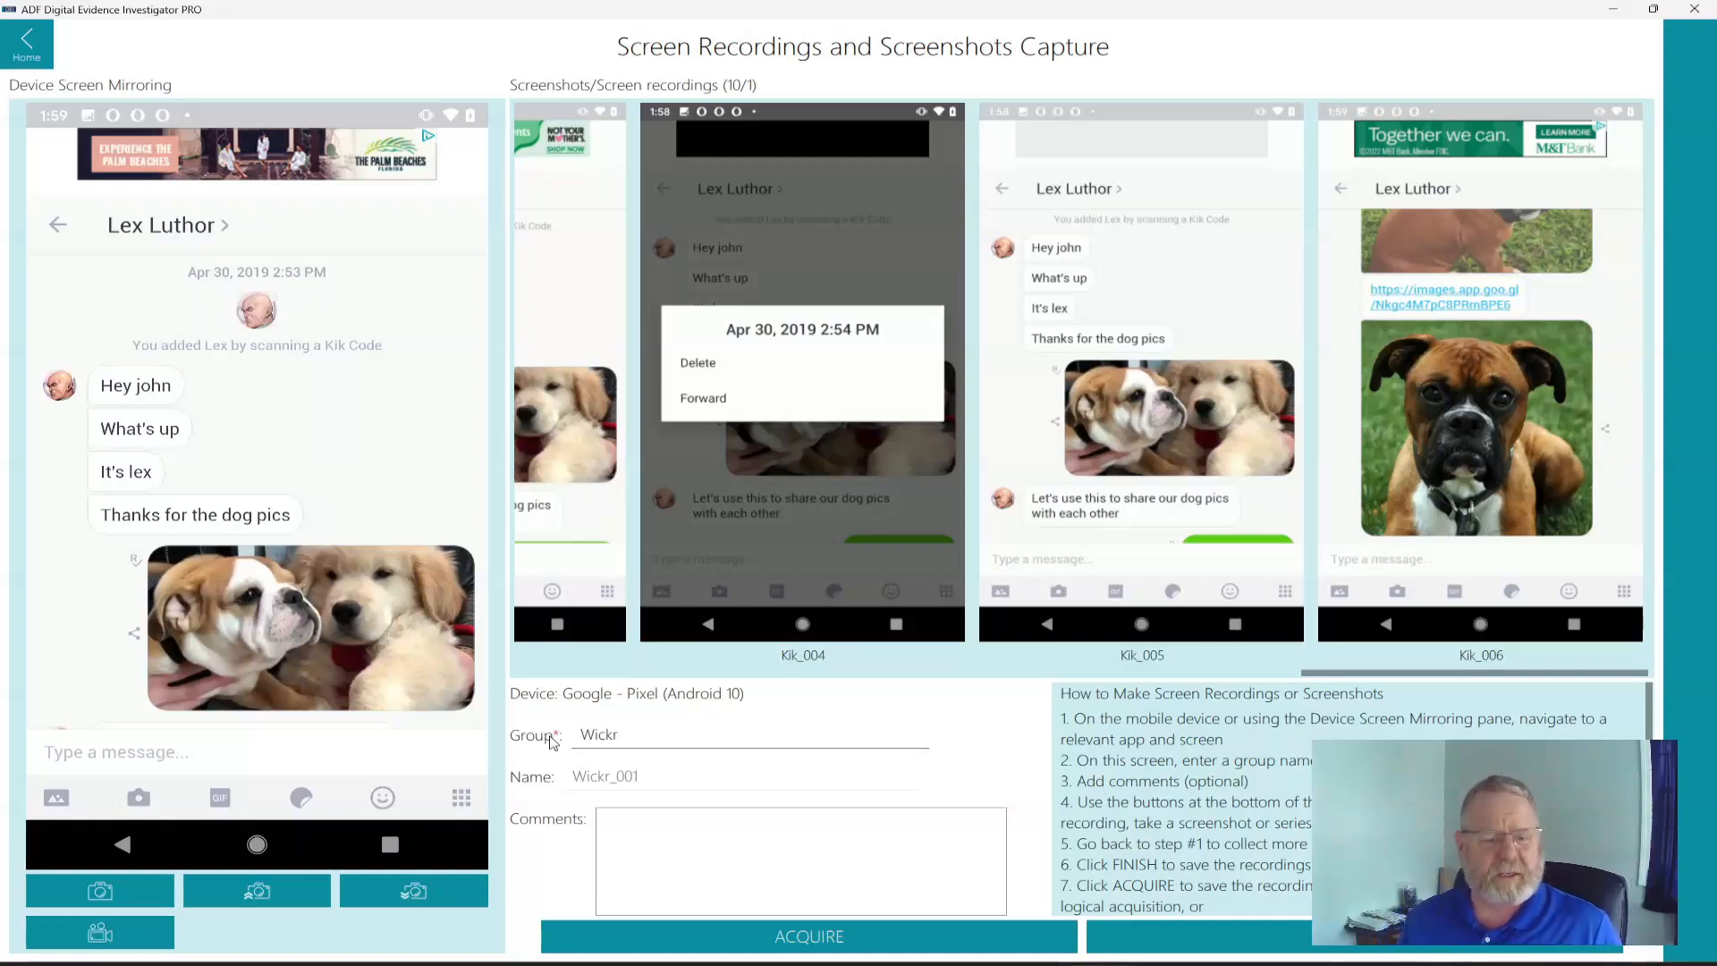
{"action": "left_click", "coordinate": [393, 855]}
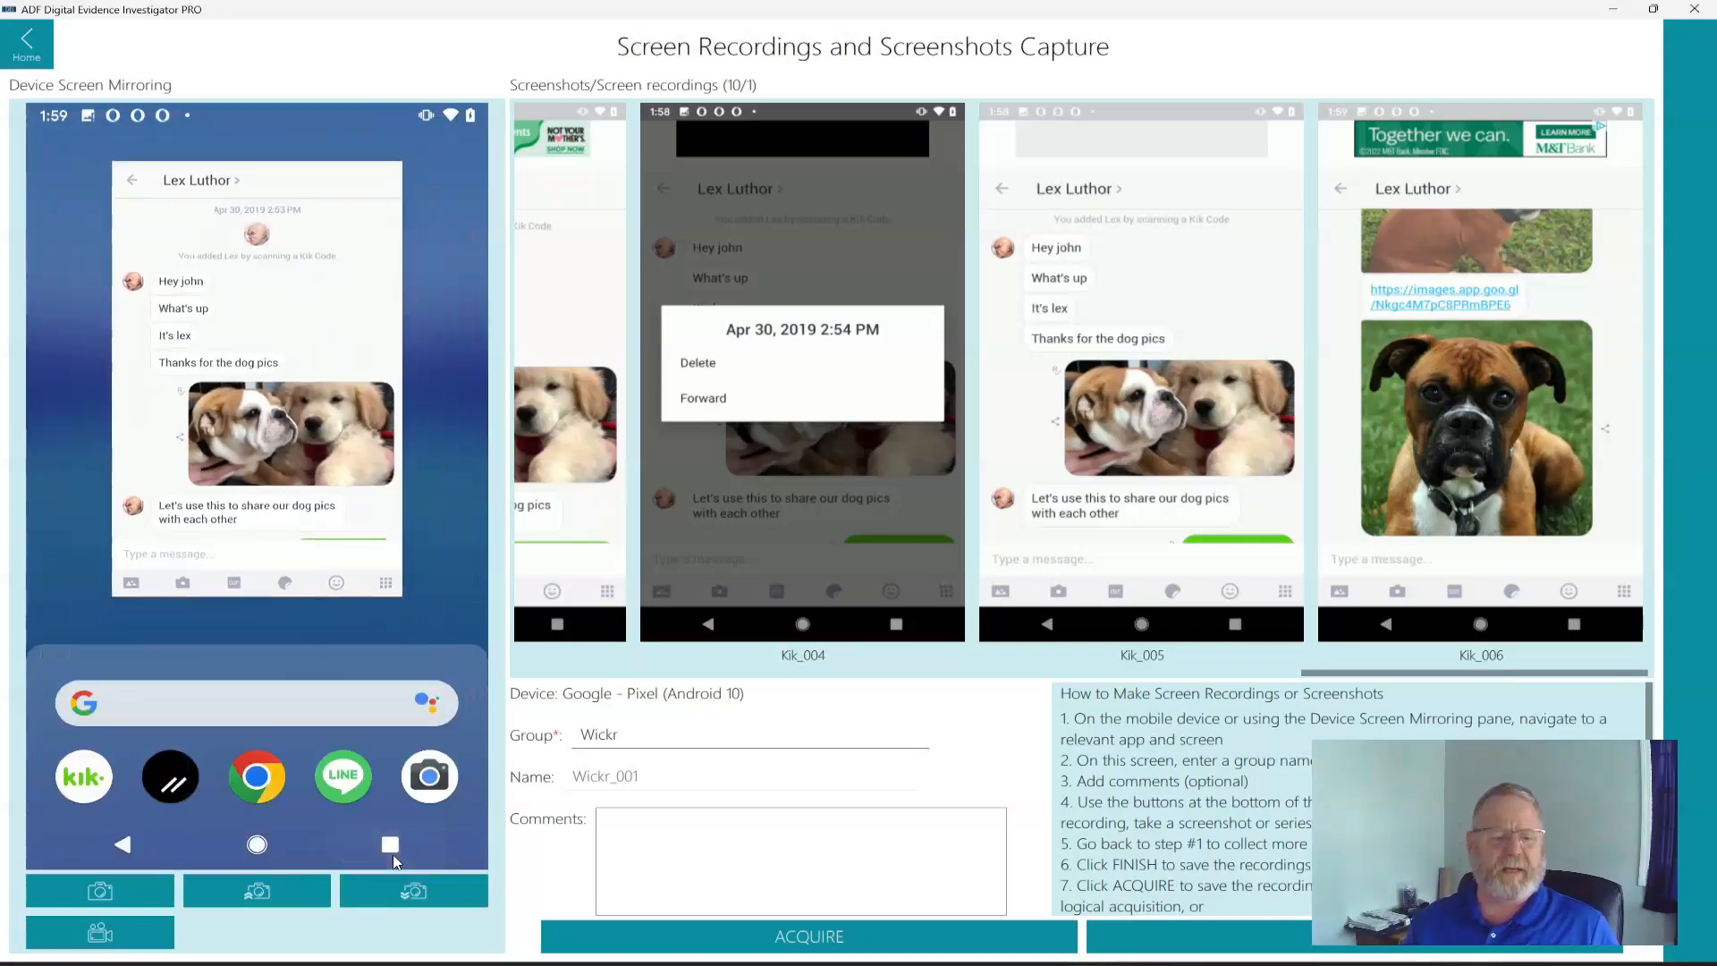
{"action": "left_click_drag", "start_coordinate": [300, 537], "coordinate": [338, 166]}
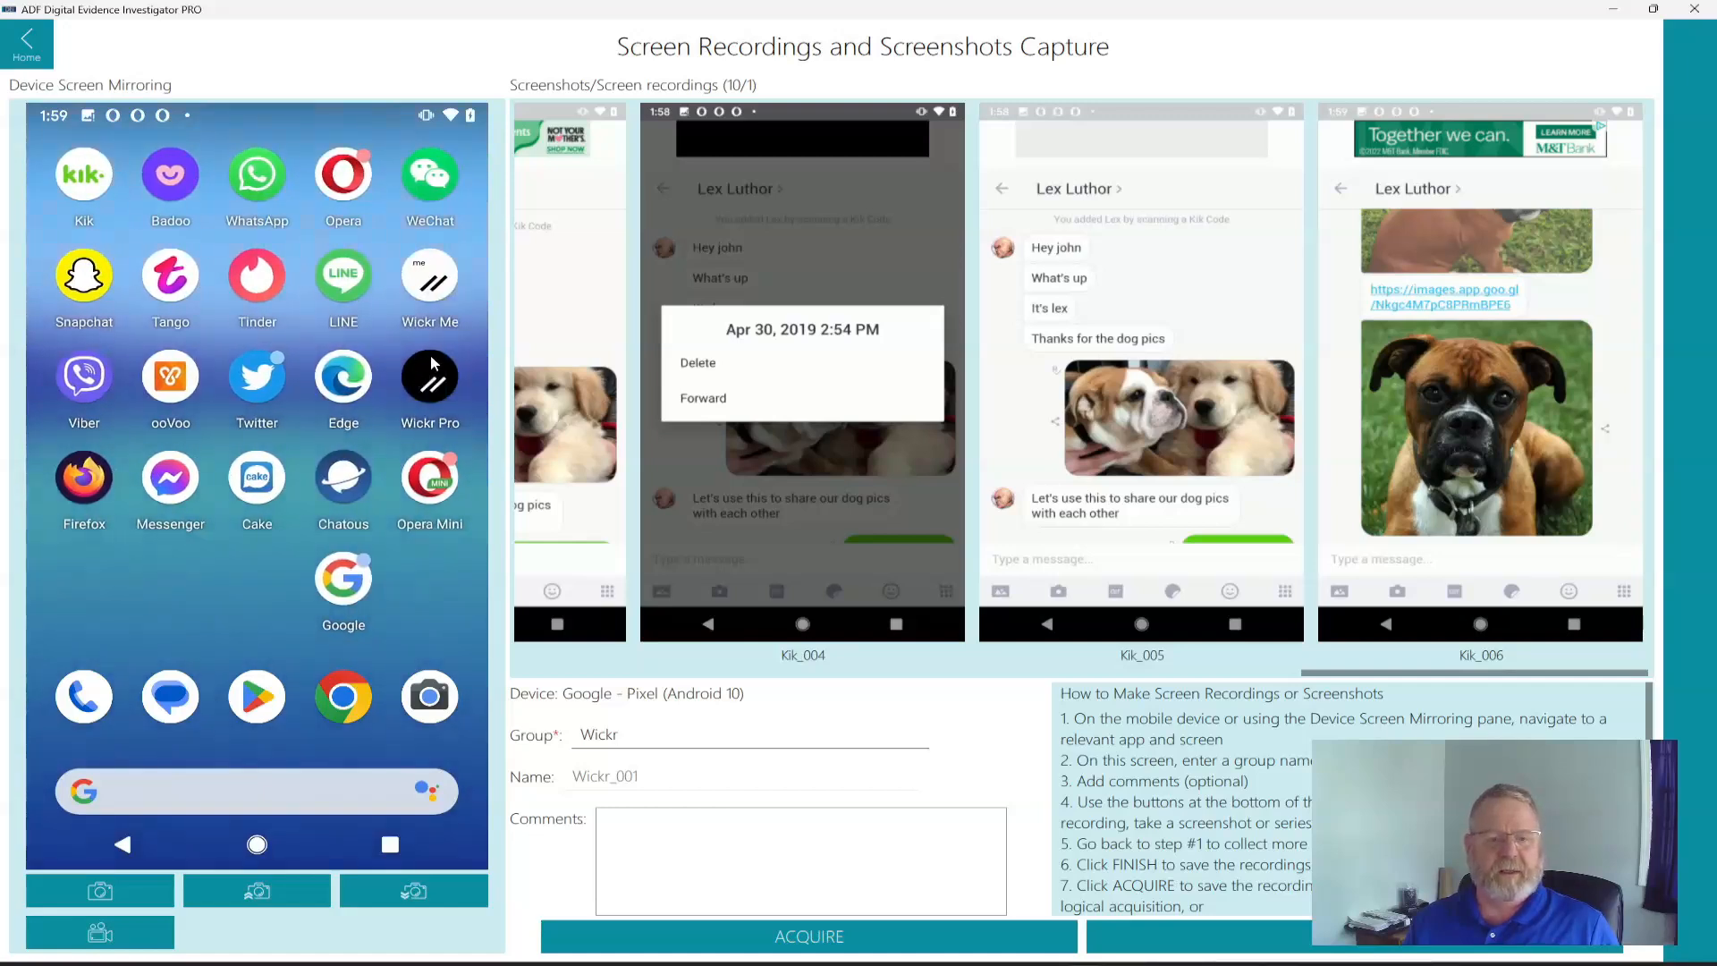
{"action": "left_click", "coordinate": [425, 387]}
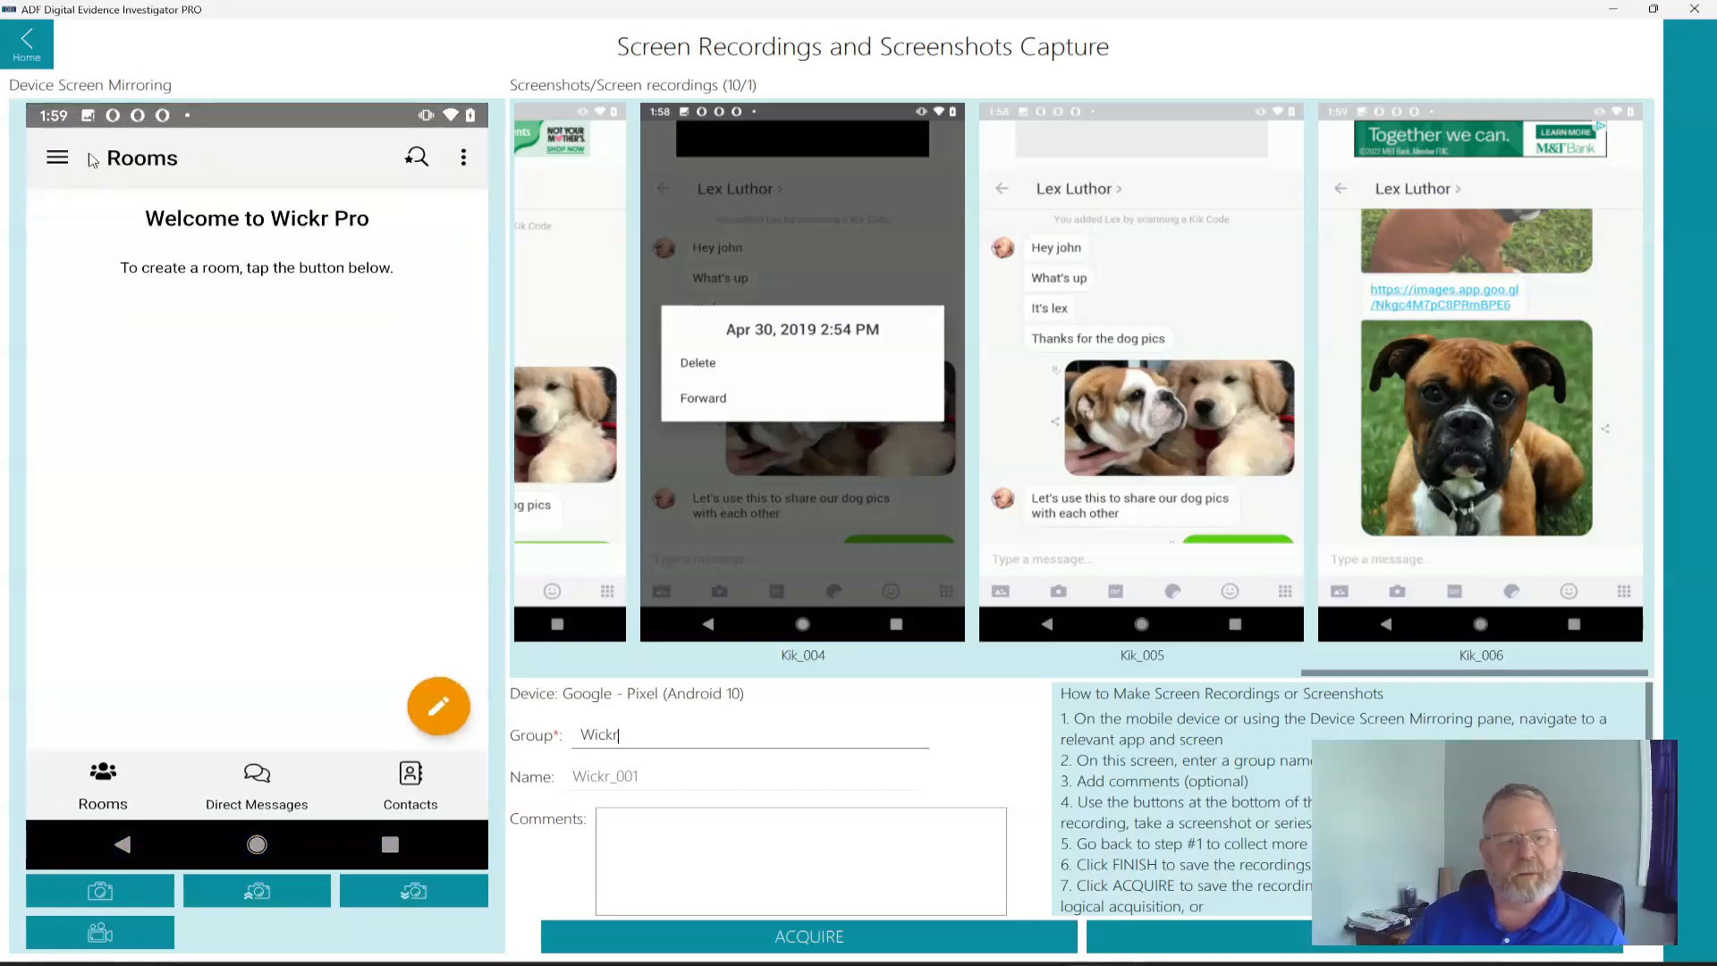
Step: Open Wickr Pro's Privacy & Safety settings, show the Enable Screenshots option and take a screenshot of the page
{"action": "left_click", "coordinate": [56, 154]}
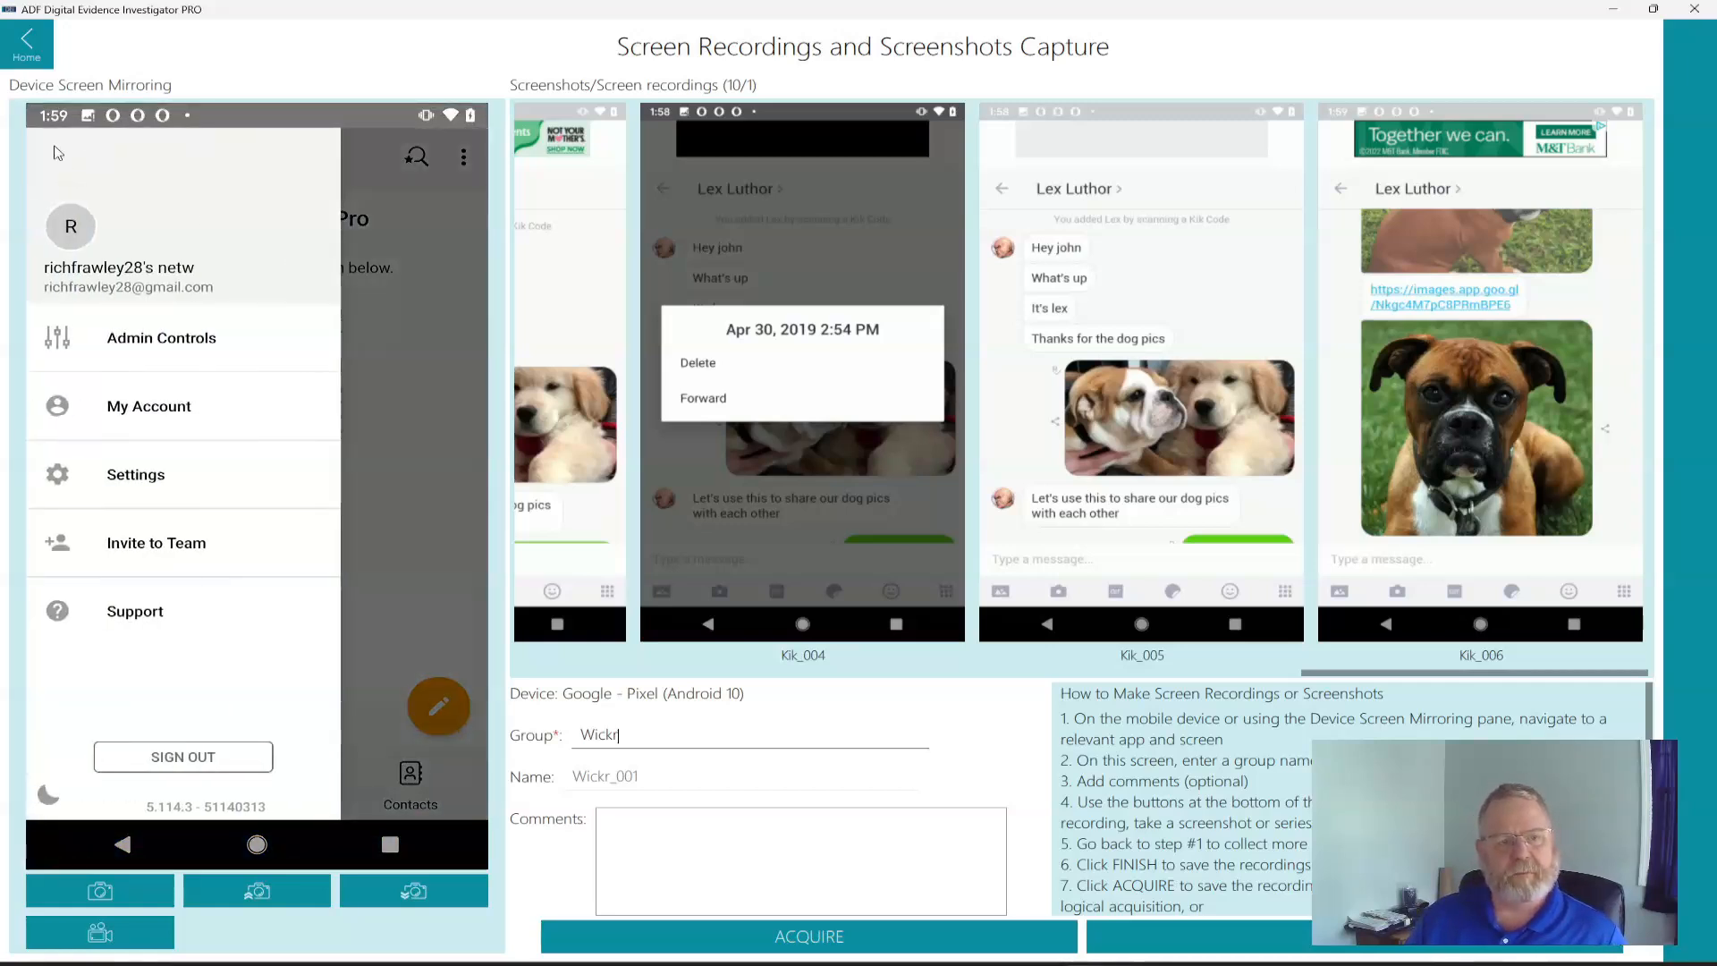
{"action": "left_click", "coordinate": [158, 475]}
{"action": "left_click", "coordinate": [194, 277]}
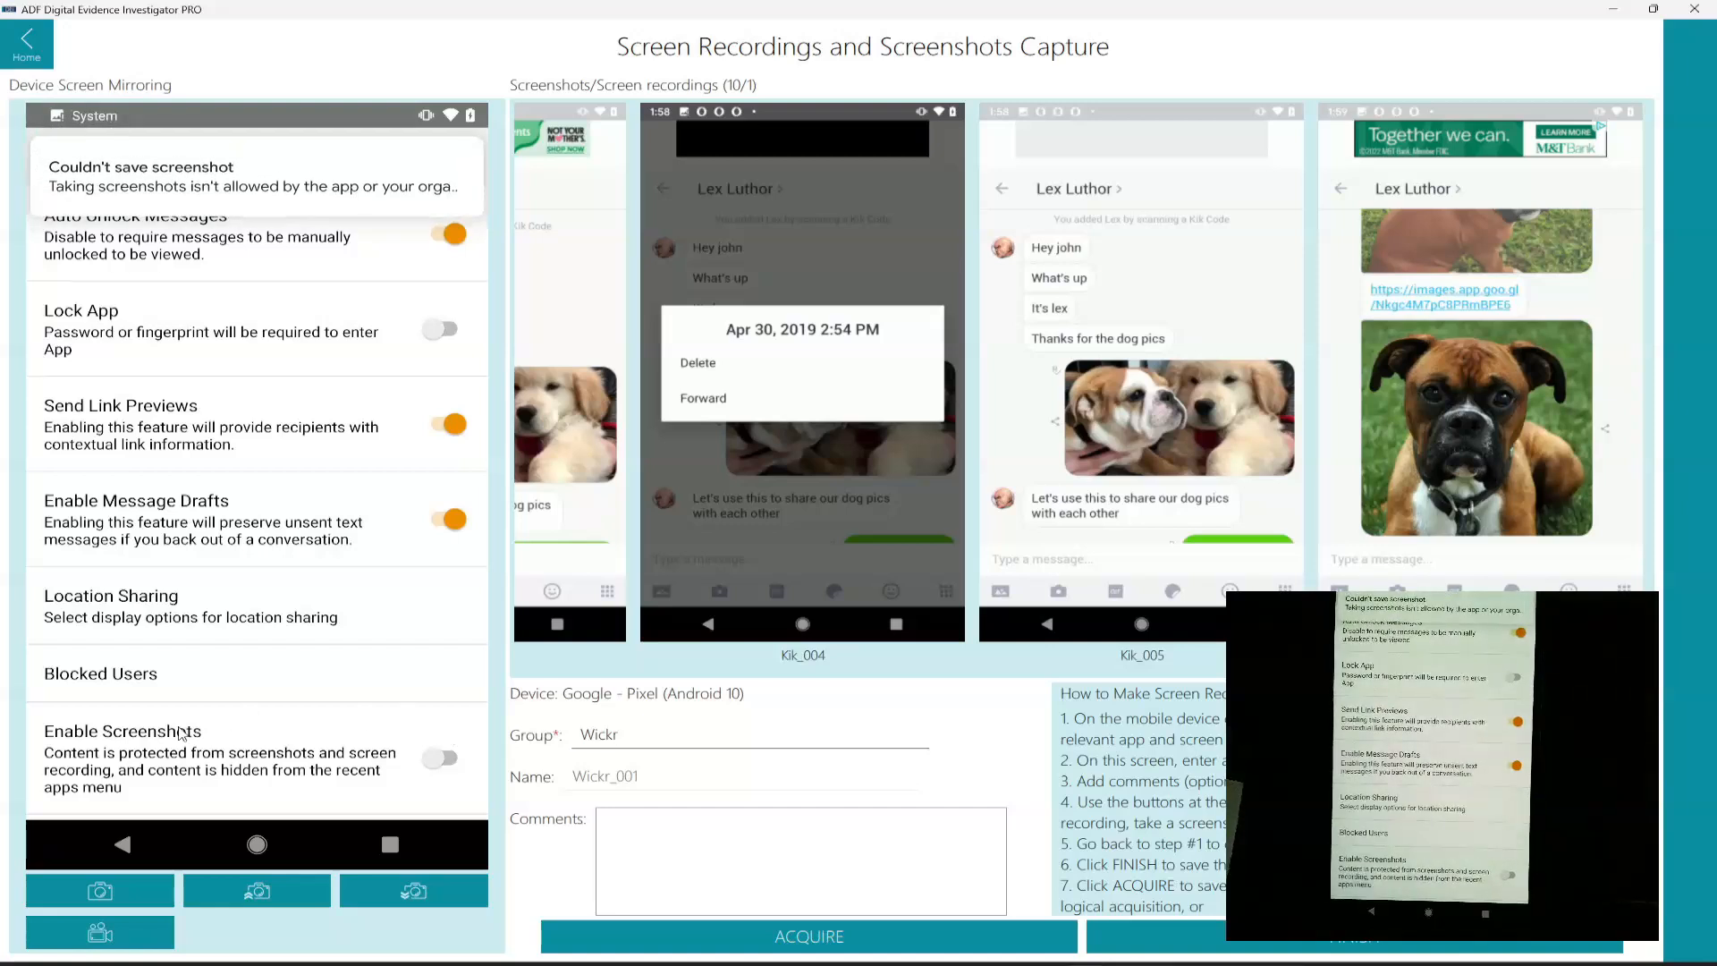
{"action": "left_click", "coordinate": [91, 894]}
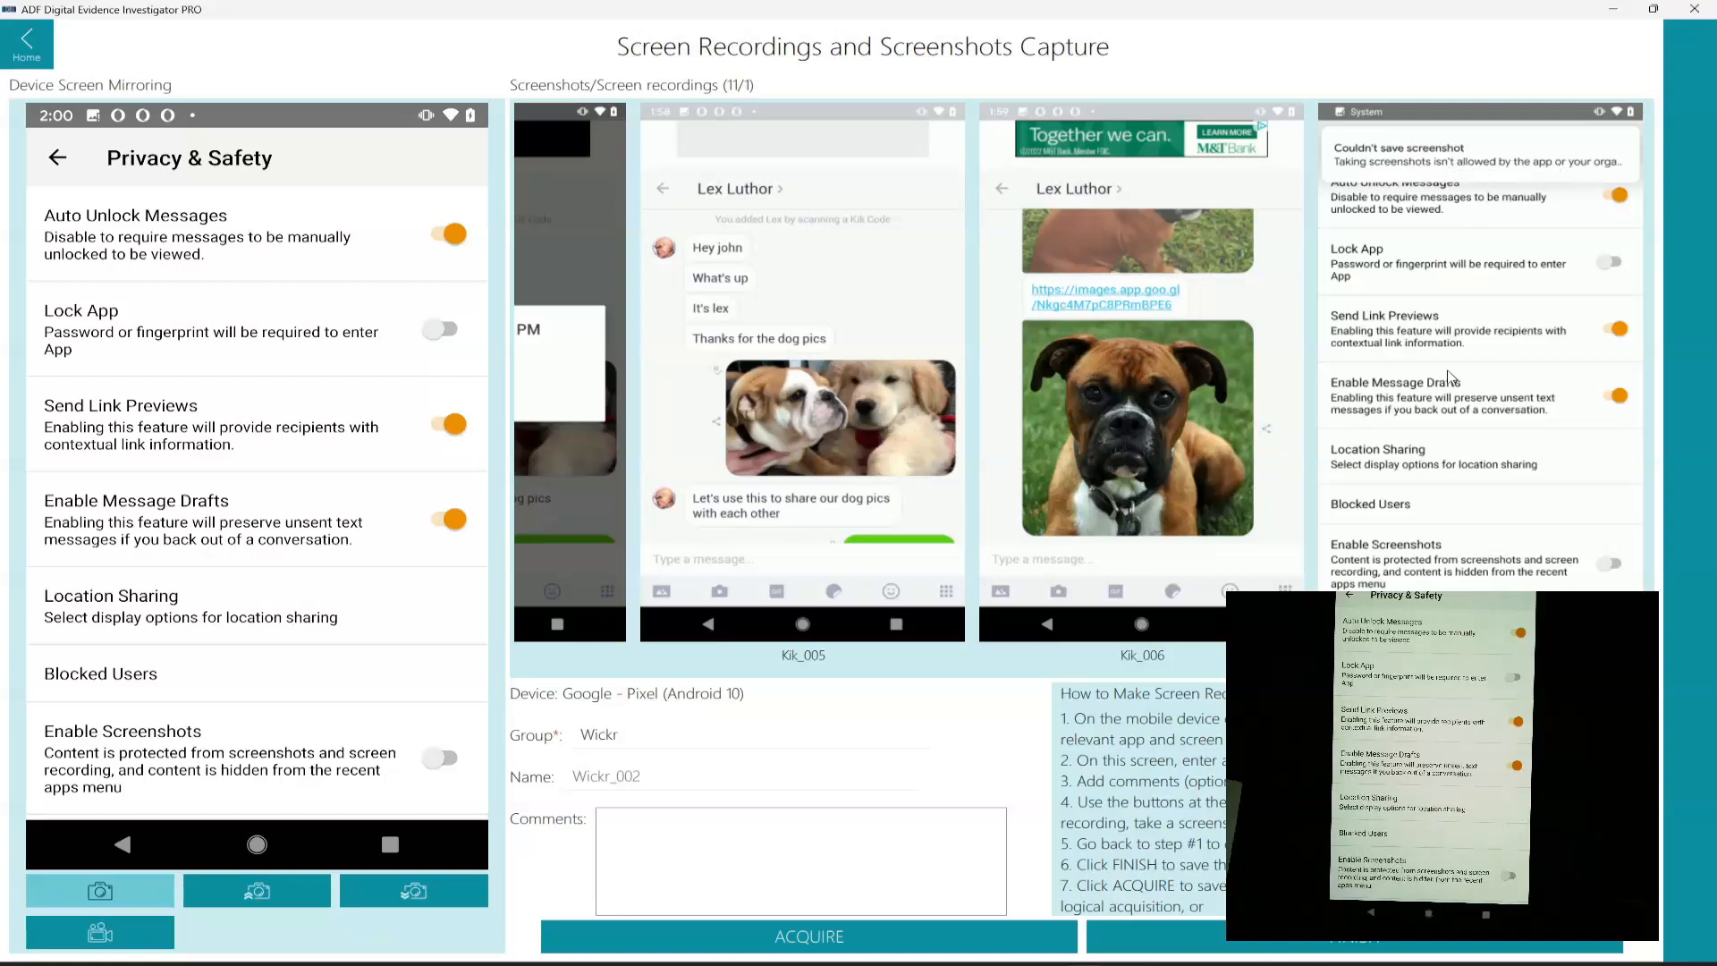
Step: Leave the Wickr Pro settings, open the Direct Messages list and take a screenshot of it
{"action": "left_click", "coordinate": [59, 159]}
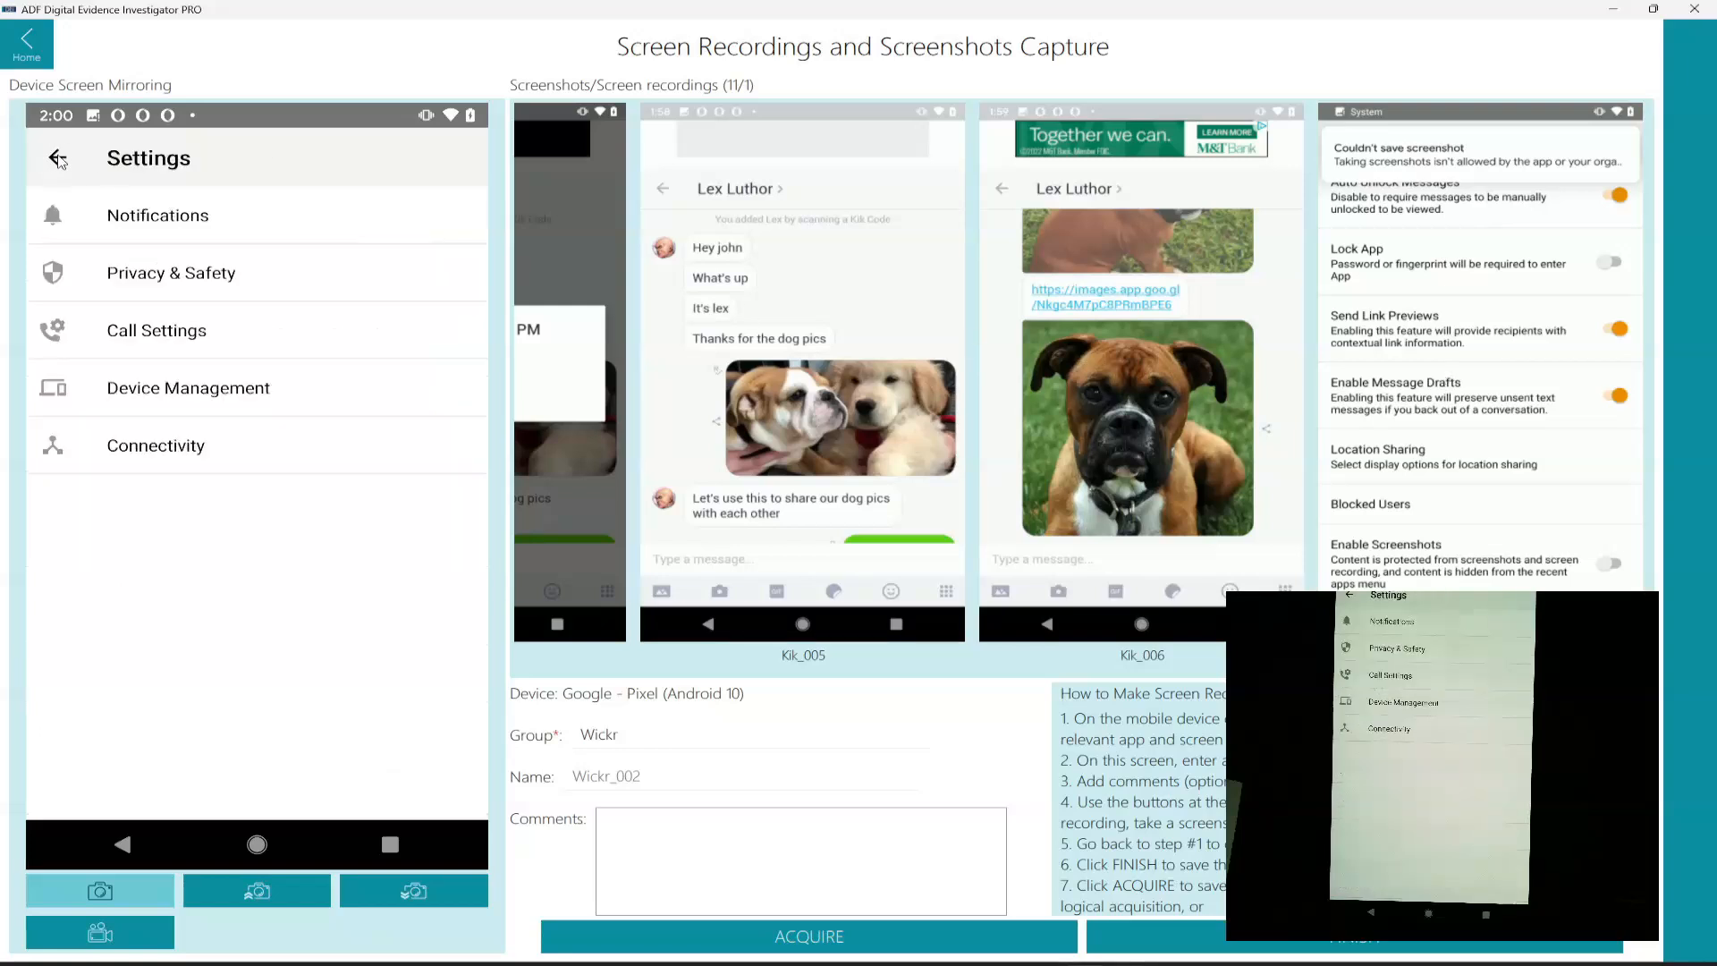
{"action": "left_click", "coordinate": [59, 159]}
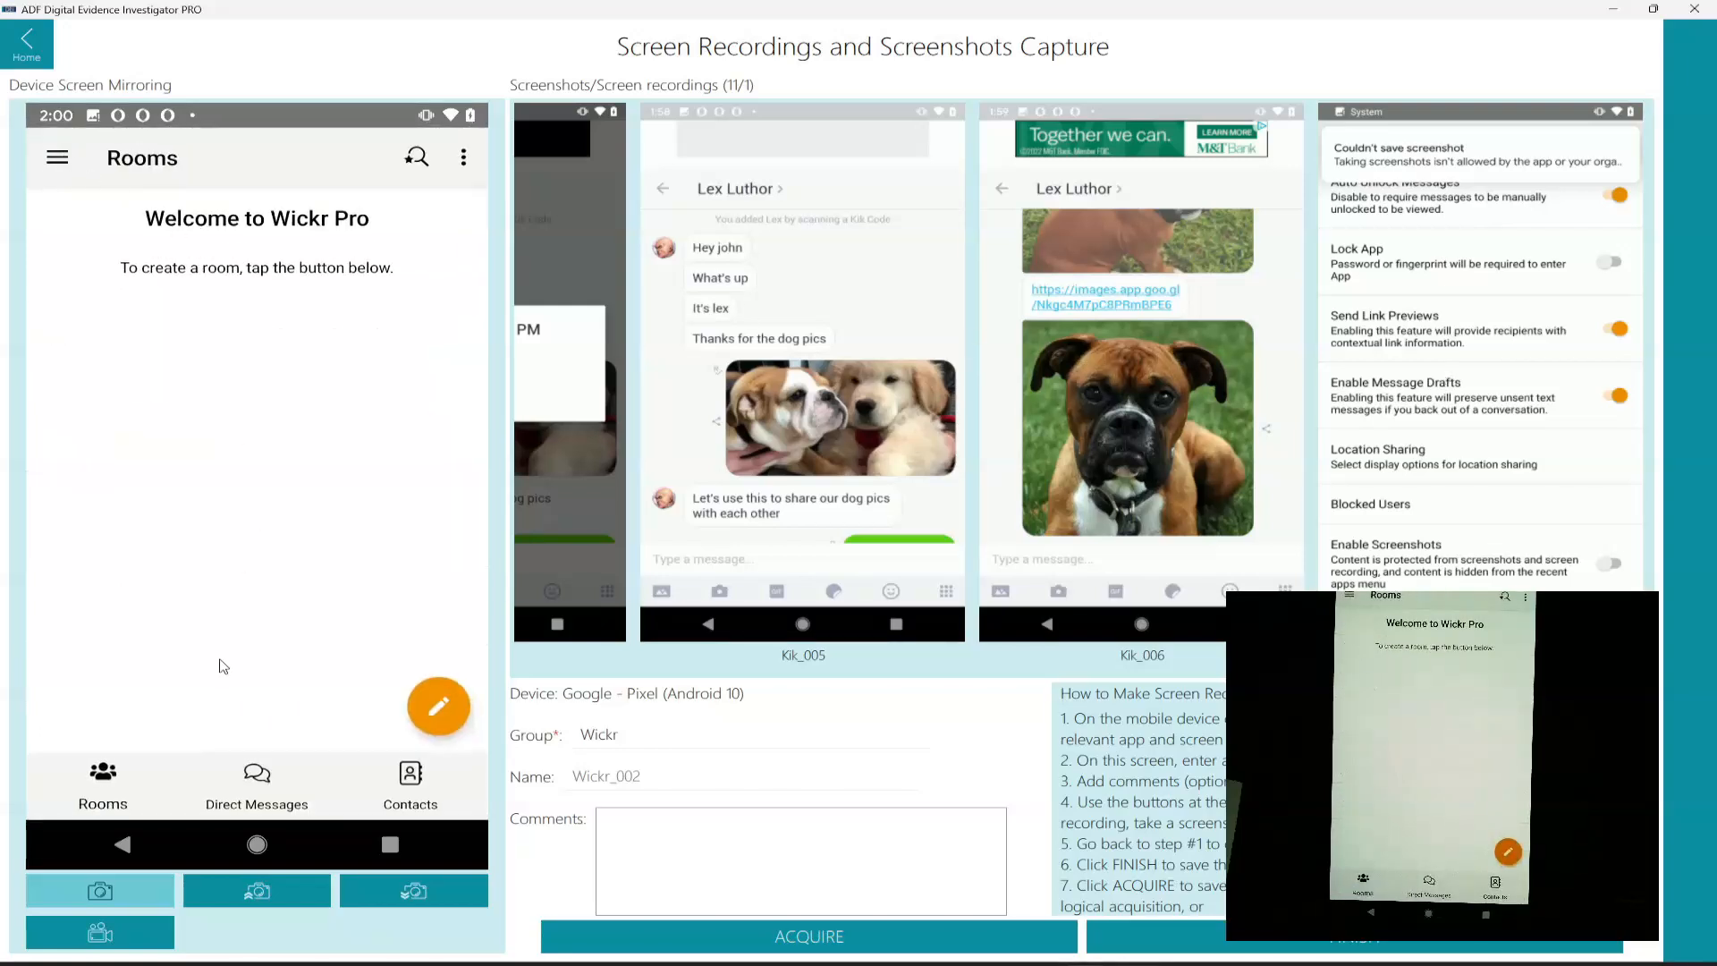
{"action": "left_click", "coordinate": [260, 777]}
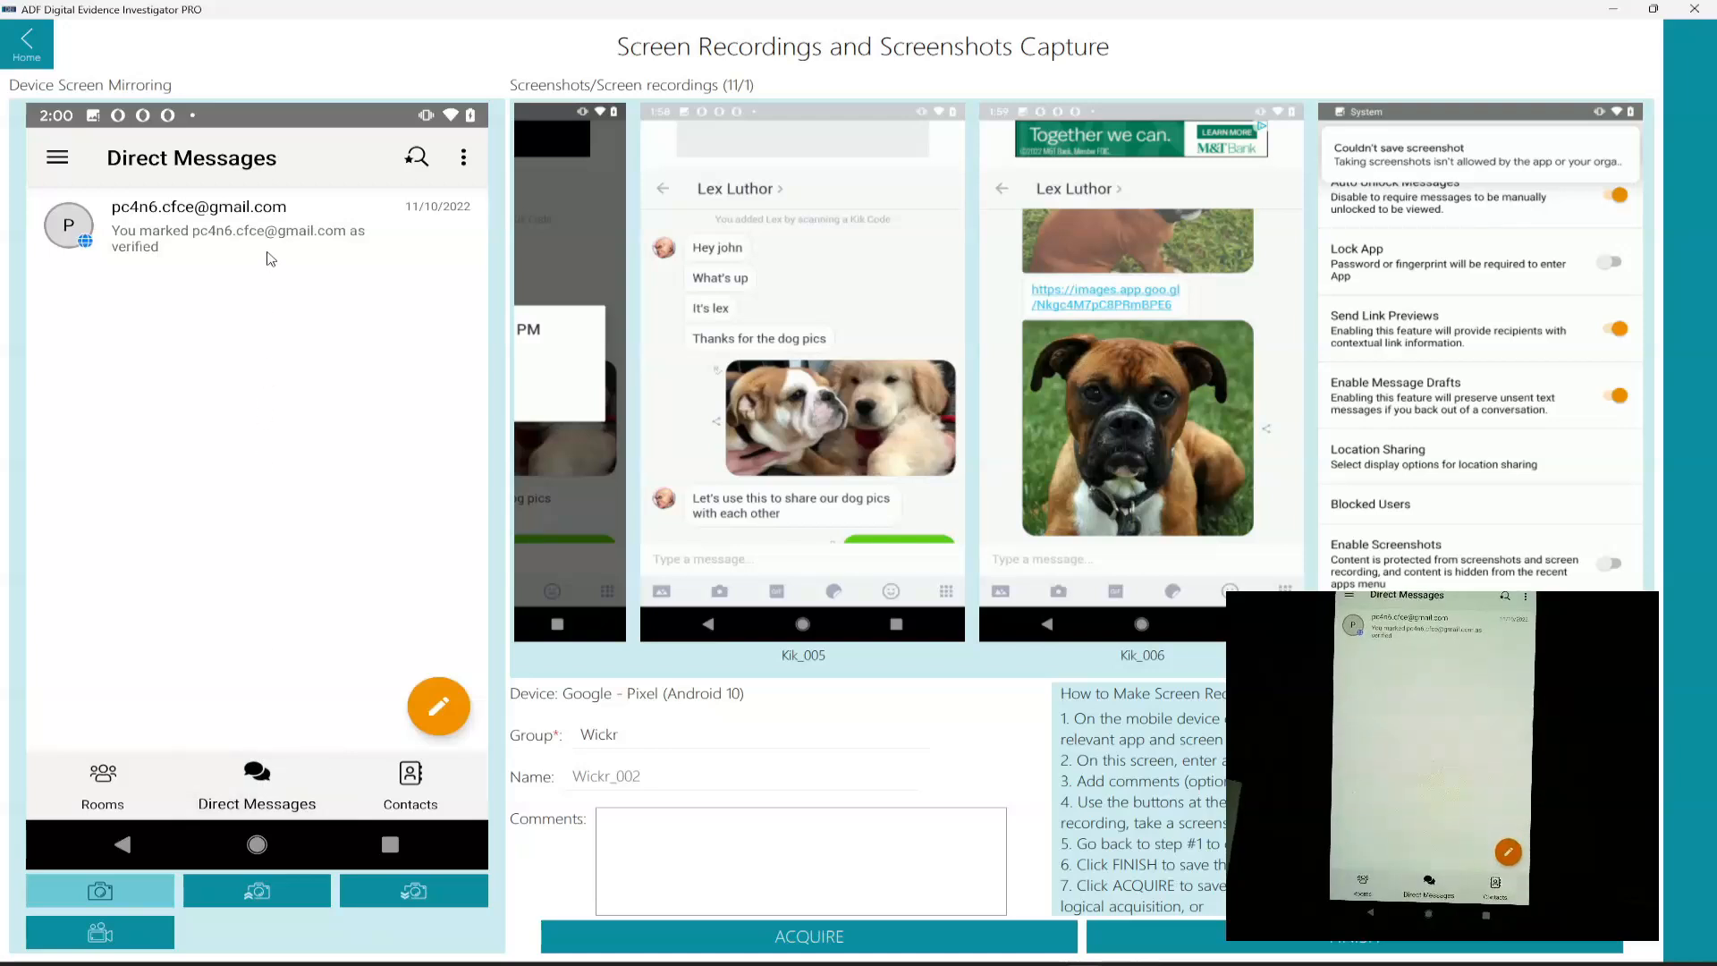
{"action": "left_click", "coordinate": [82, 903]}
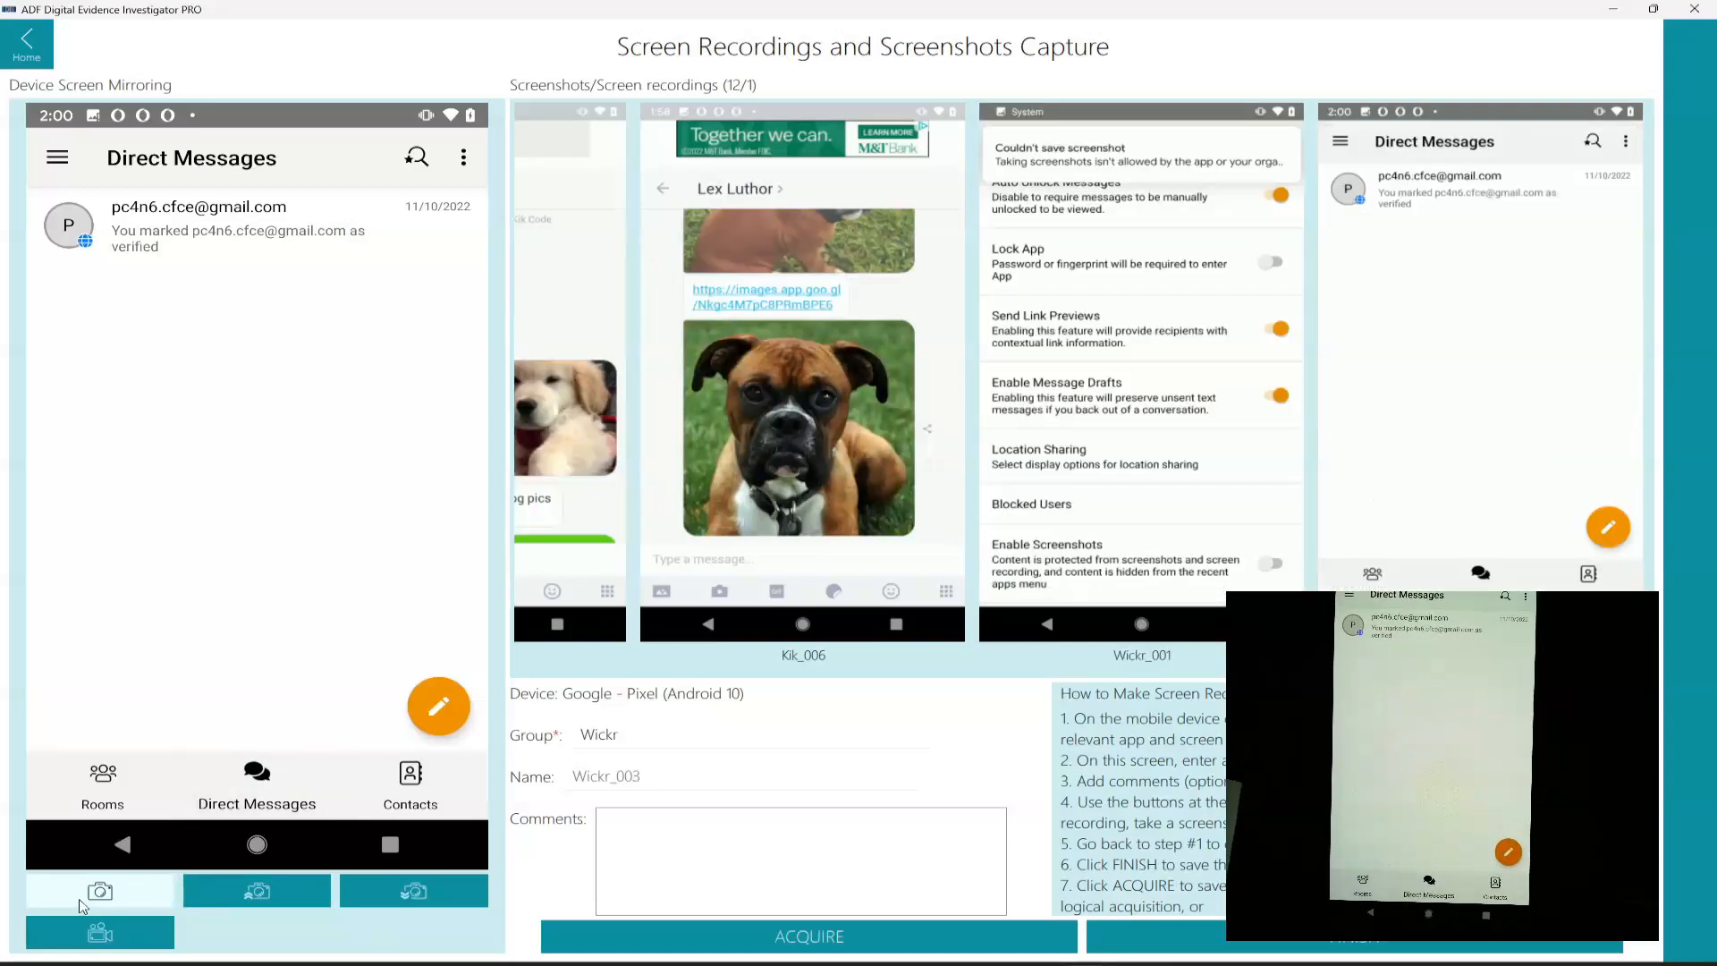
Step: Open the Wickr direct conversation and take screenshots of its last picture and of the November 10, 2022 dog picture
{"action": "left_click", "coordinate": [209, 234]}
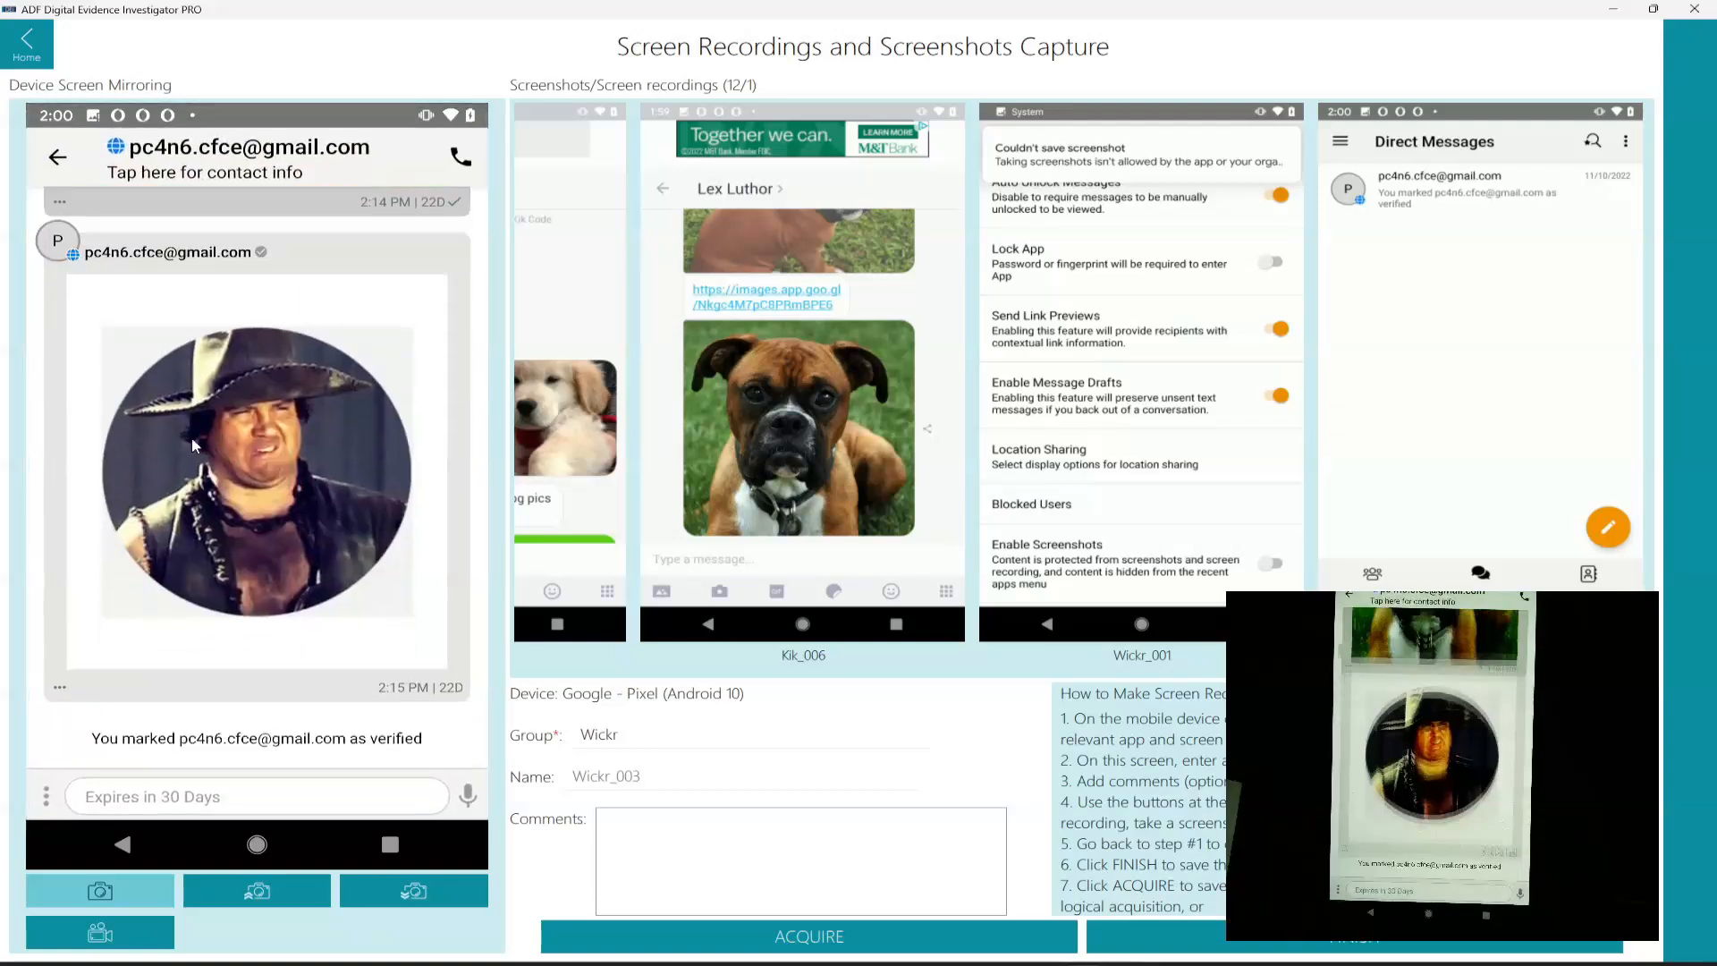
{"action": "left_click", "coordinate": [105, 897]}
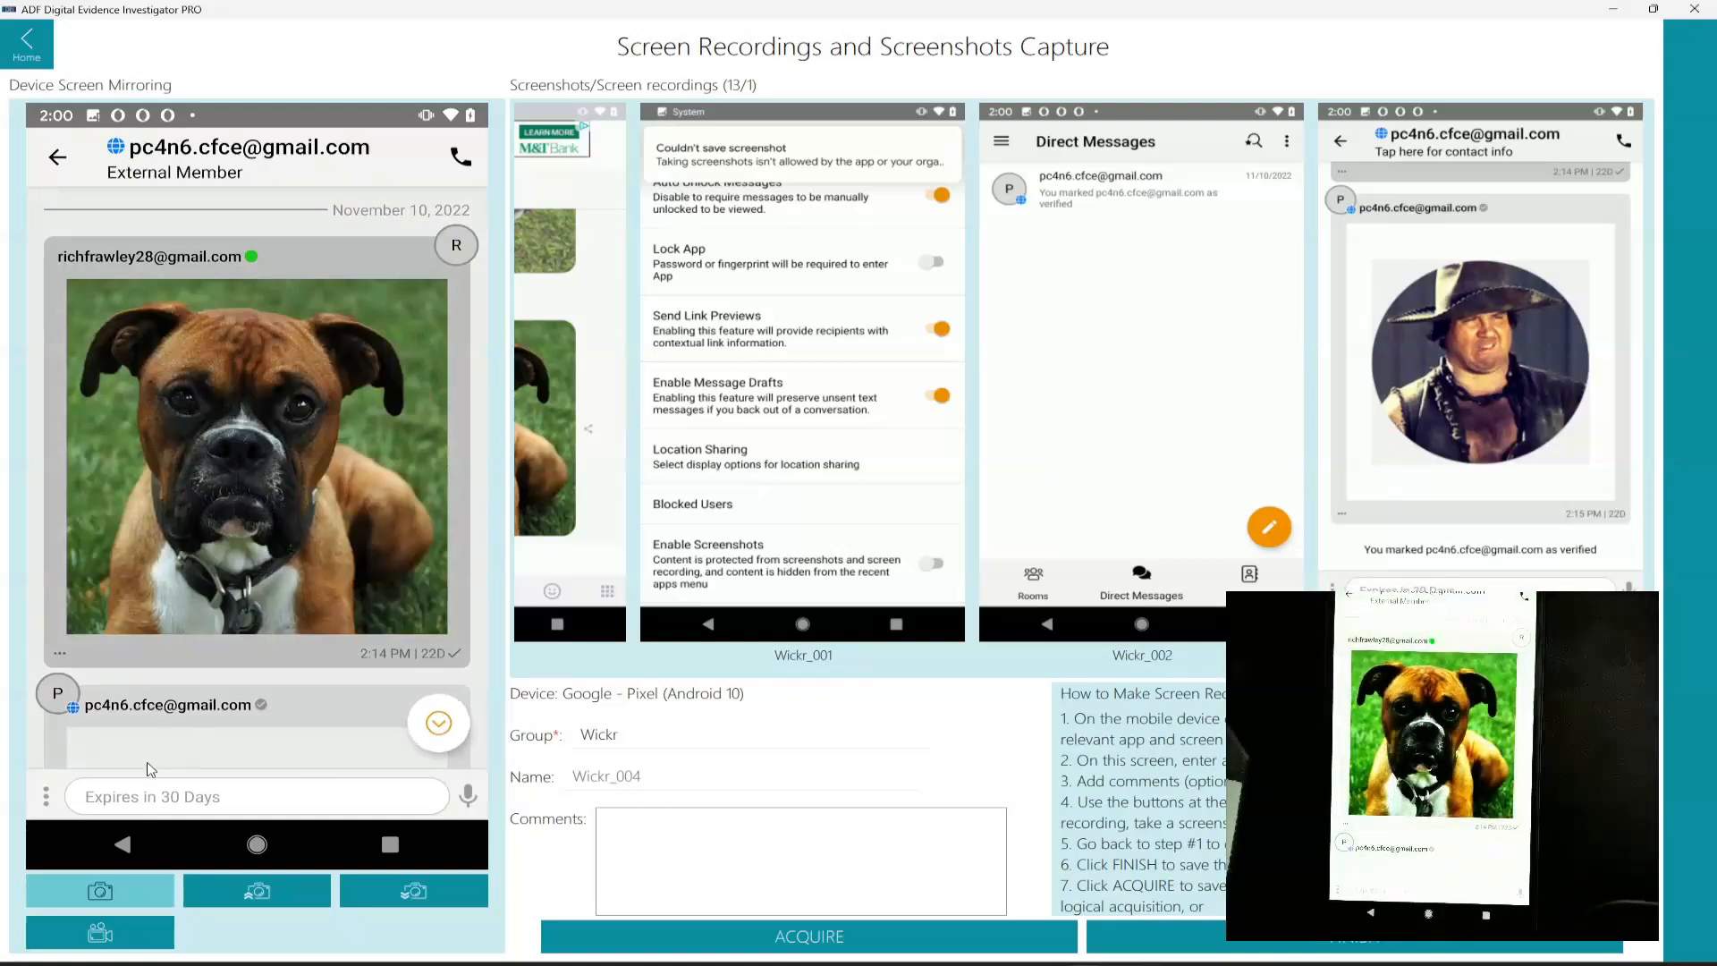
{"action": "left_click", "coordinate": [118, 894]}
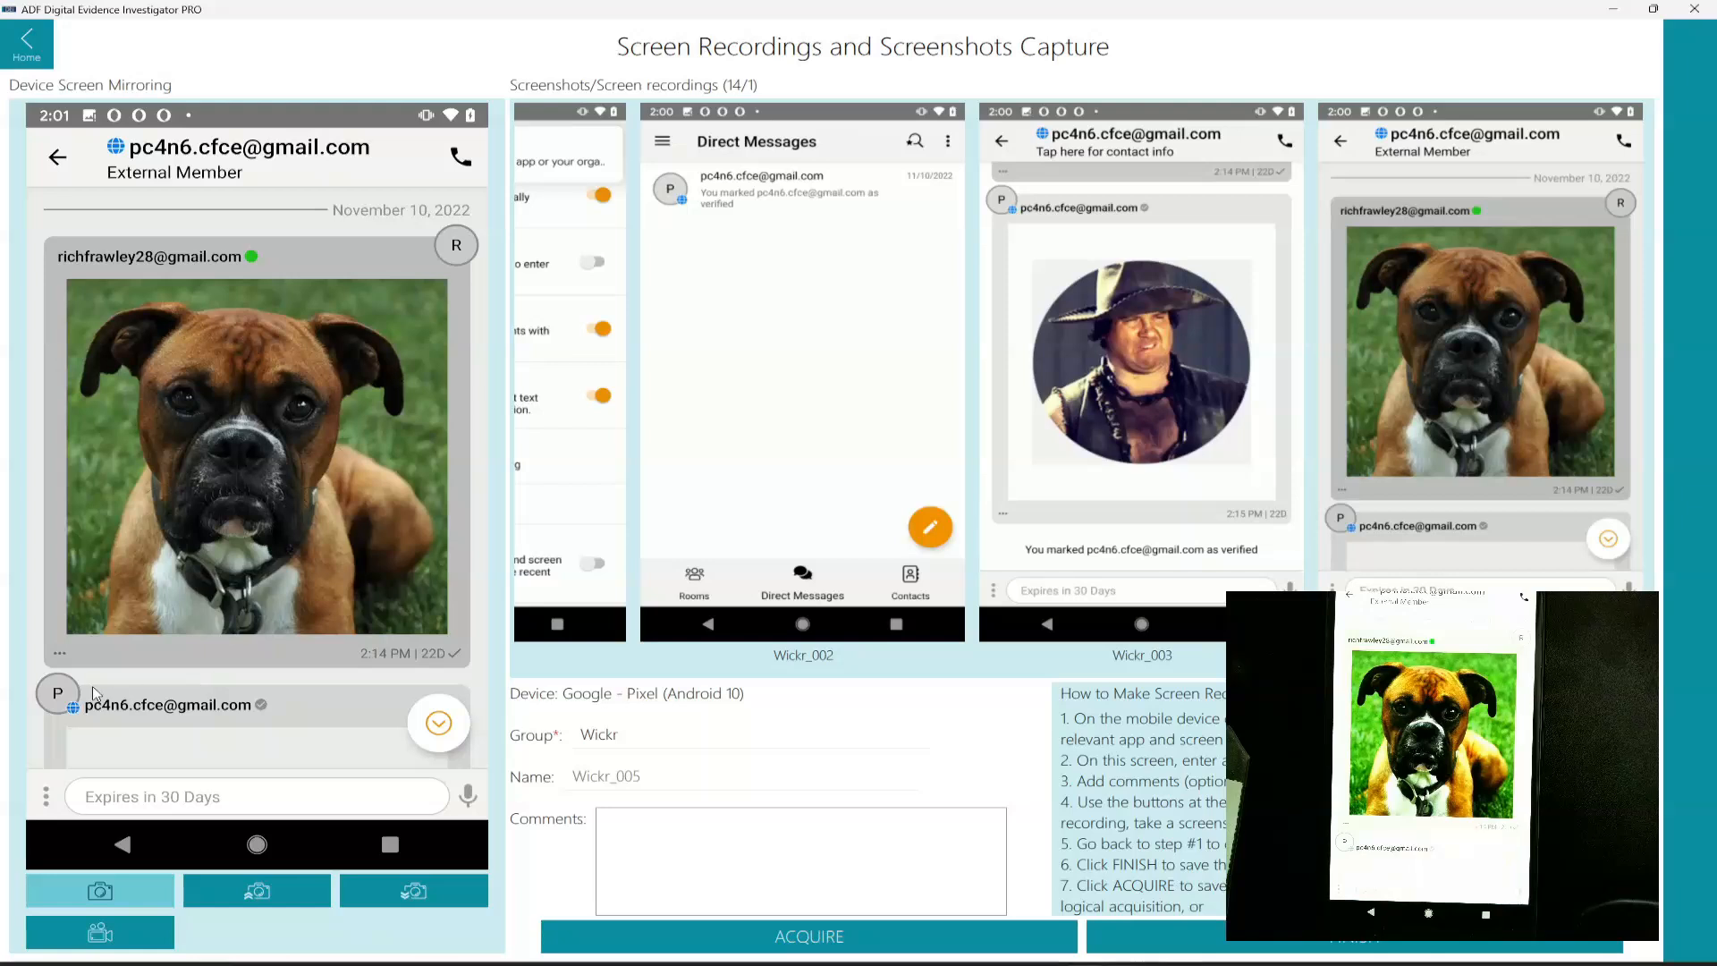
Step: Leave Wickr Pro on the phone, open the Kik chat list and open the chat dated 5/8/2019
{"action": "left_click", "coordinate": [391, 844]}
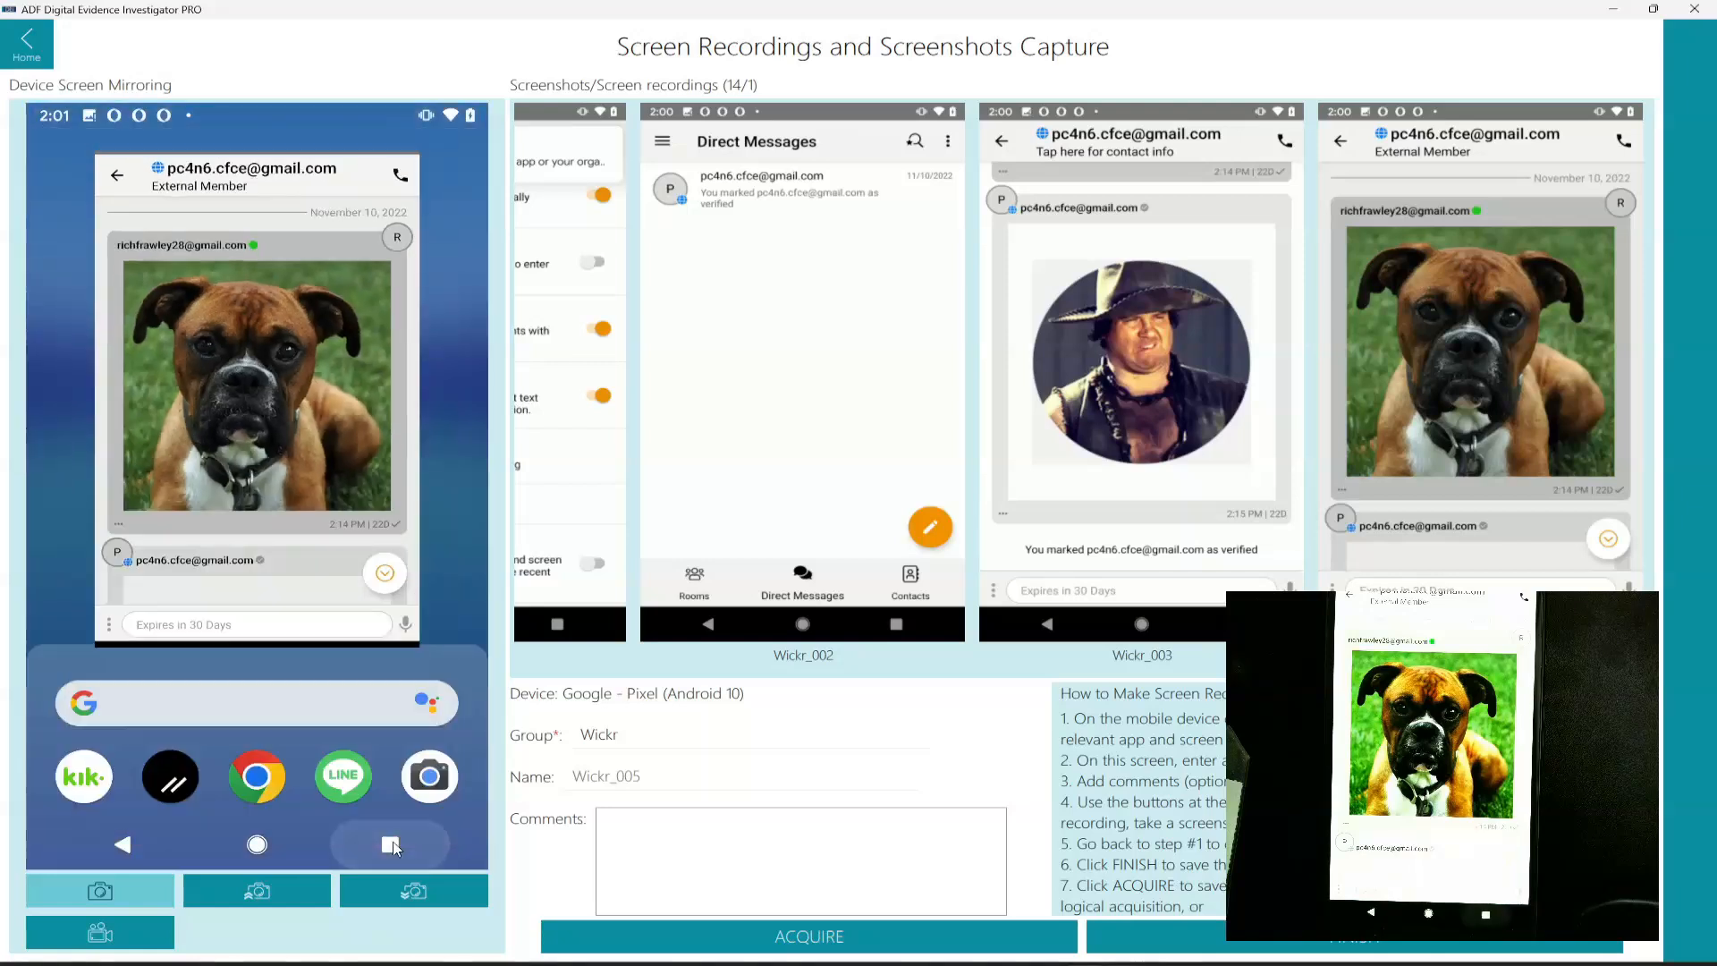
{"action": "left_click_drag", "start_coordinate": [287, 545], "coordinate": [313, 238]}
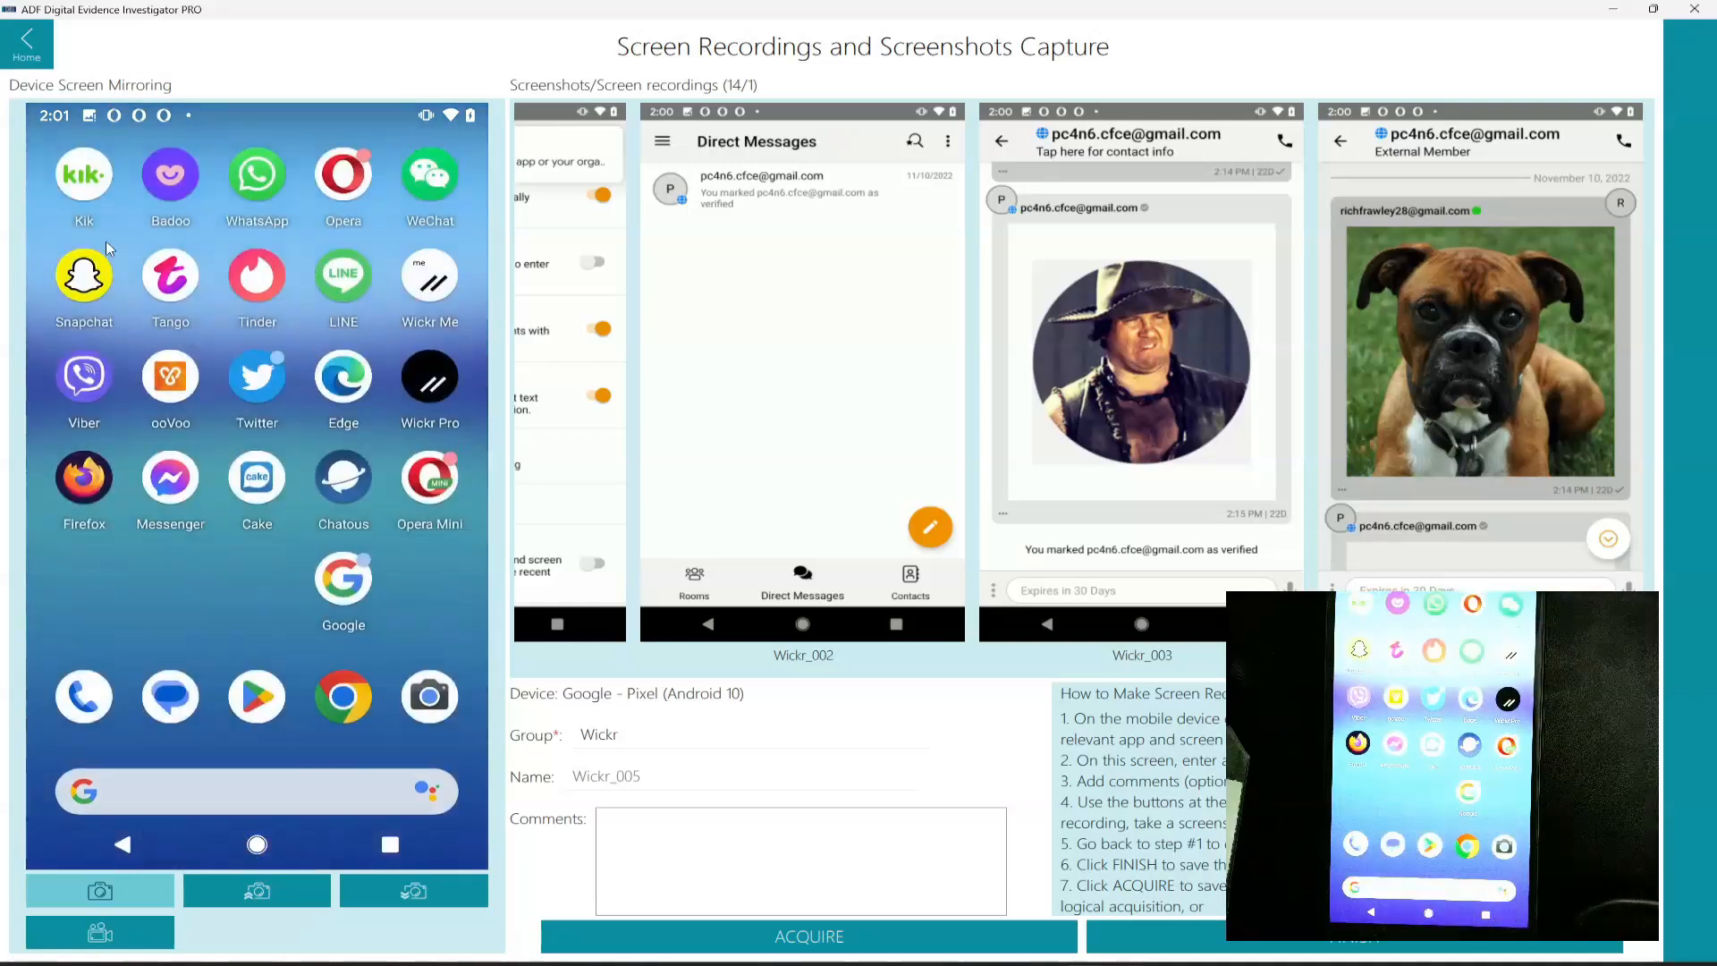
{"action": "left_click", "coordinate": [86, 185]}
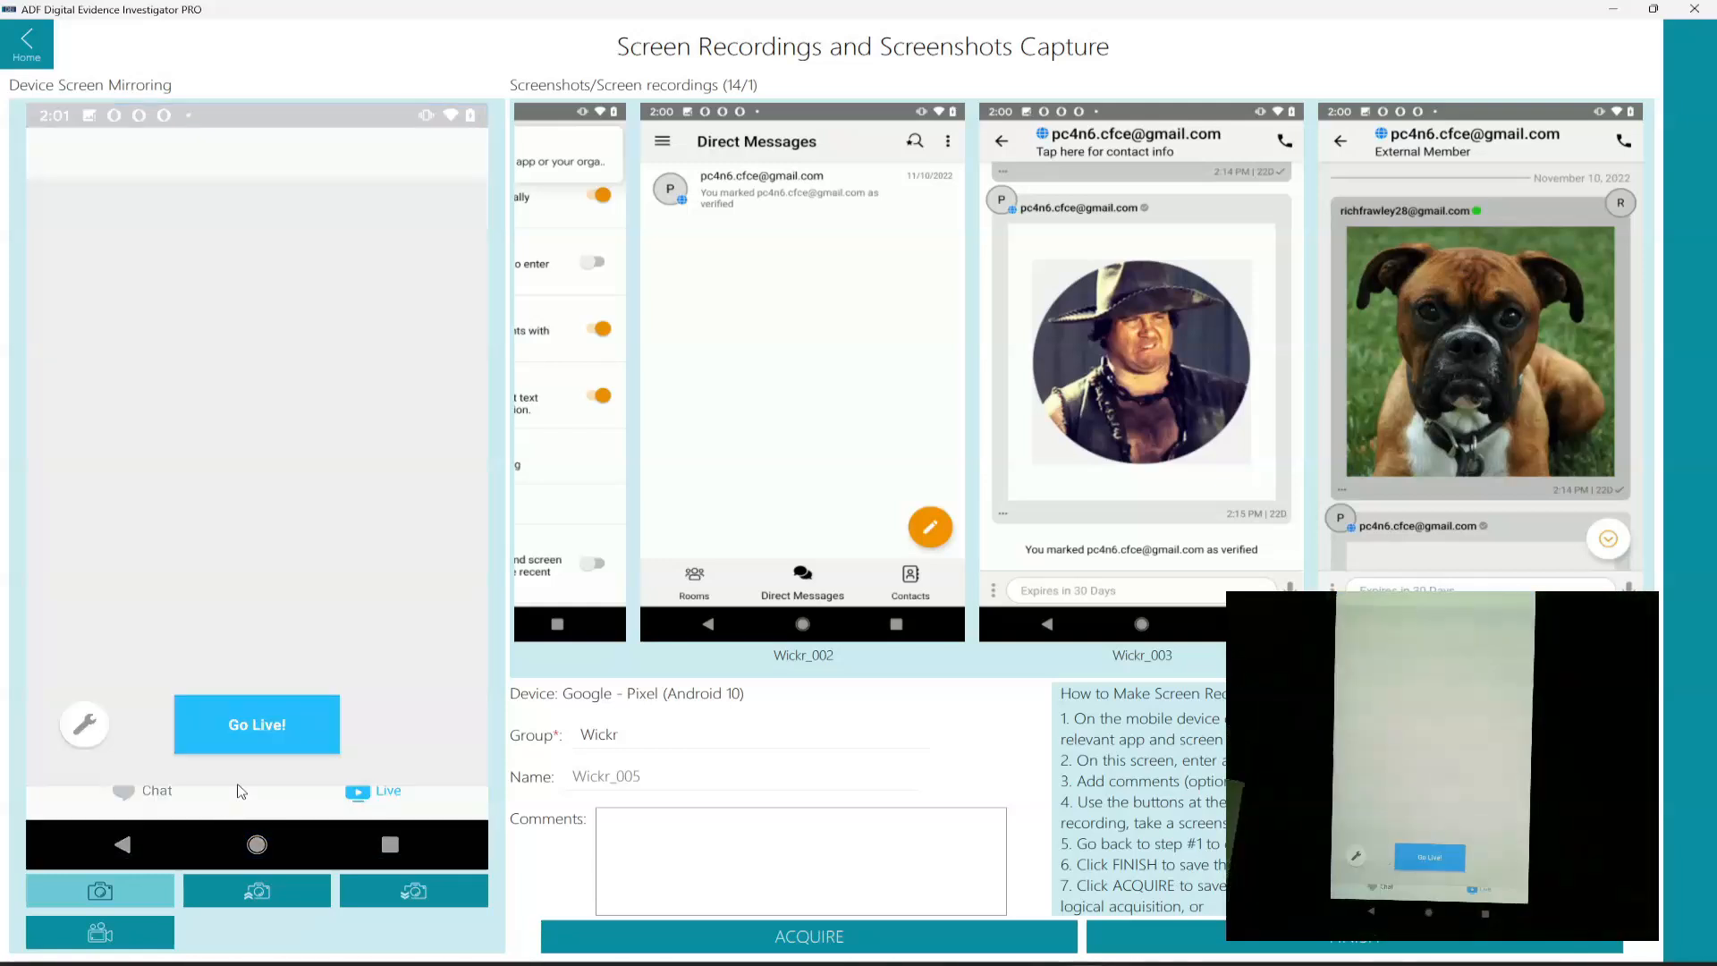
{"action": "left_click", "coordinate": [162, 799]}
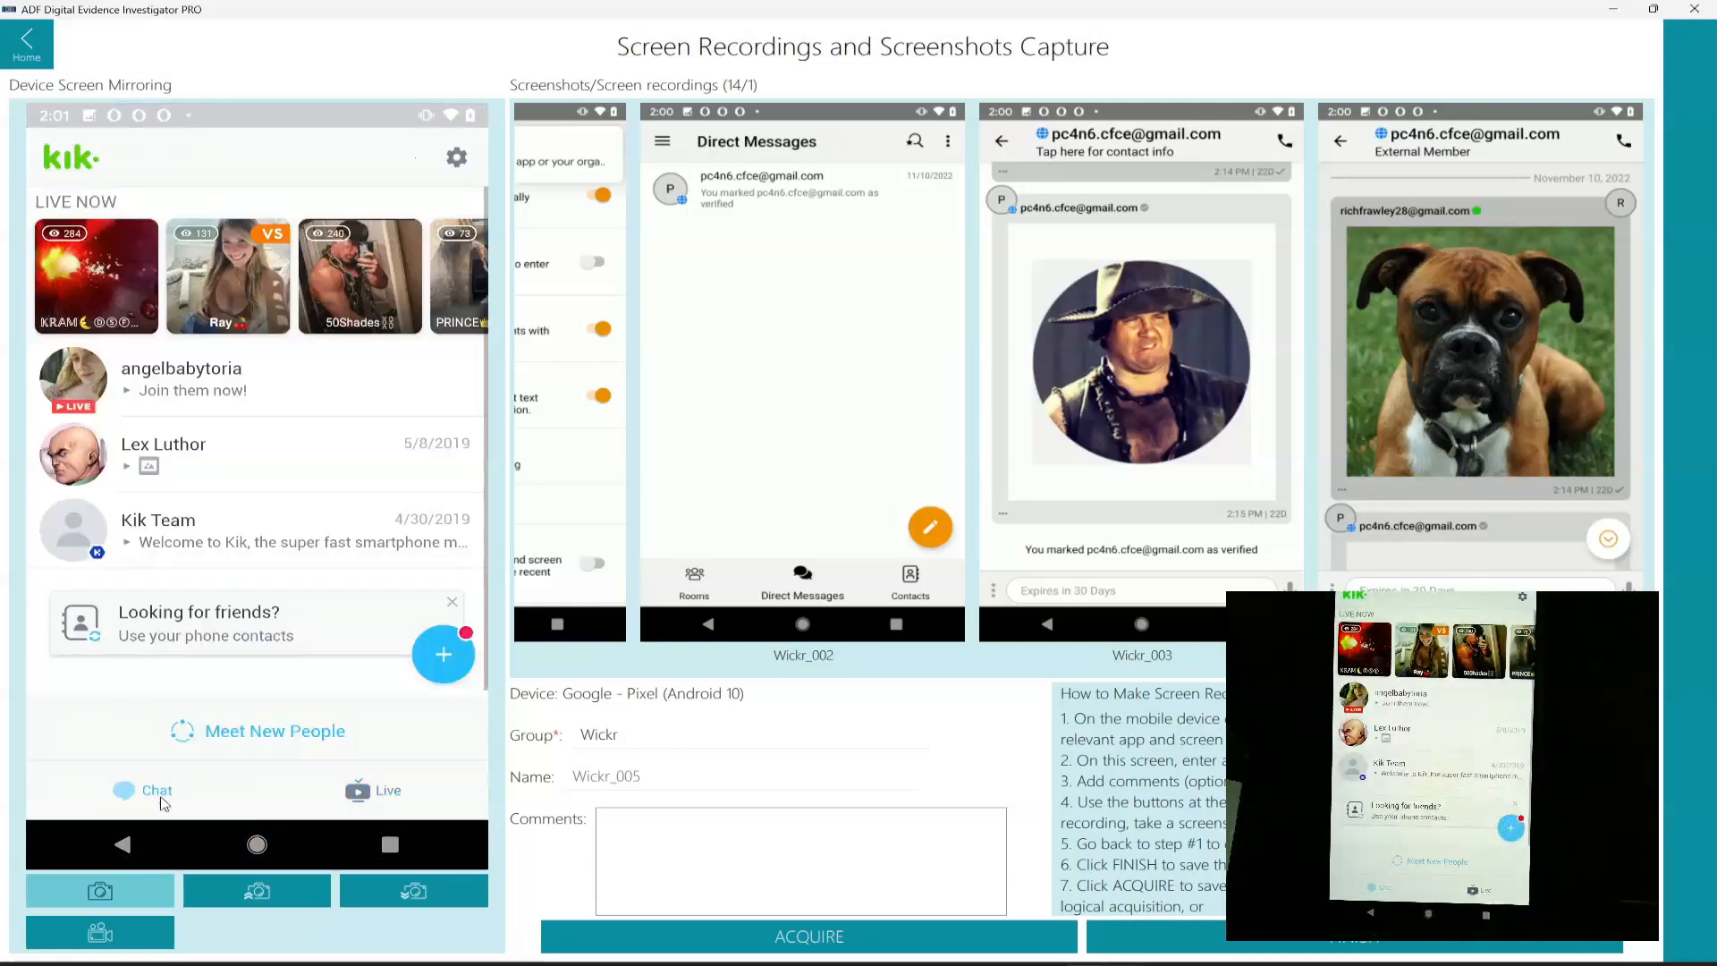
{"action": "left_click", "coordinate": [206, 476]}
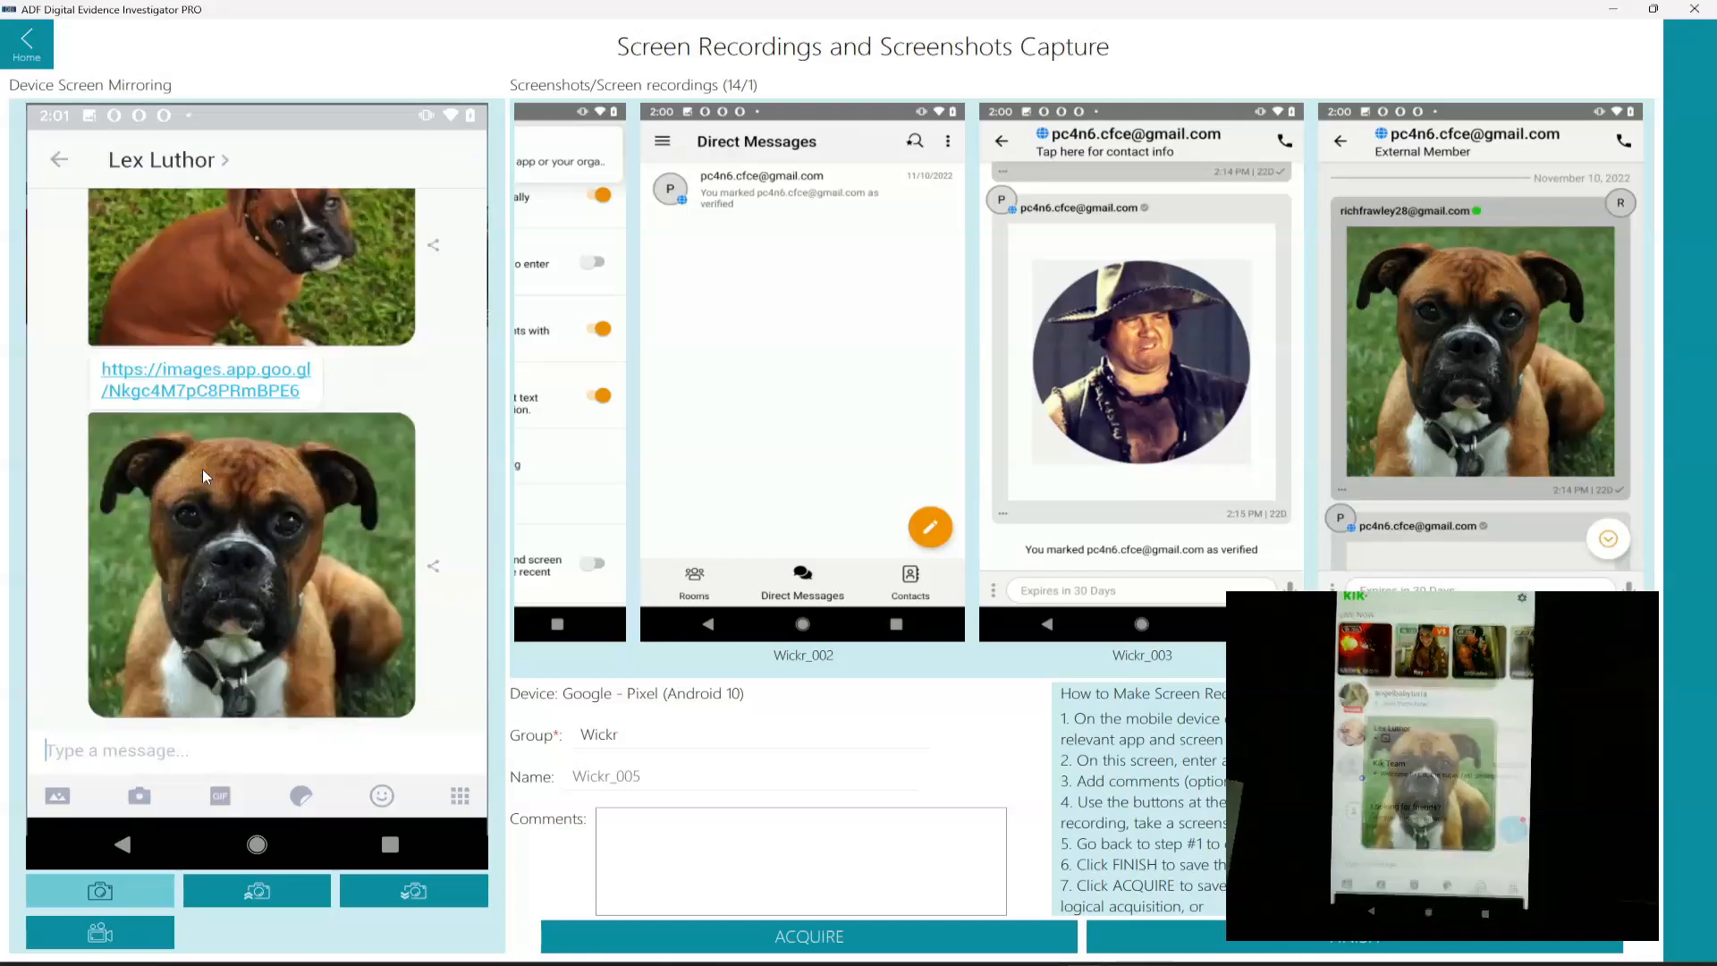
Step: Open the office video in the Kik conversation and make a screen recording of its playback
{"action": "scroll", "coordinate": [238, 677], "scroll_direction": "up", "scroll_amount": 5}
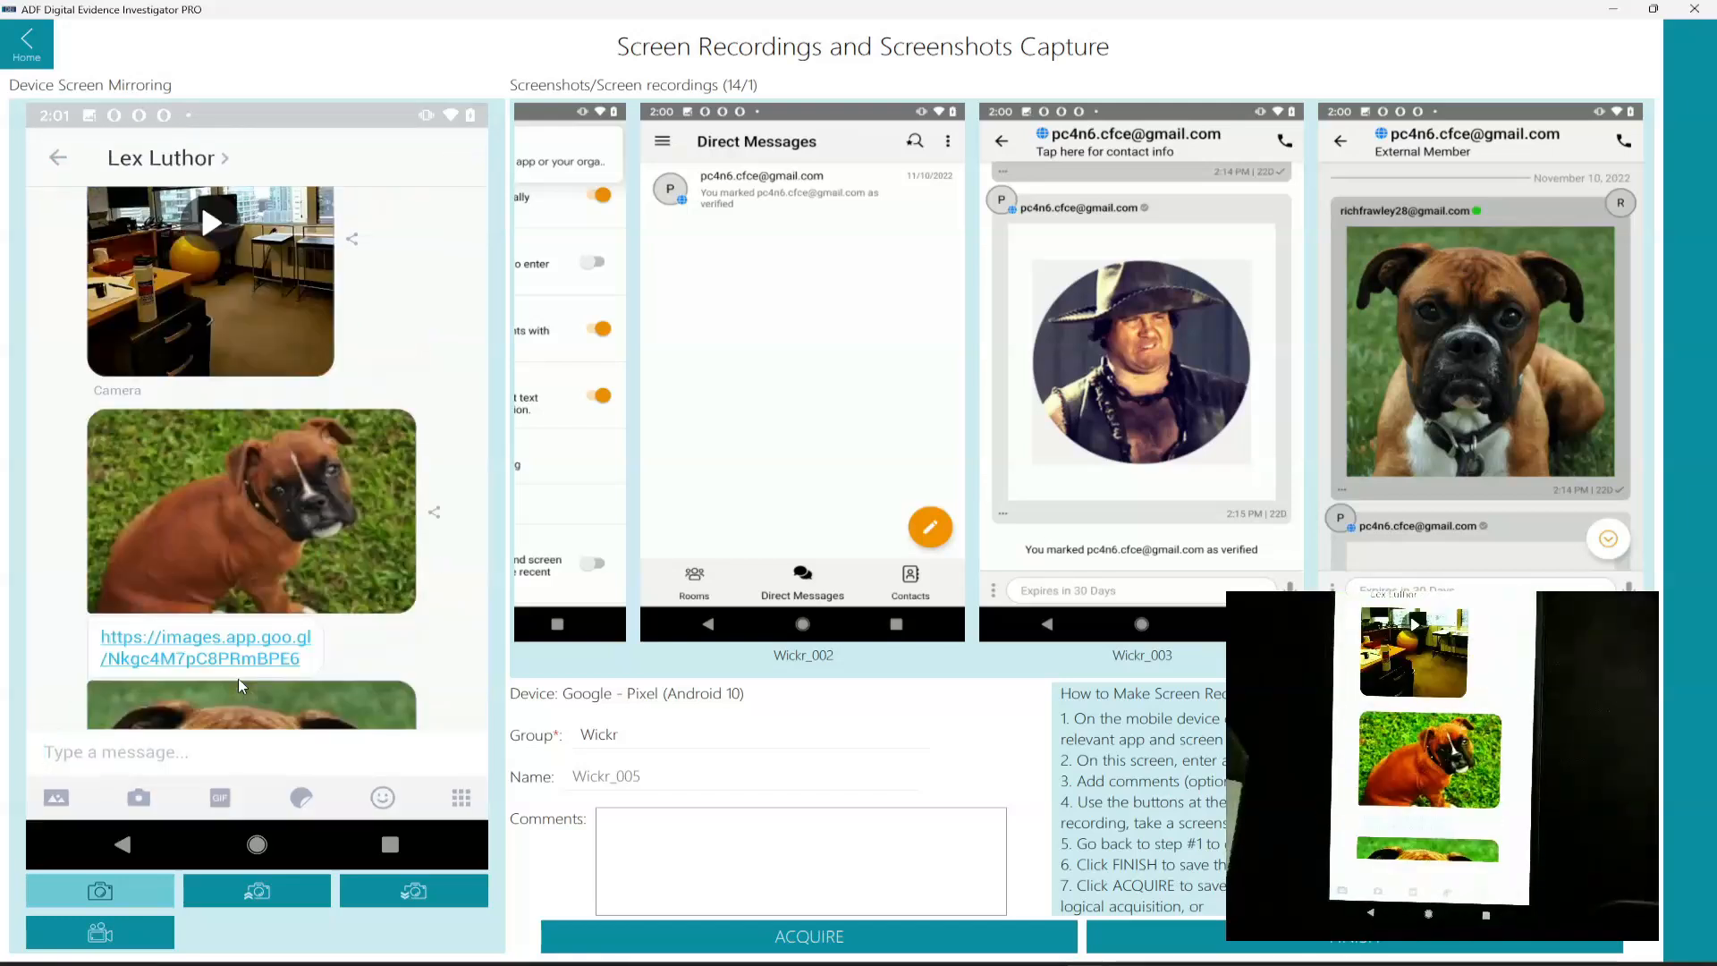
{"action": "left_click", "coordinate": [274, 599]}
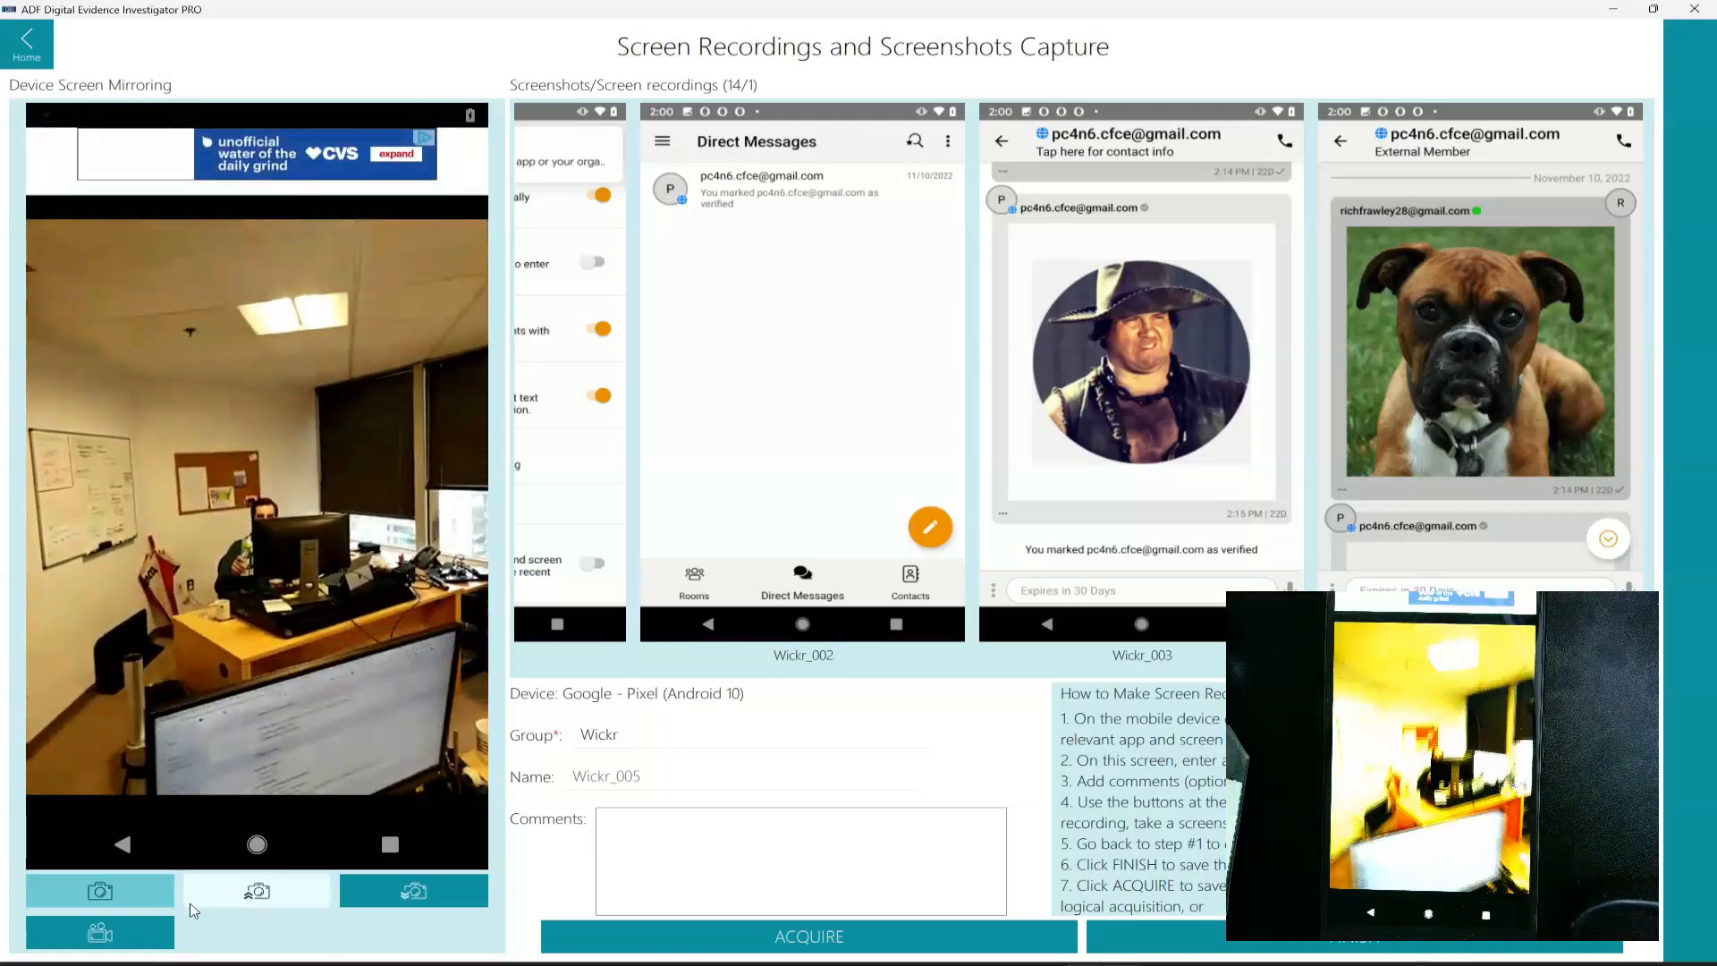
{"action": "left_click", "coordinate": [118, 943]}
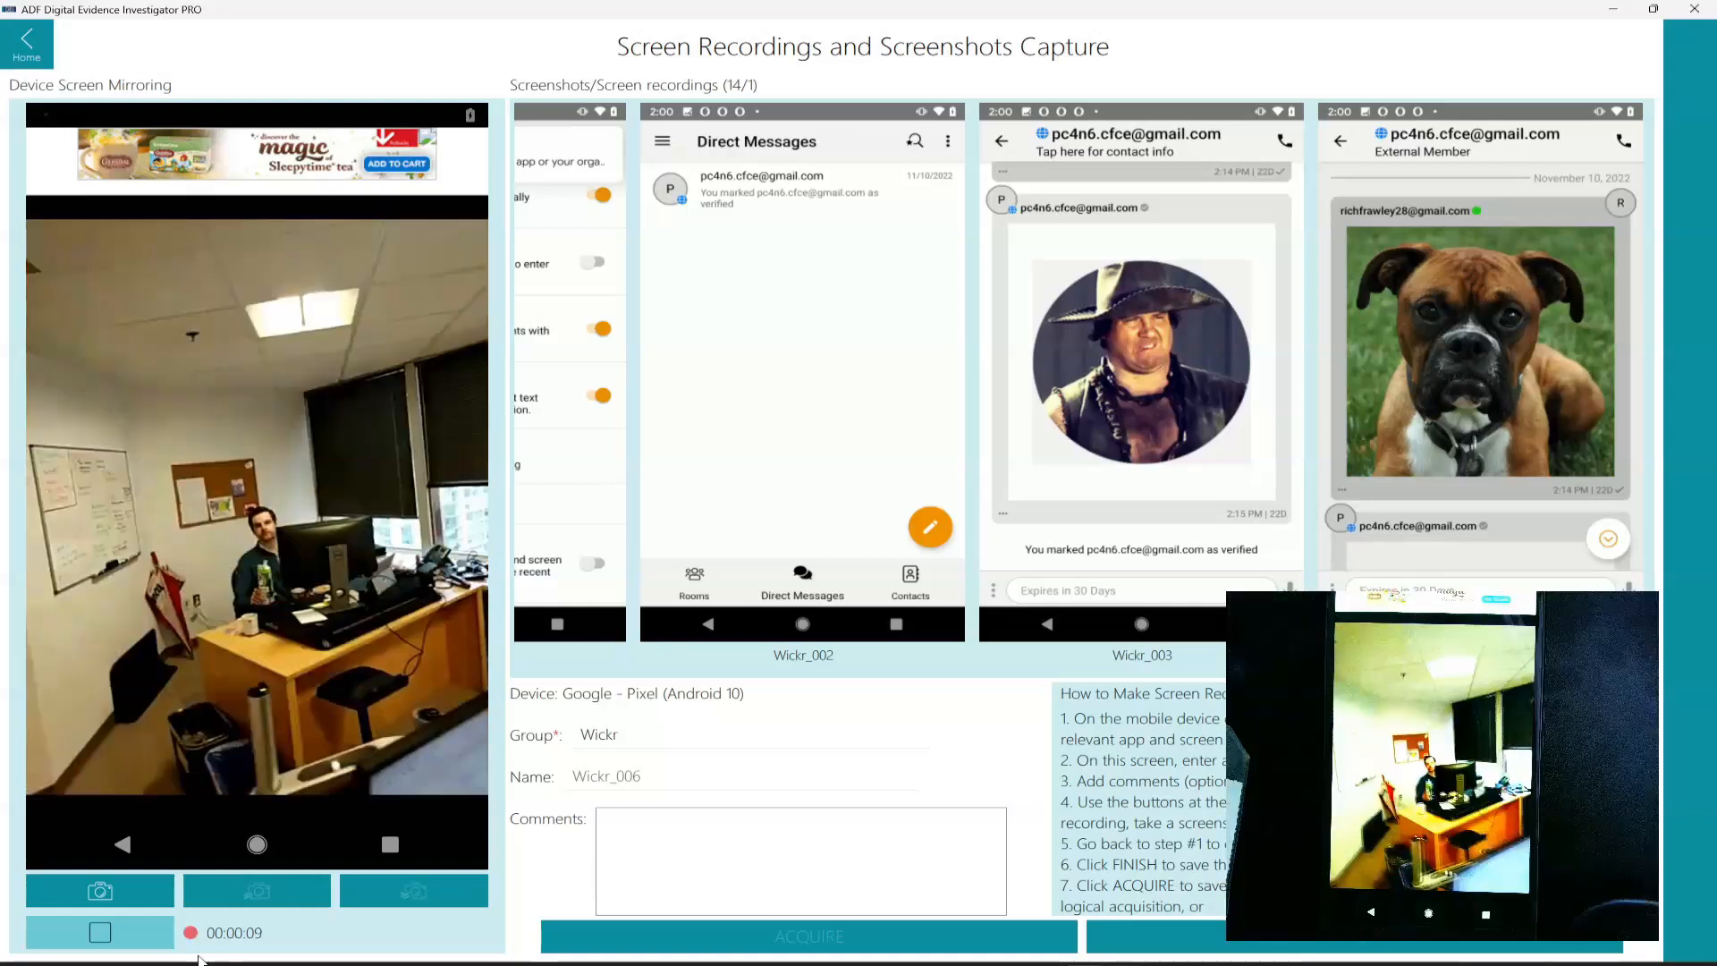
{"action": "left_click", "coordinate": [99, 931]}
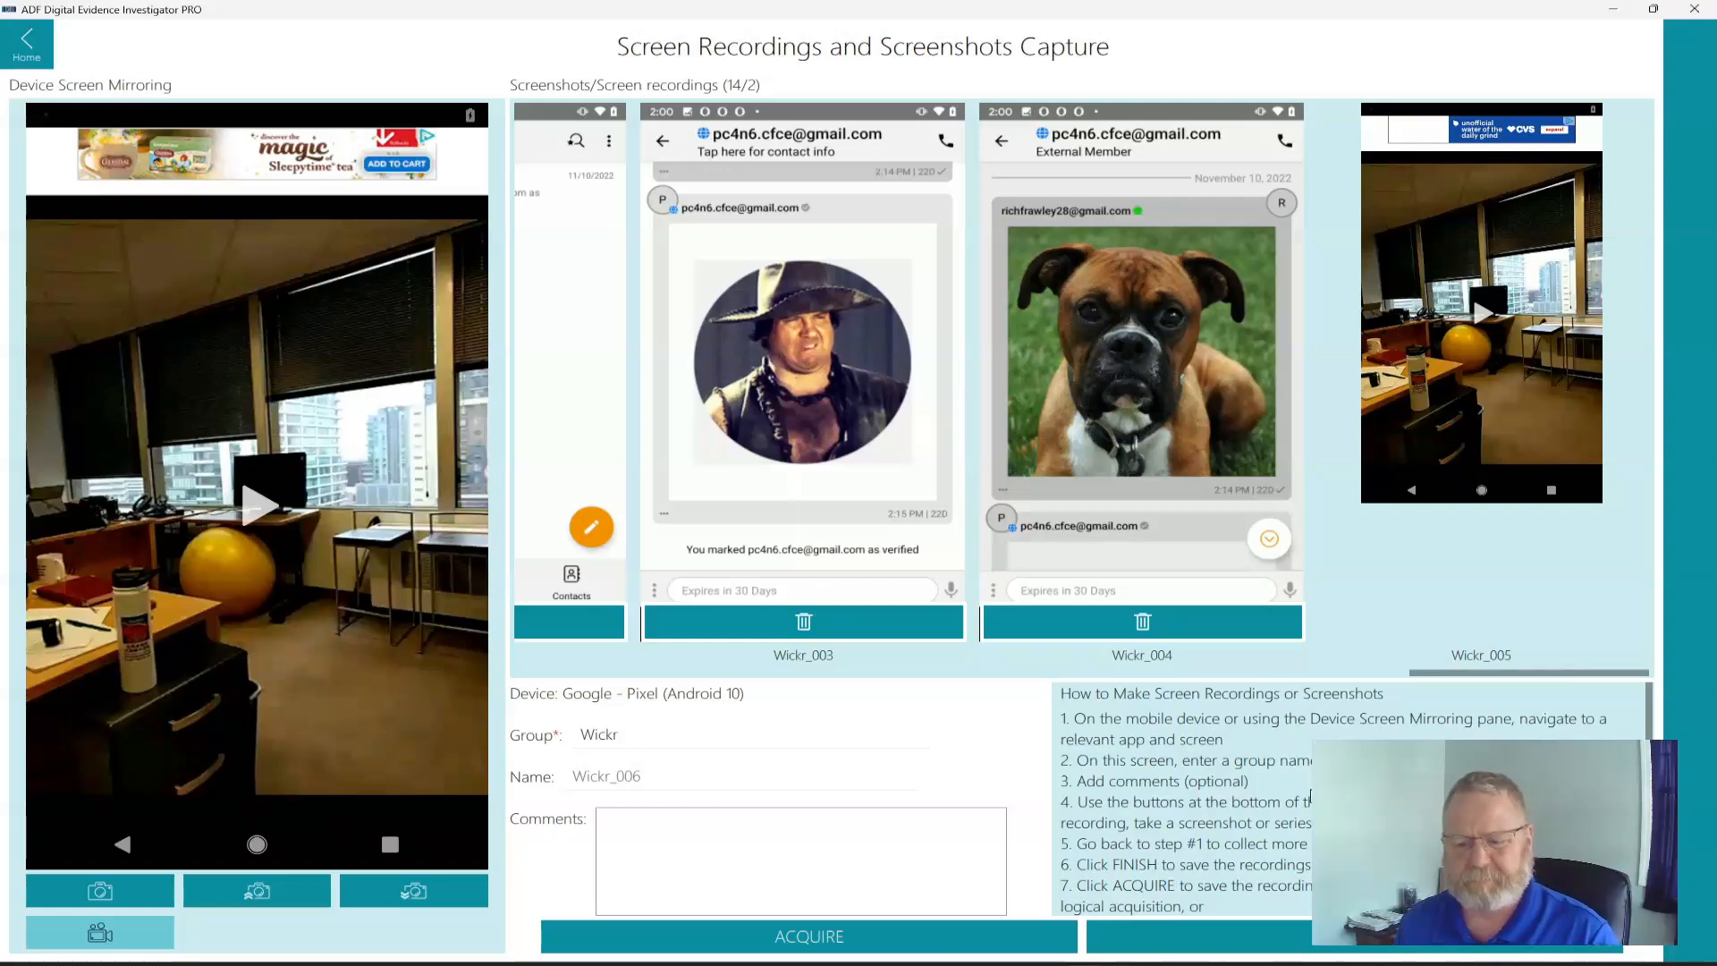
Step: Finish the screen capture session to save it and open the list of scan results for review
{"action": "left_click", "coordinate": [1358, 945]}
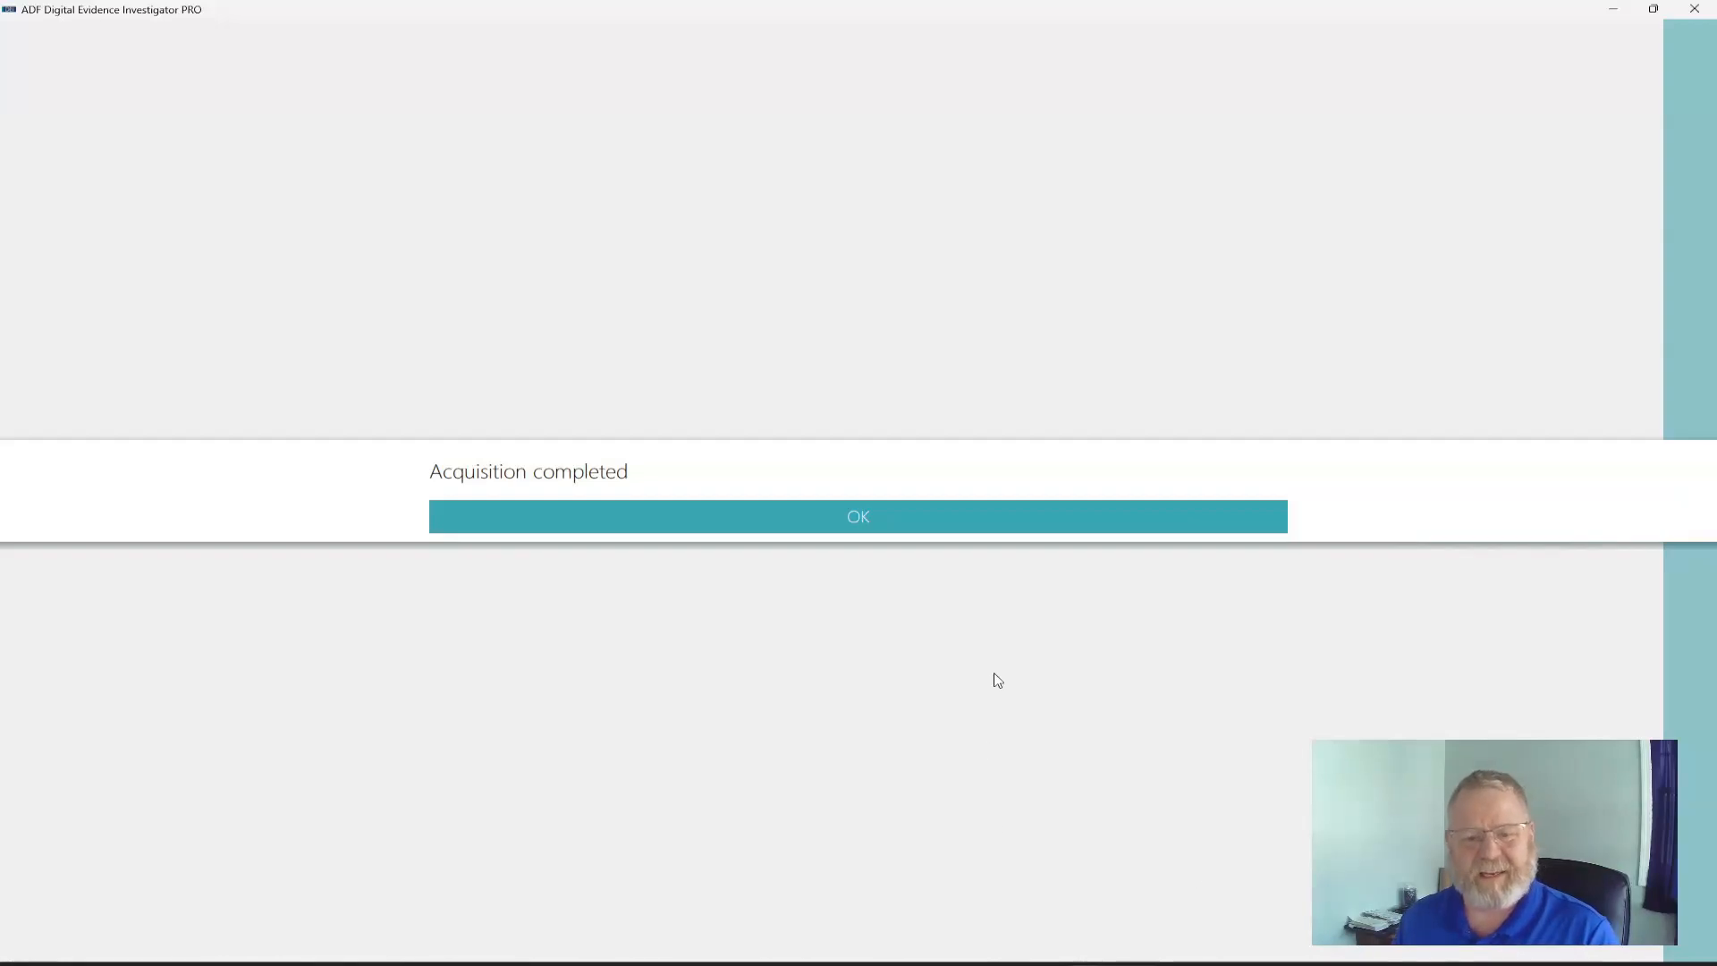
{"action": "left_click", "coordinate": [866, 521]}
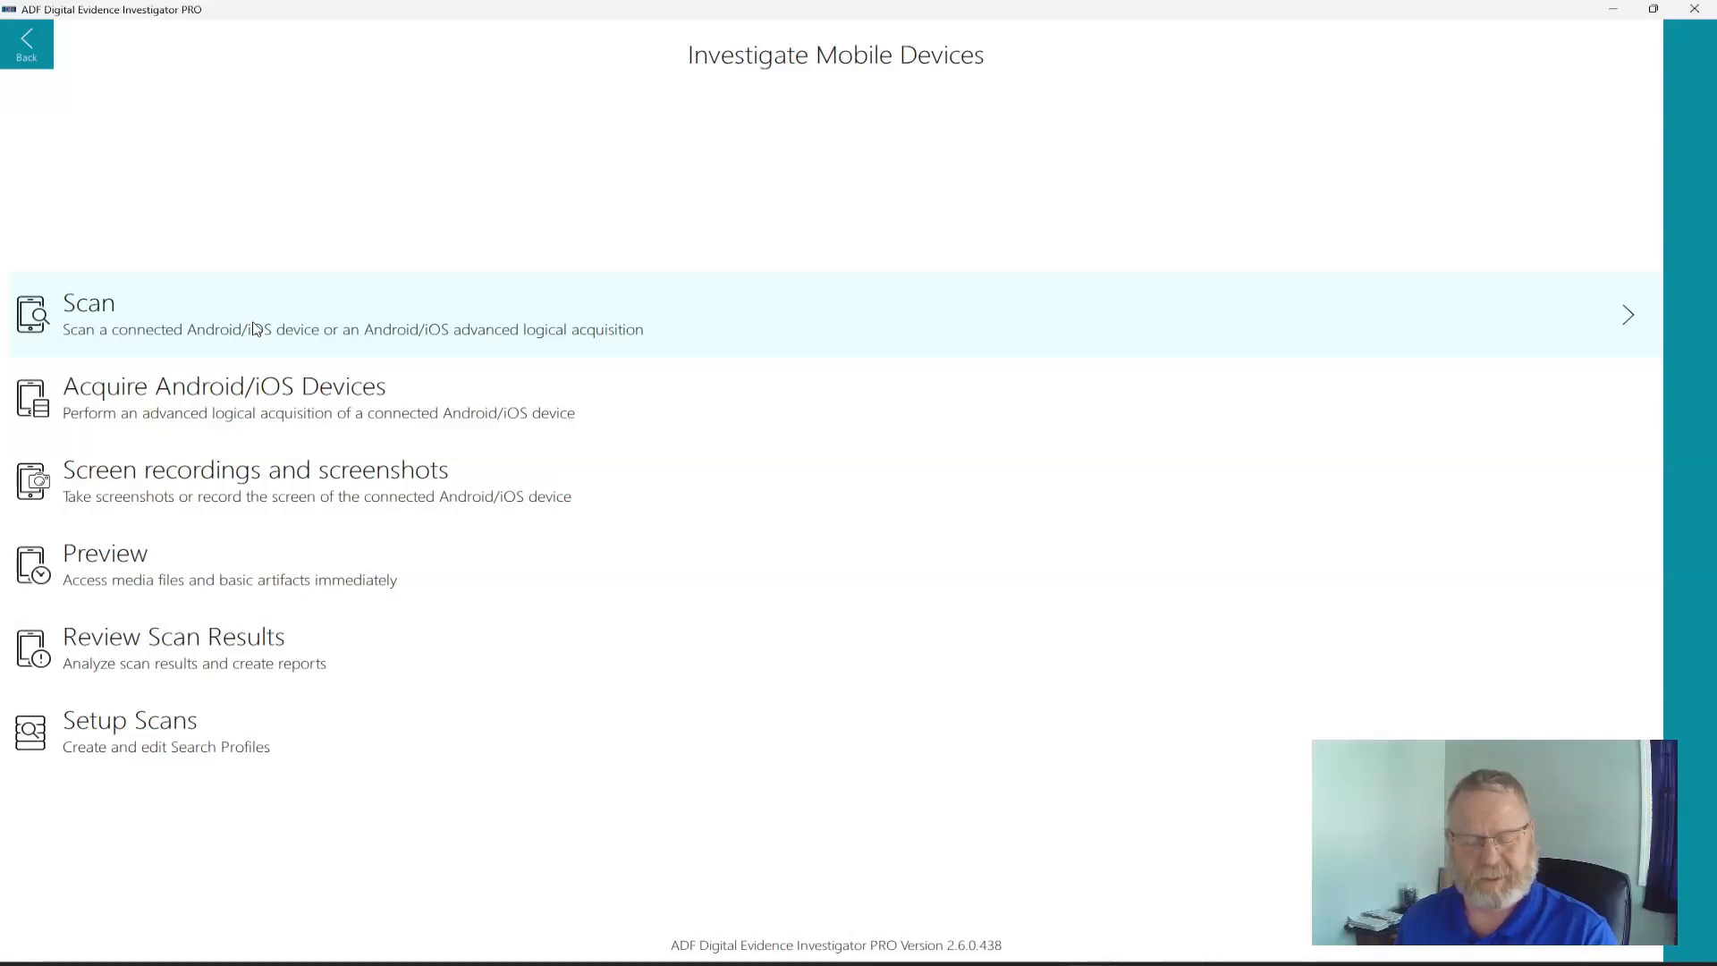
{"action": "left_click", "coordinate": [270, 648]}
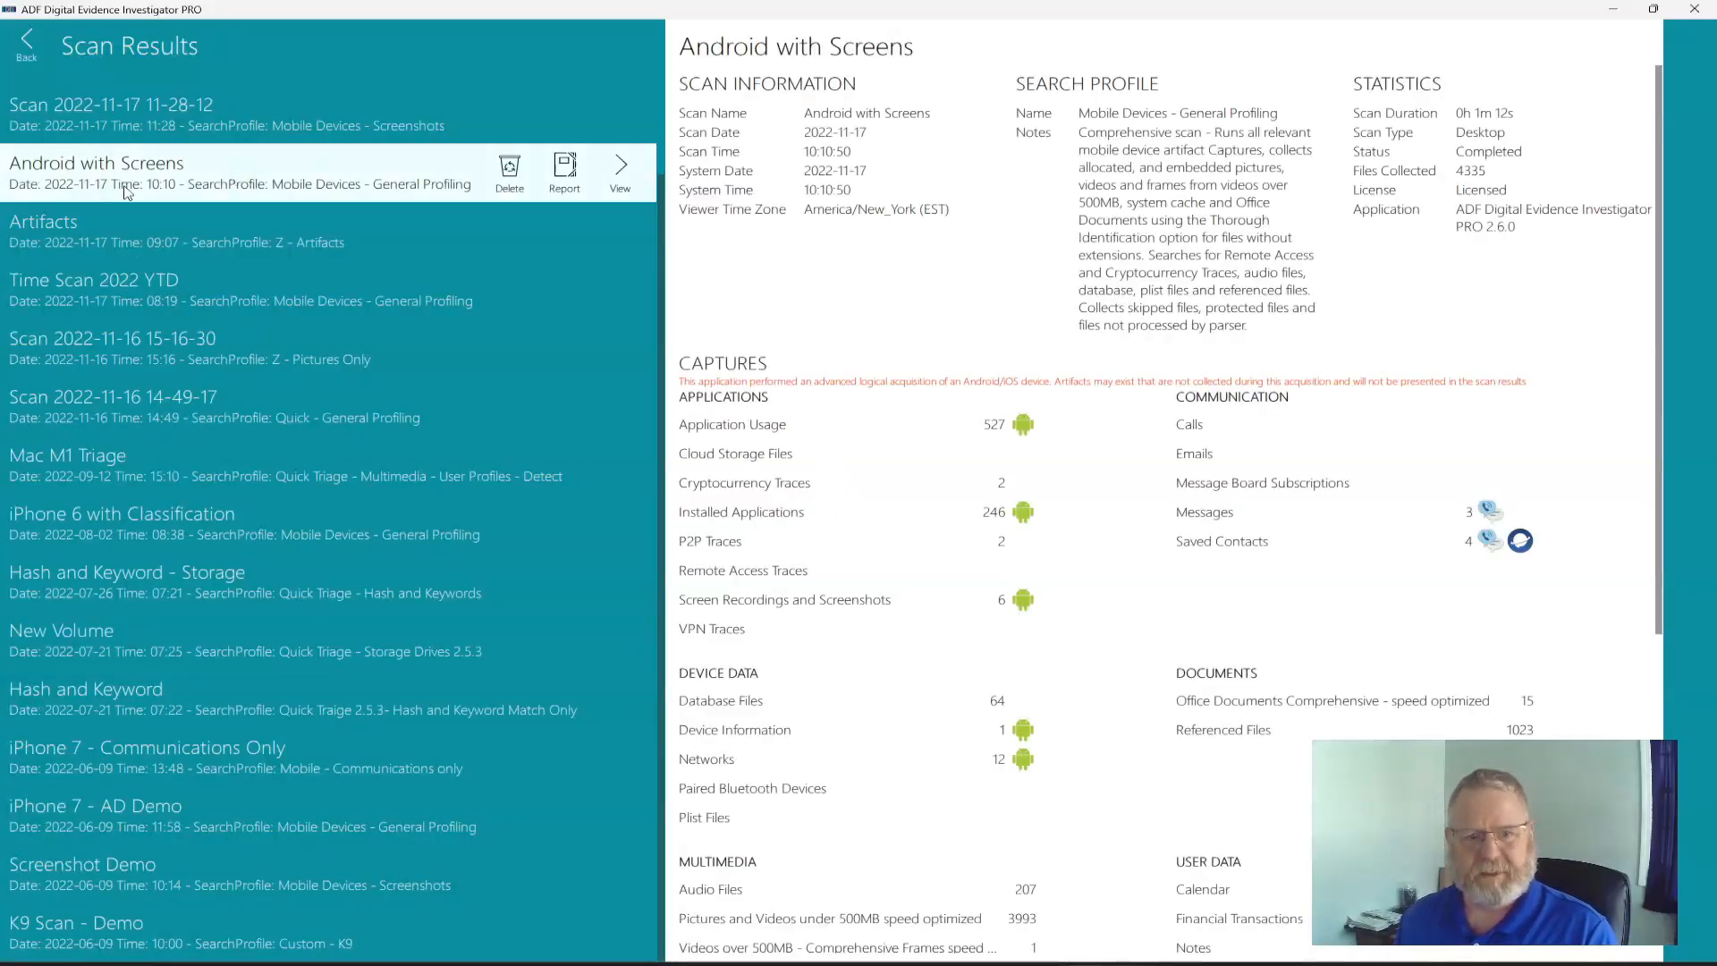
Step: Open the "Android with Screens" scan results, look over the summary and open the Screen Recordings and Screenshots capture
{"action": "left_click", "coordinate": [622, 170]}
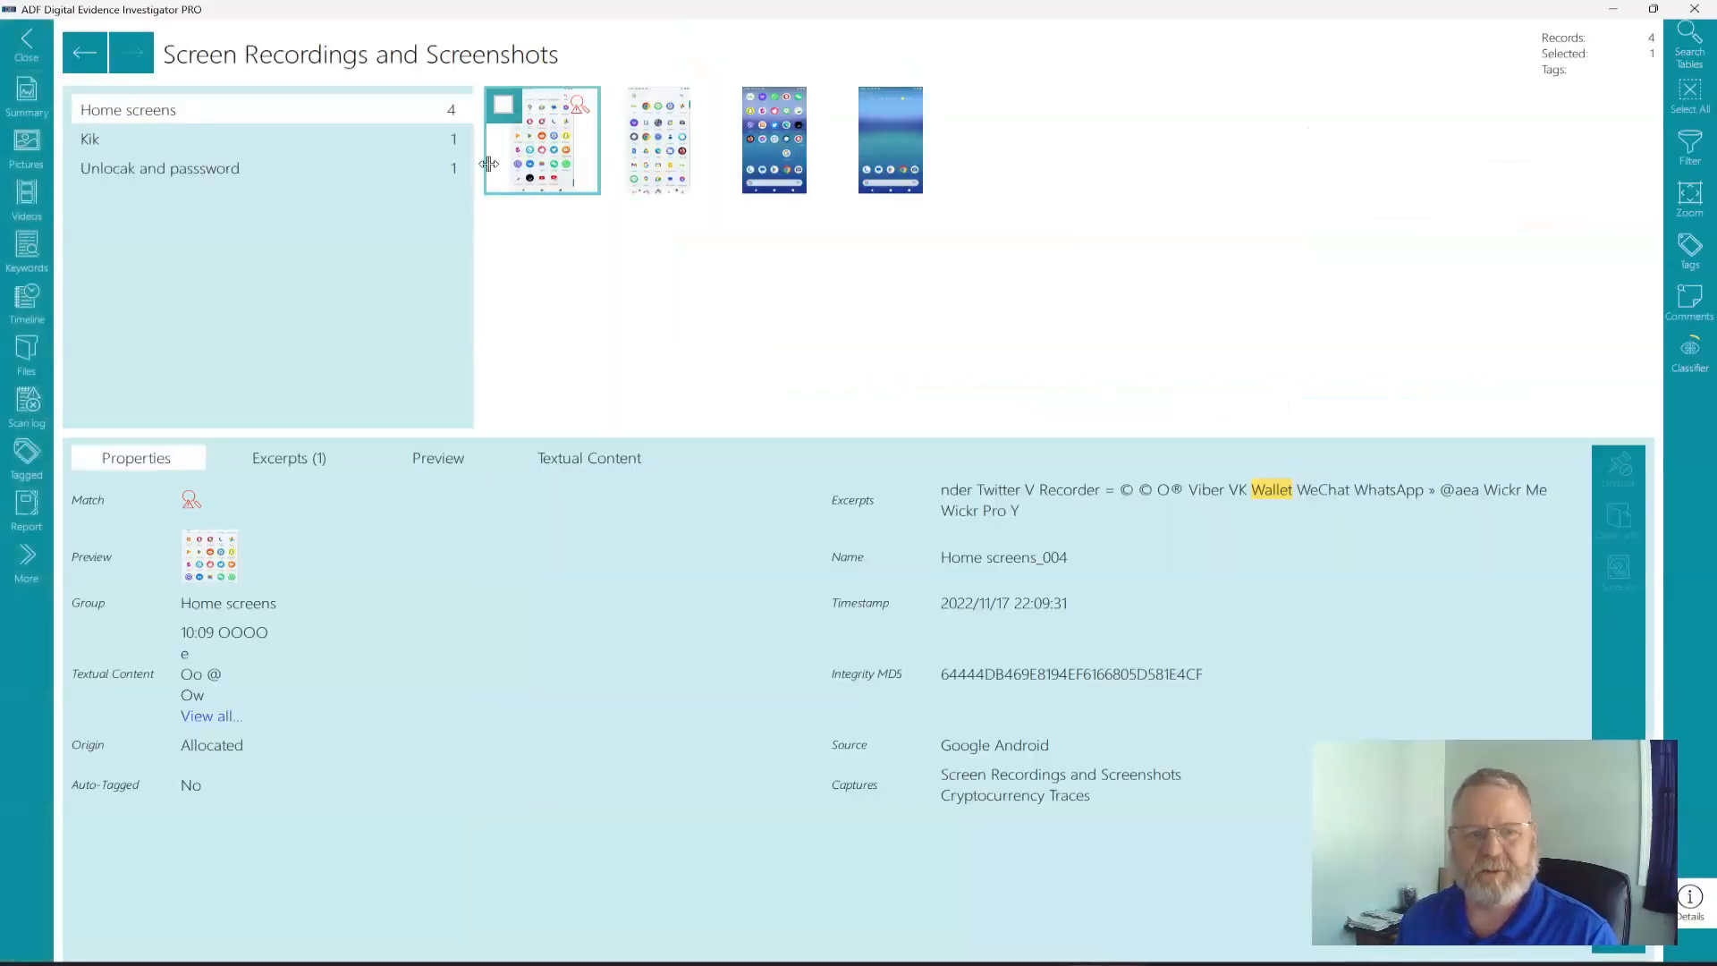
{"action": "left_click", "coordinate": [36, 103]}
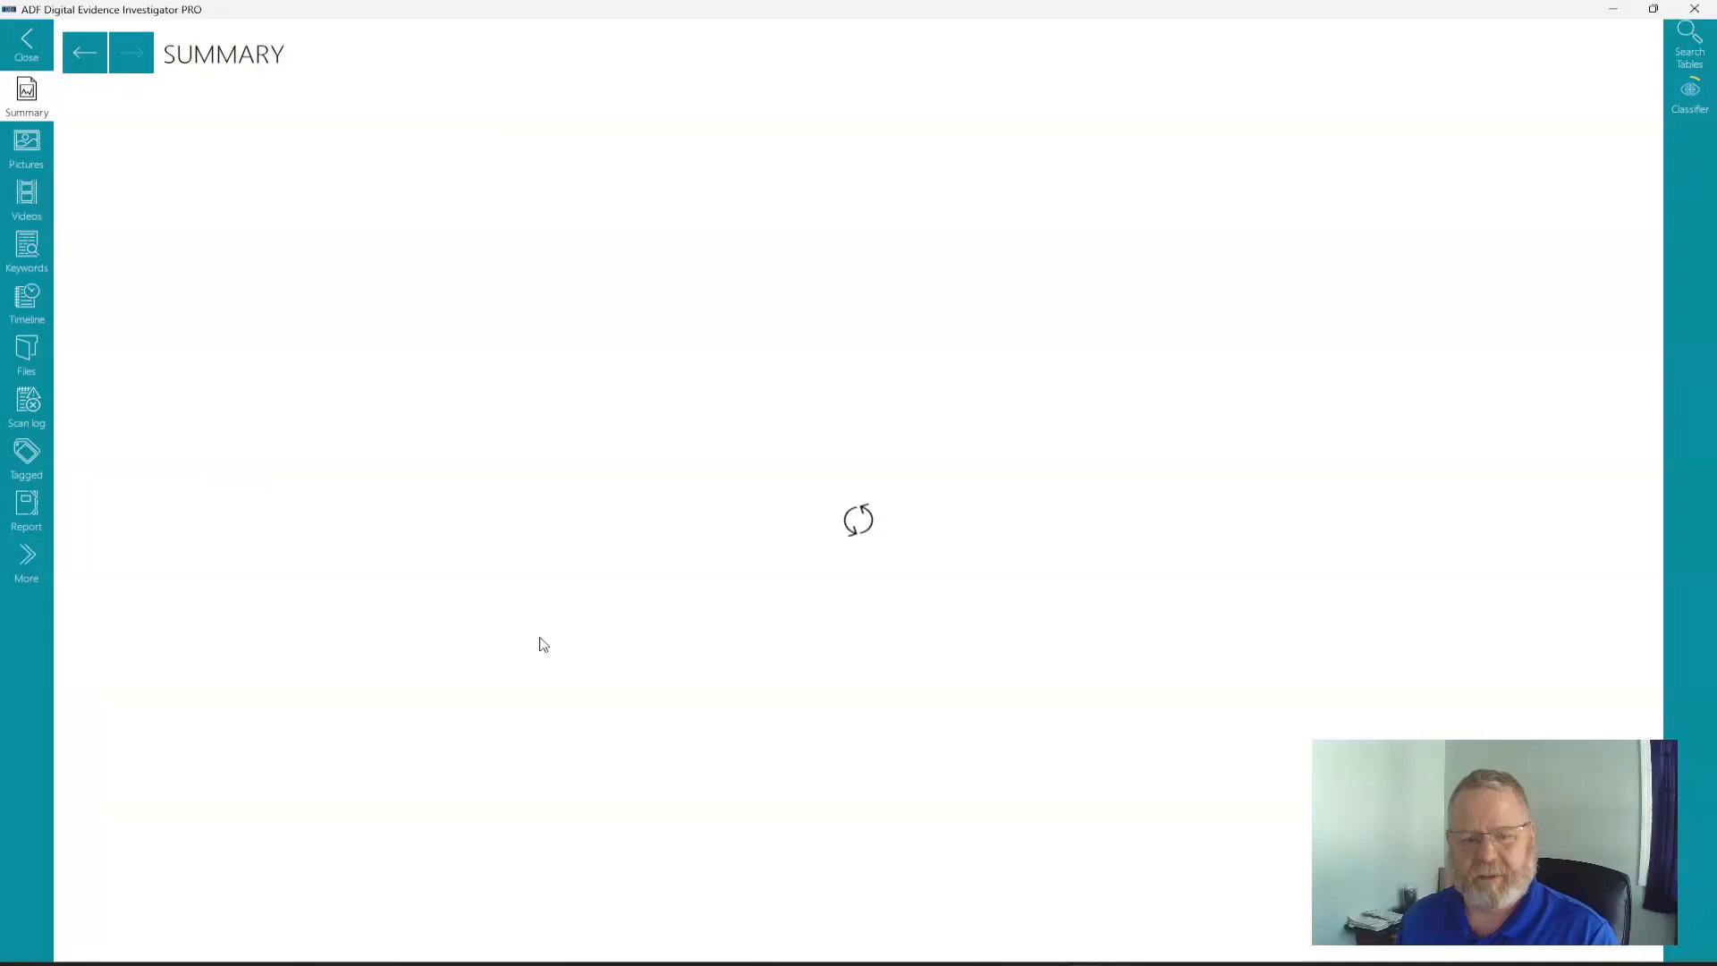
{"action": "scroll", "coordinate": [313, 702], "scroll_direction": "down", "scroll_amount": 1}
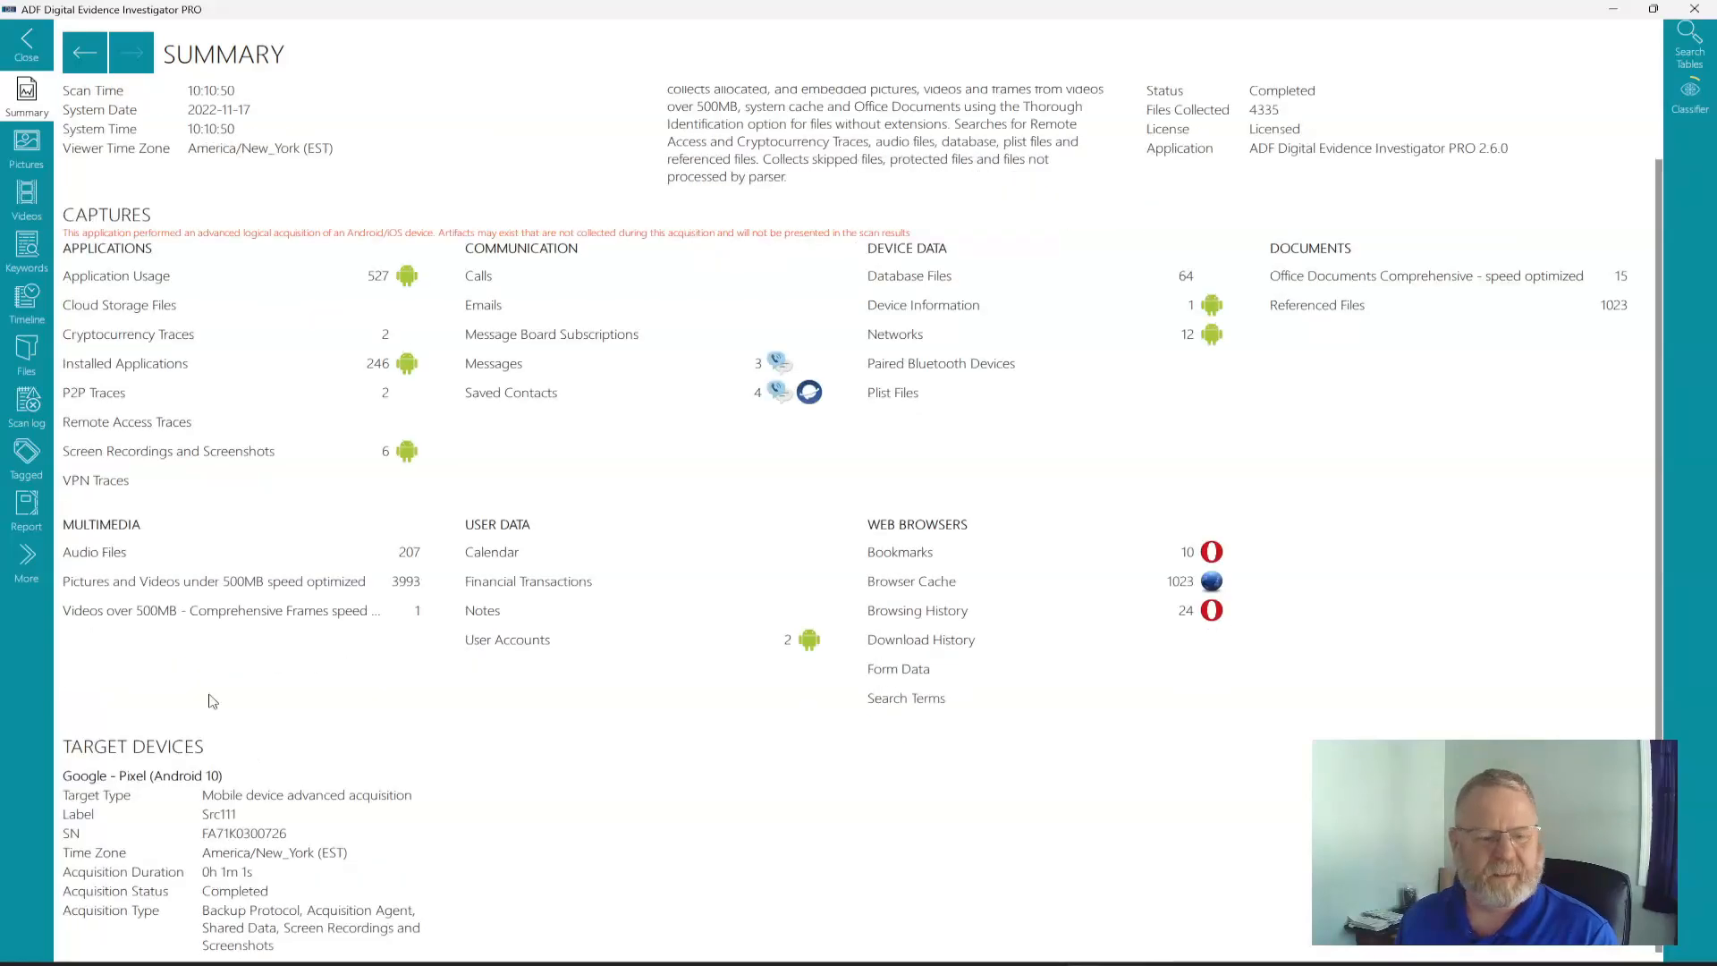
{"action": "scroll", "coordinate": [276, 807], "scroll_direction": "up", "scroll_amount": 1}
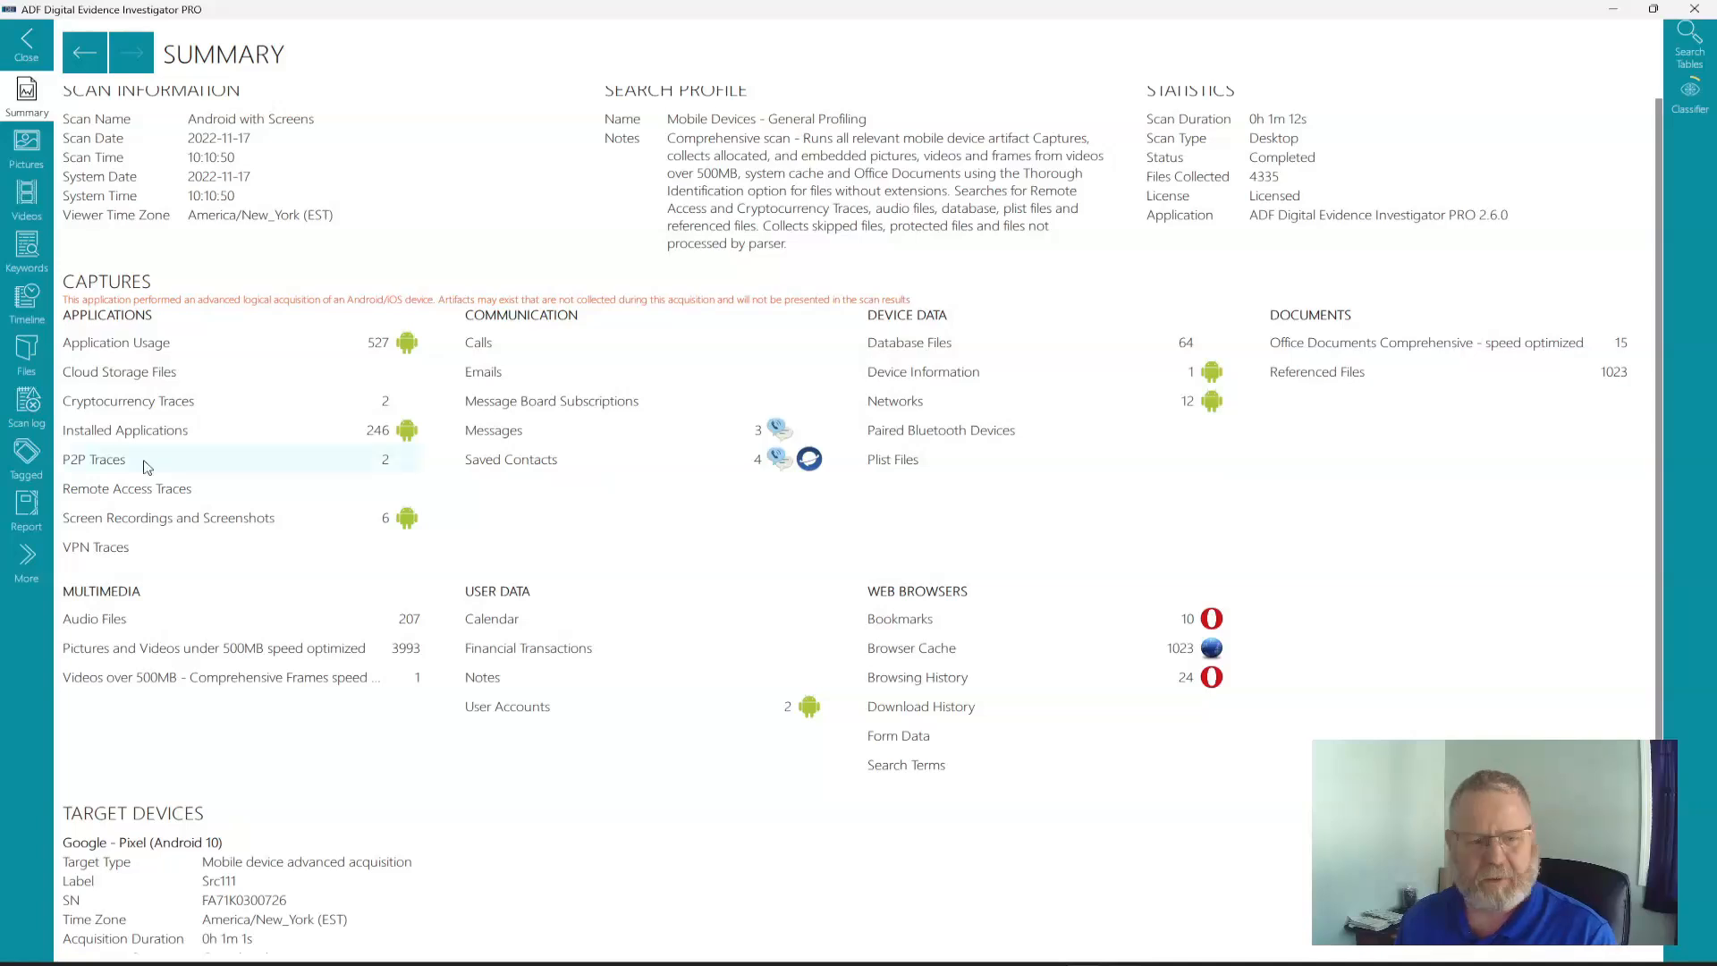
{"action": "left_click", "coordinate": [156, 524]}
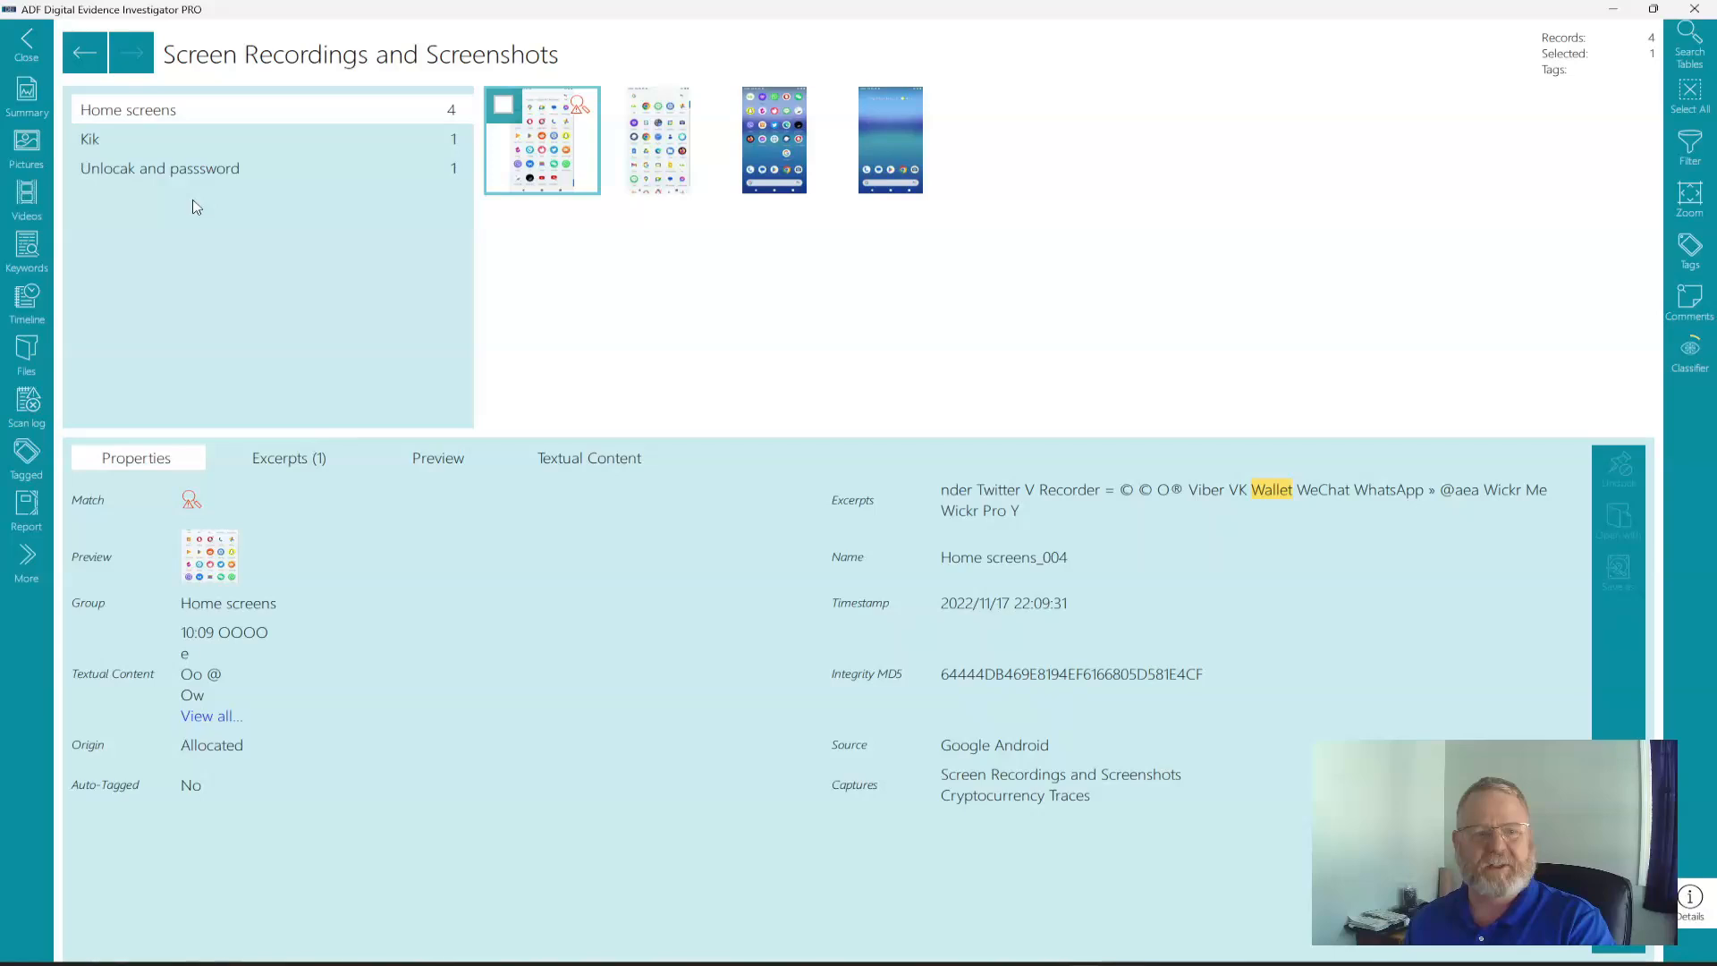
Step: Review the frames, preview and textual content of the "Unlocak and passsword" recording, and close the scan after checking the Kik group
{"action": "left_click", "coordinate": [304, 169]}
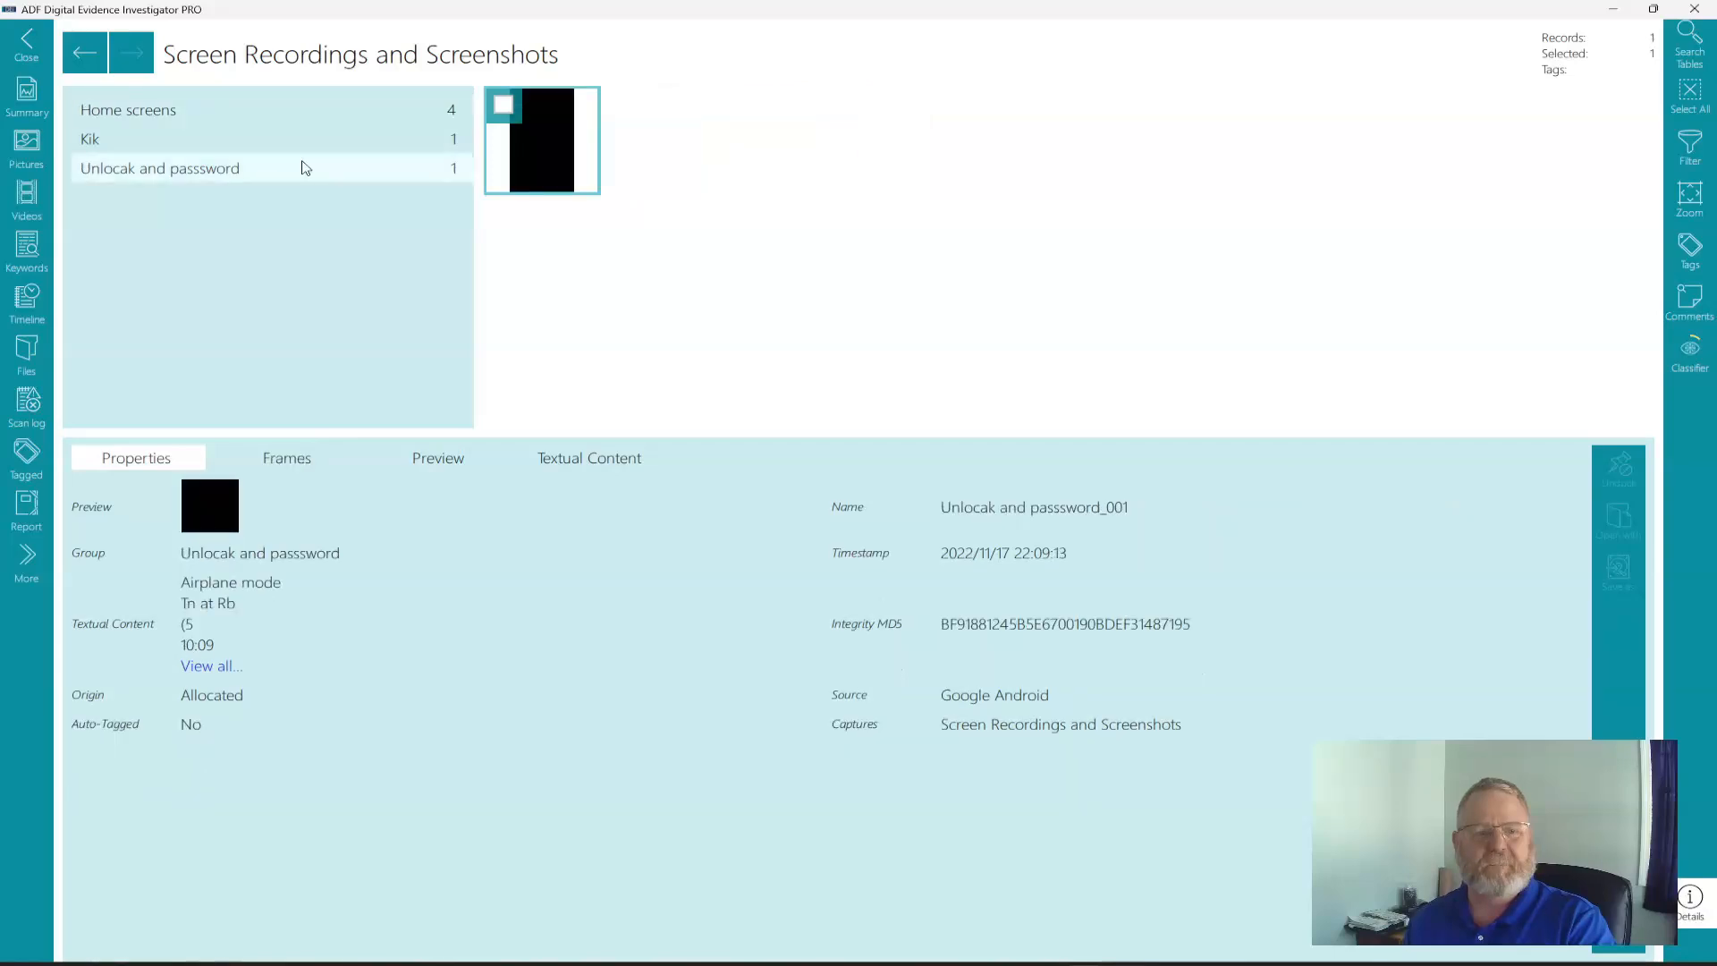
{"action": "left_click", "coordinate": [287, 459]}
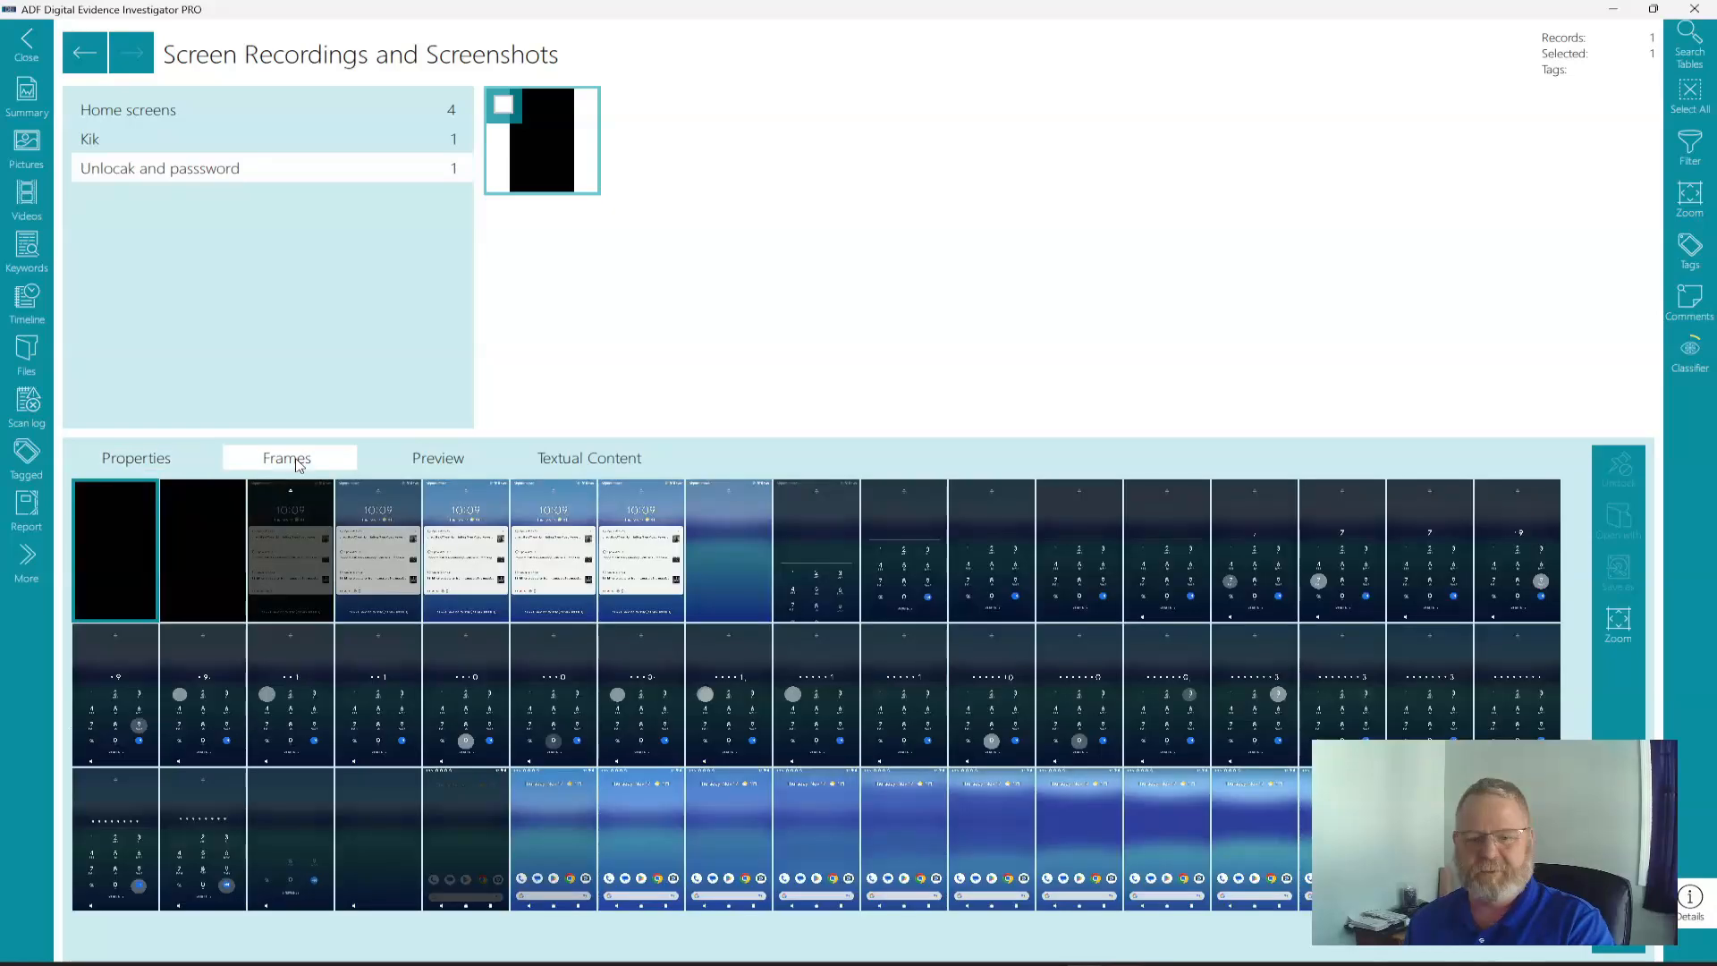
{"action": "left_click", "coordinate": [428, 459]}
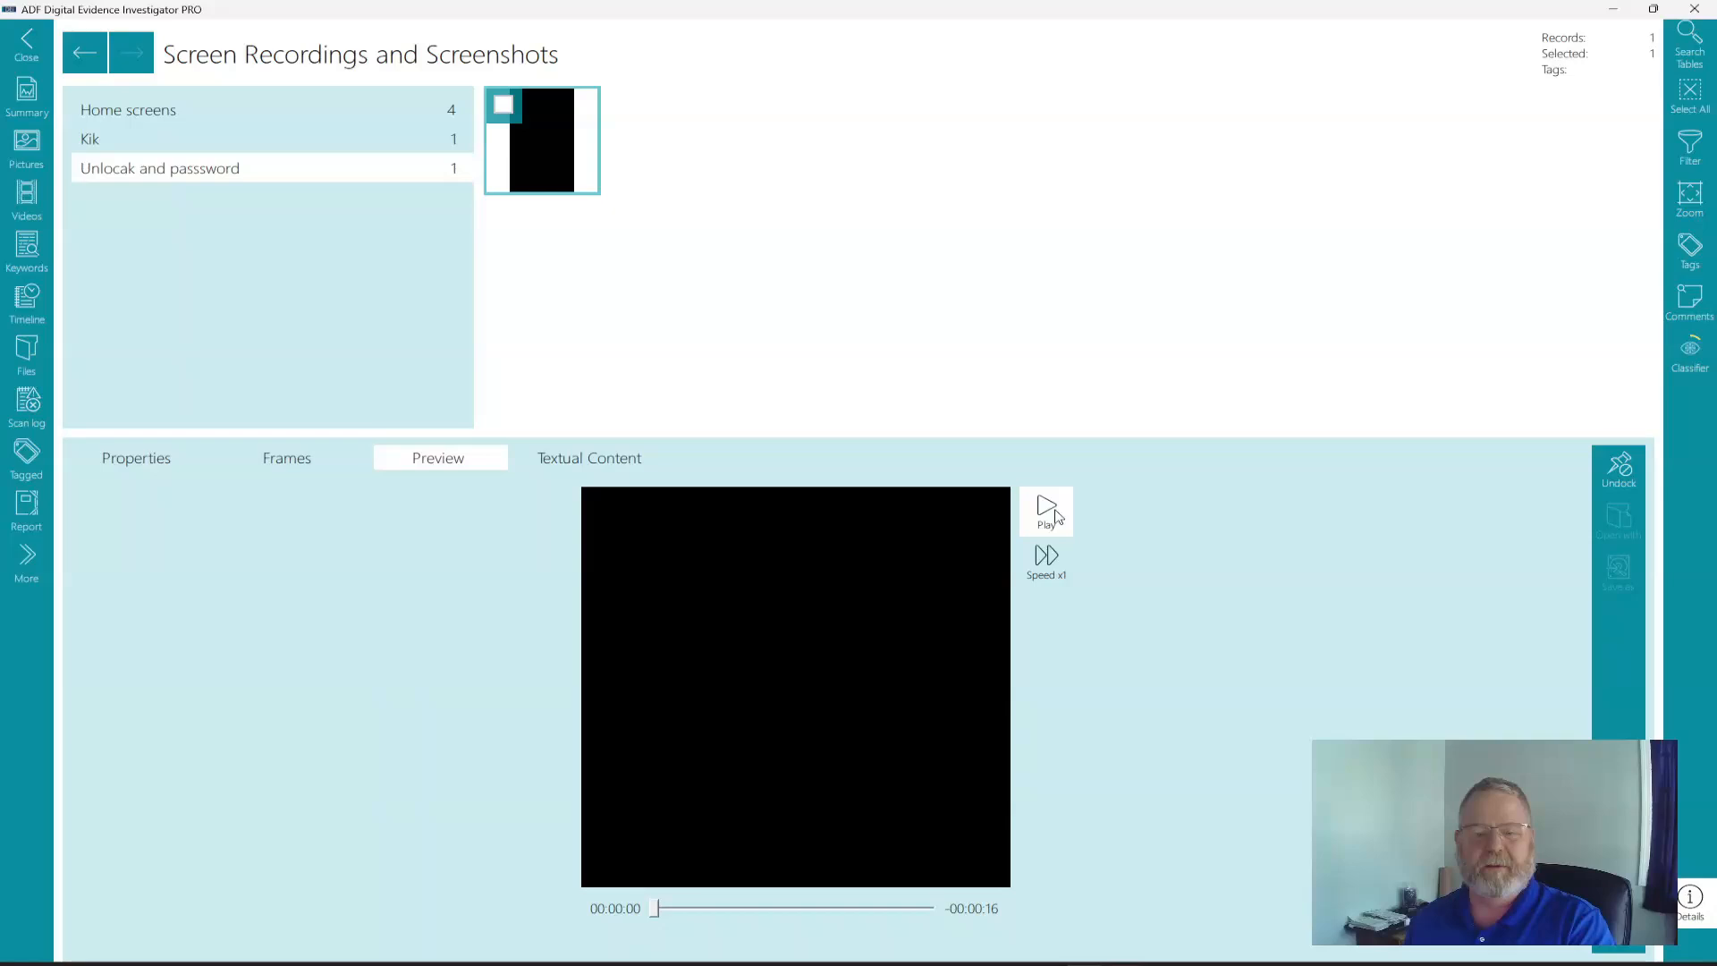
{"action": "left_click", "coordinate": [589, 457]}
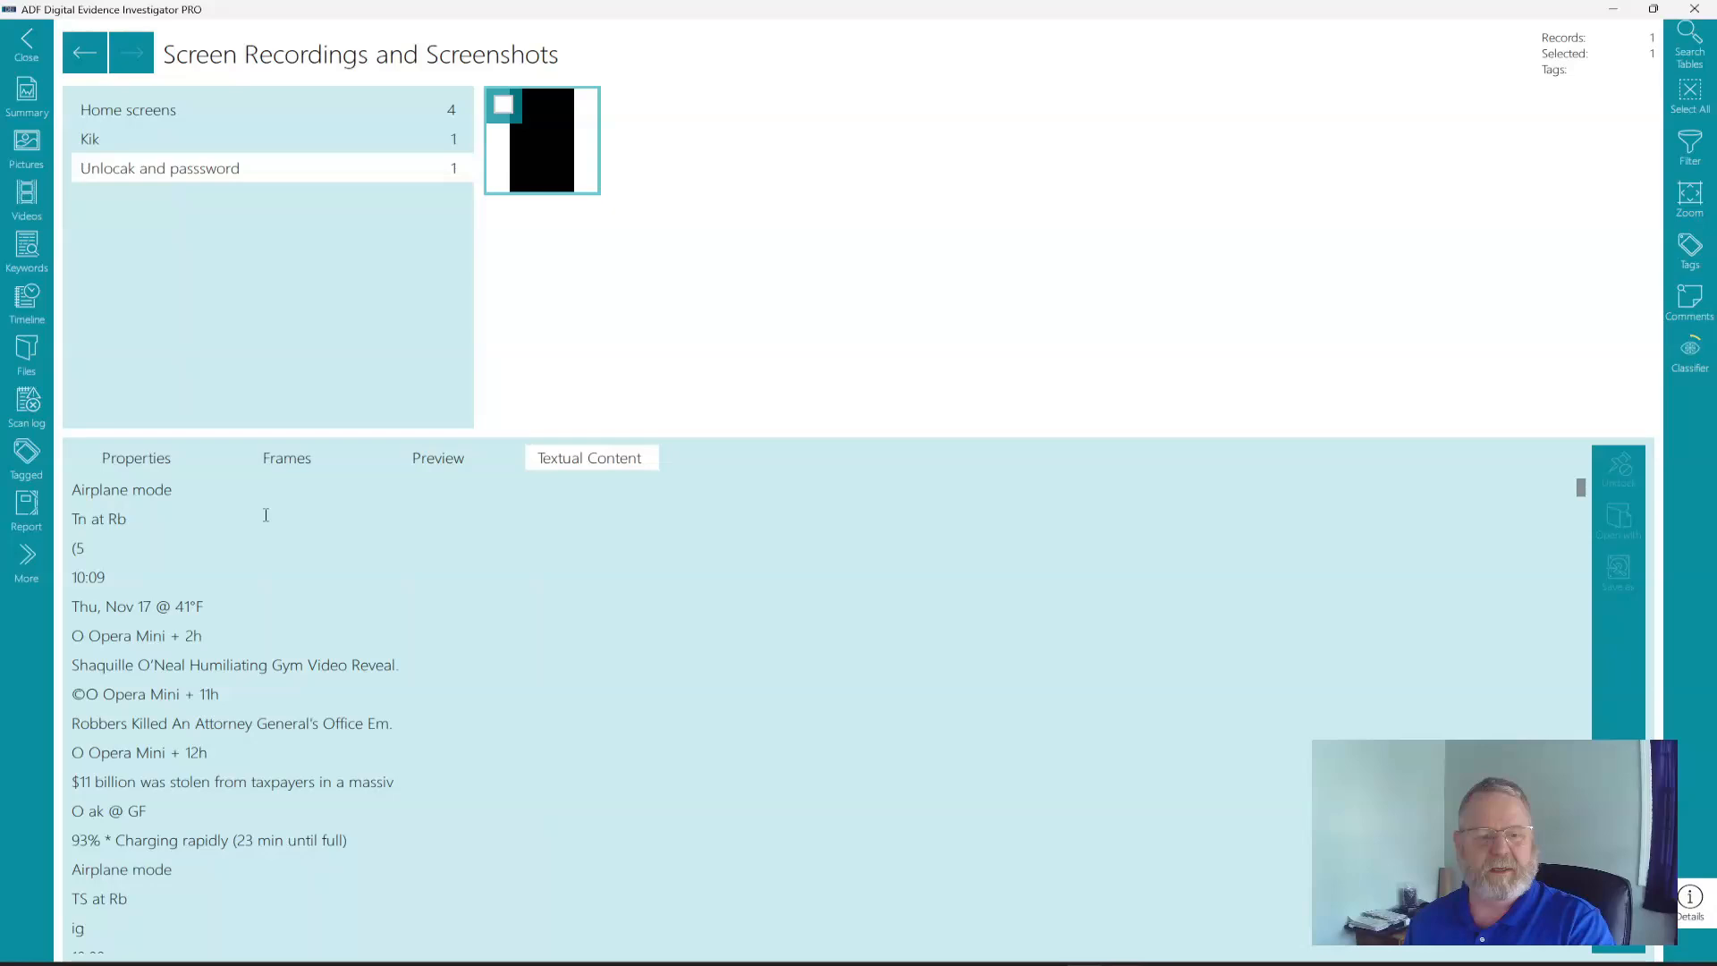
{"action": "left_click", "coordinate": [158, 459]}
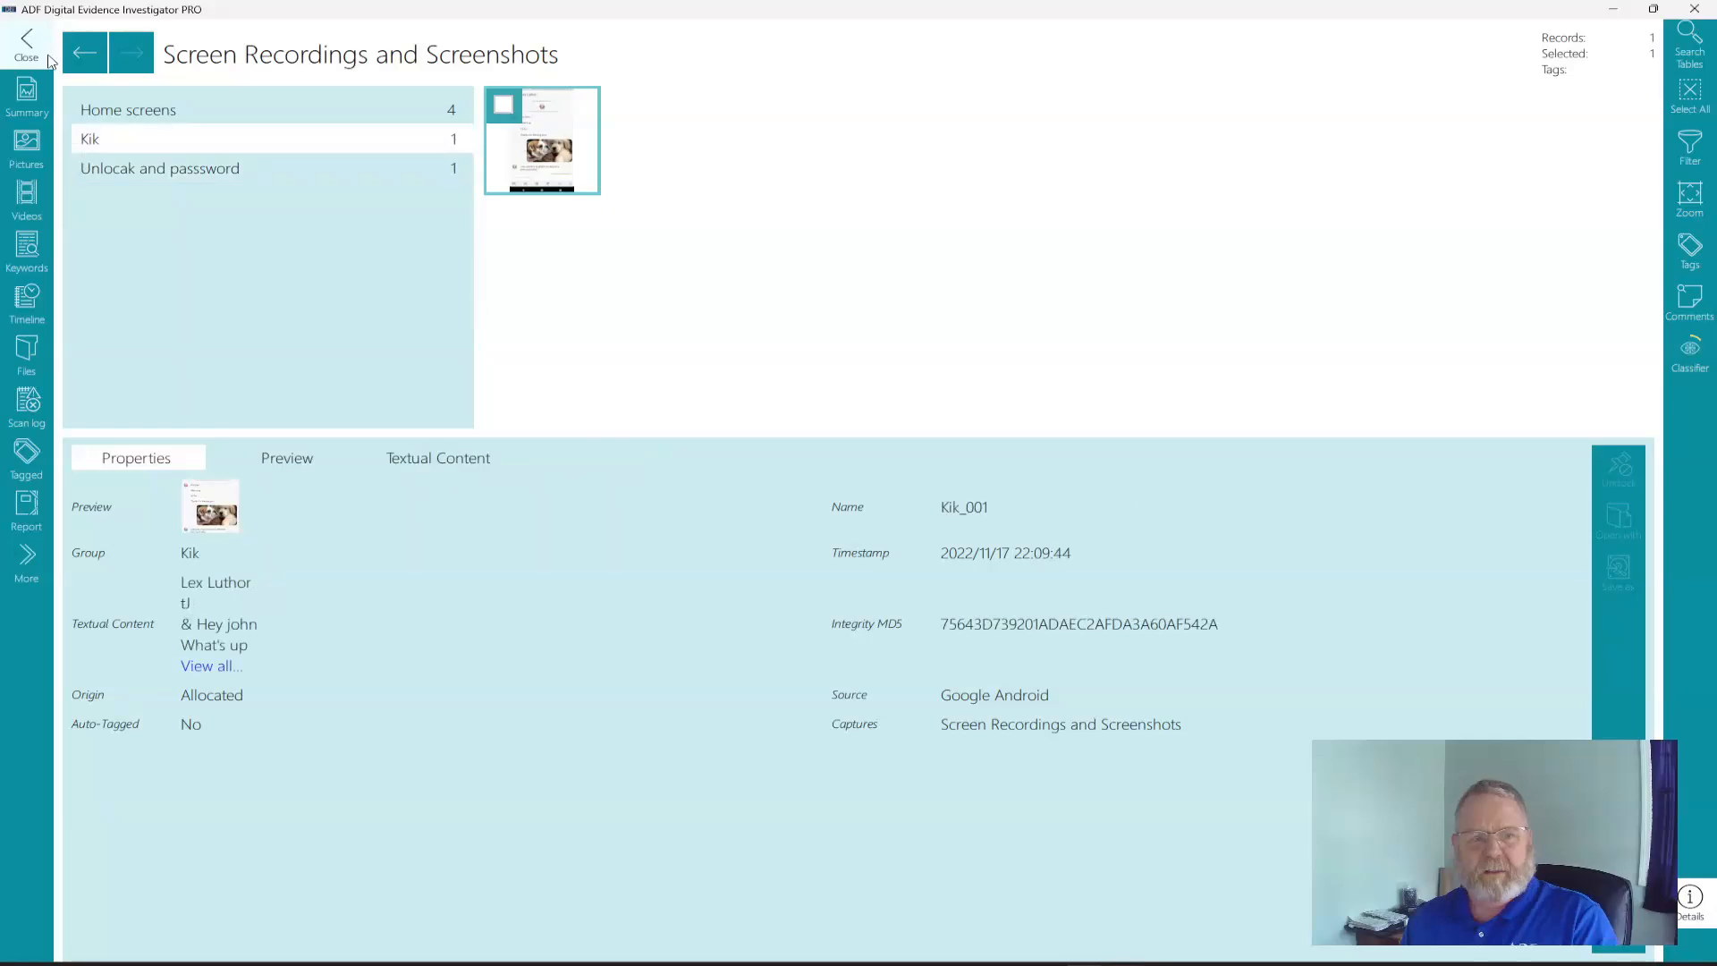
{"action": "left_click", "coordinate": [46, 59]}
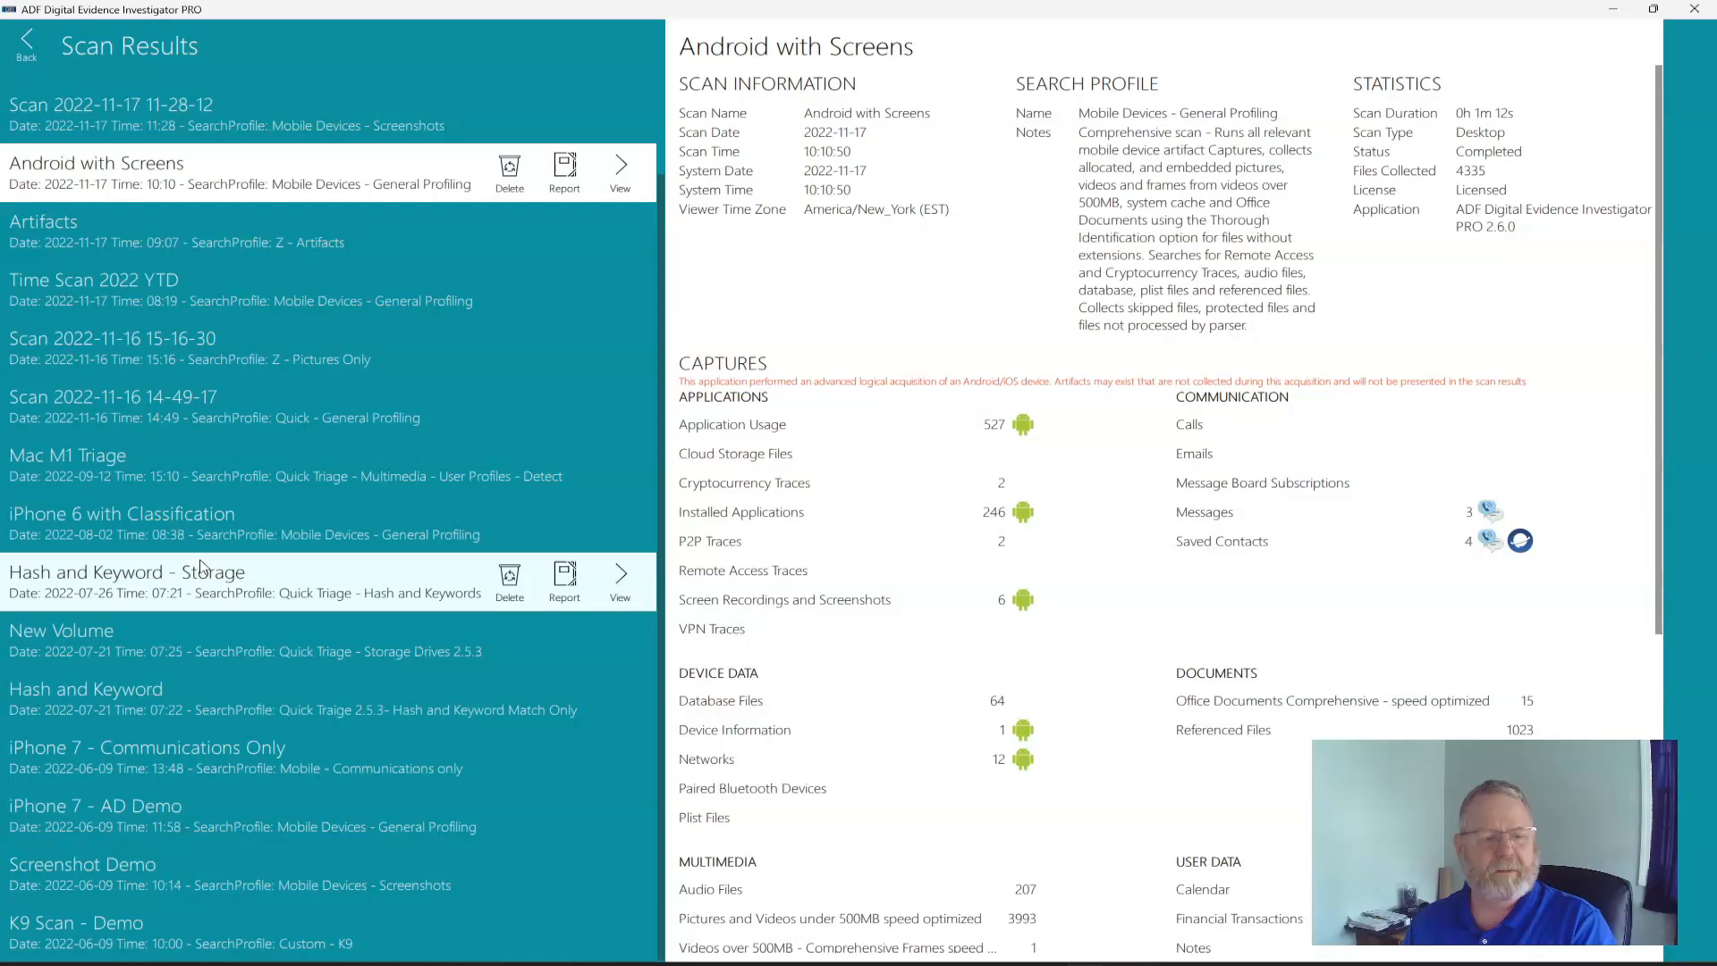
Step: In the newest screenshots scan, play the Default Group recording, check its properties and review the Kik and Wickr groups
{"action": "scroll", "coordinate": [198, 128], "scroll_direction": "up", "scroll_amount": 2}
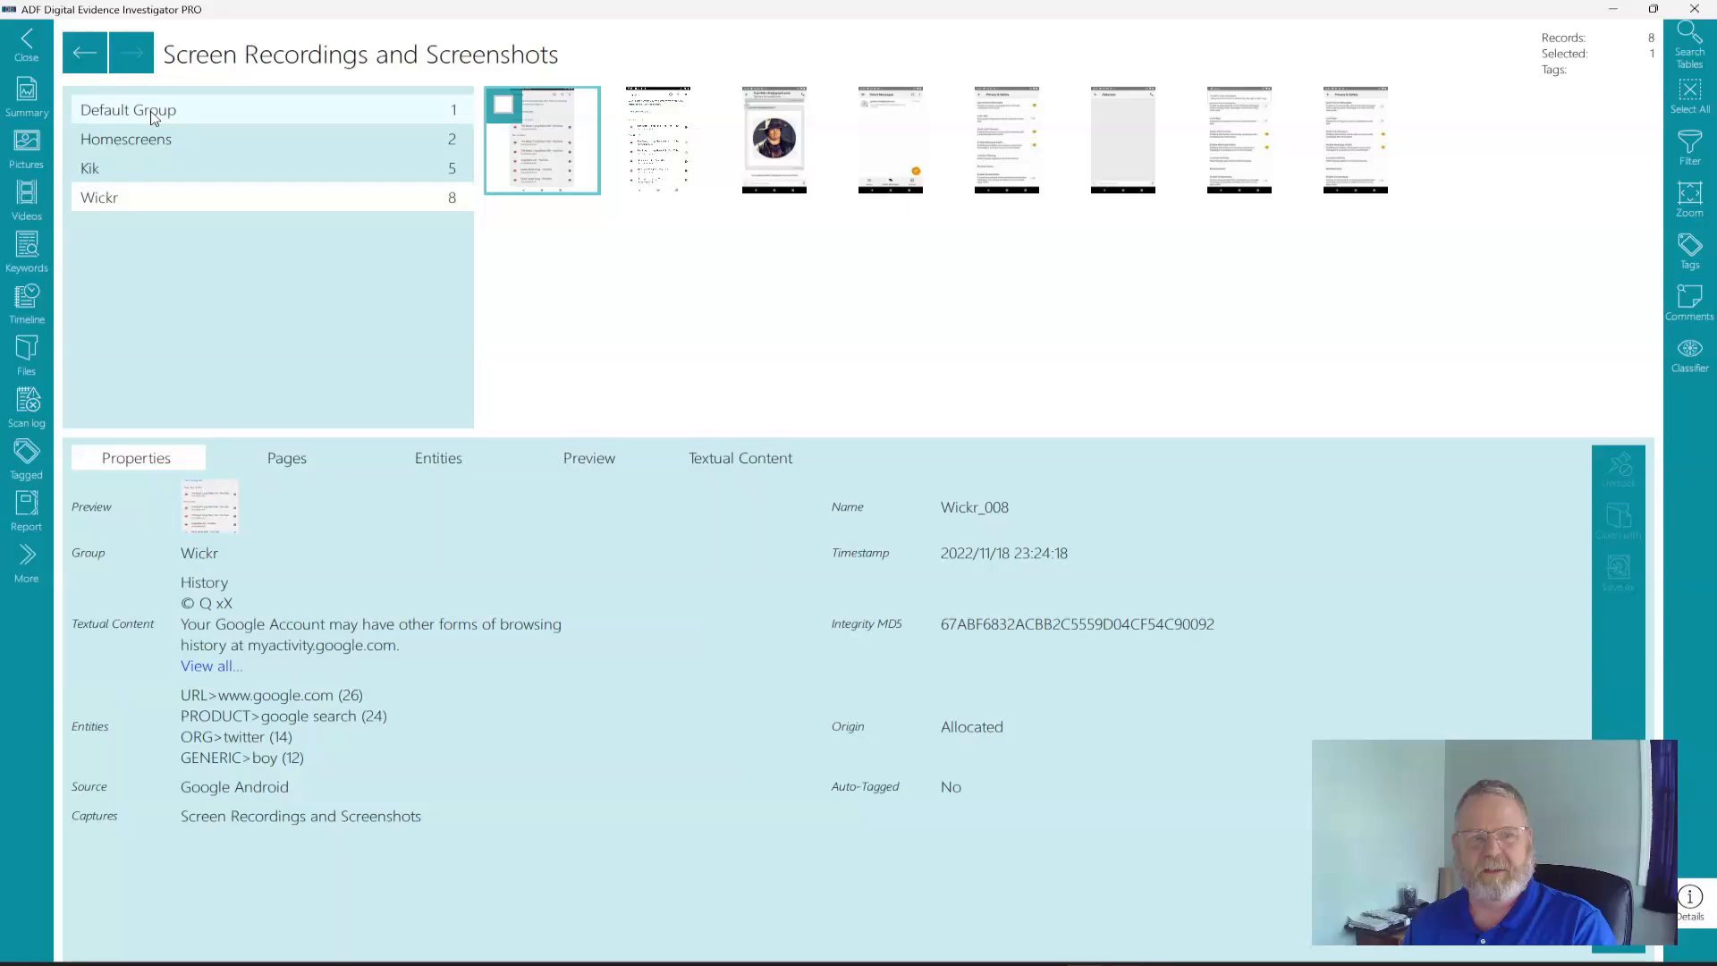
{"action": "left_click", "coordinate": [153, 117]}
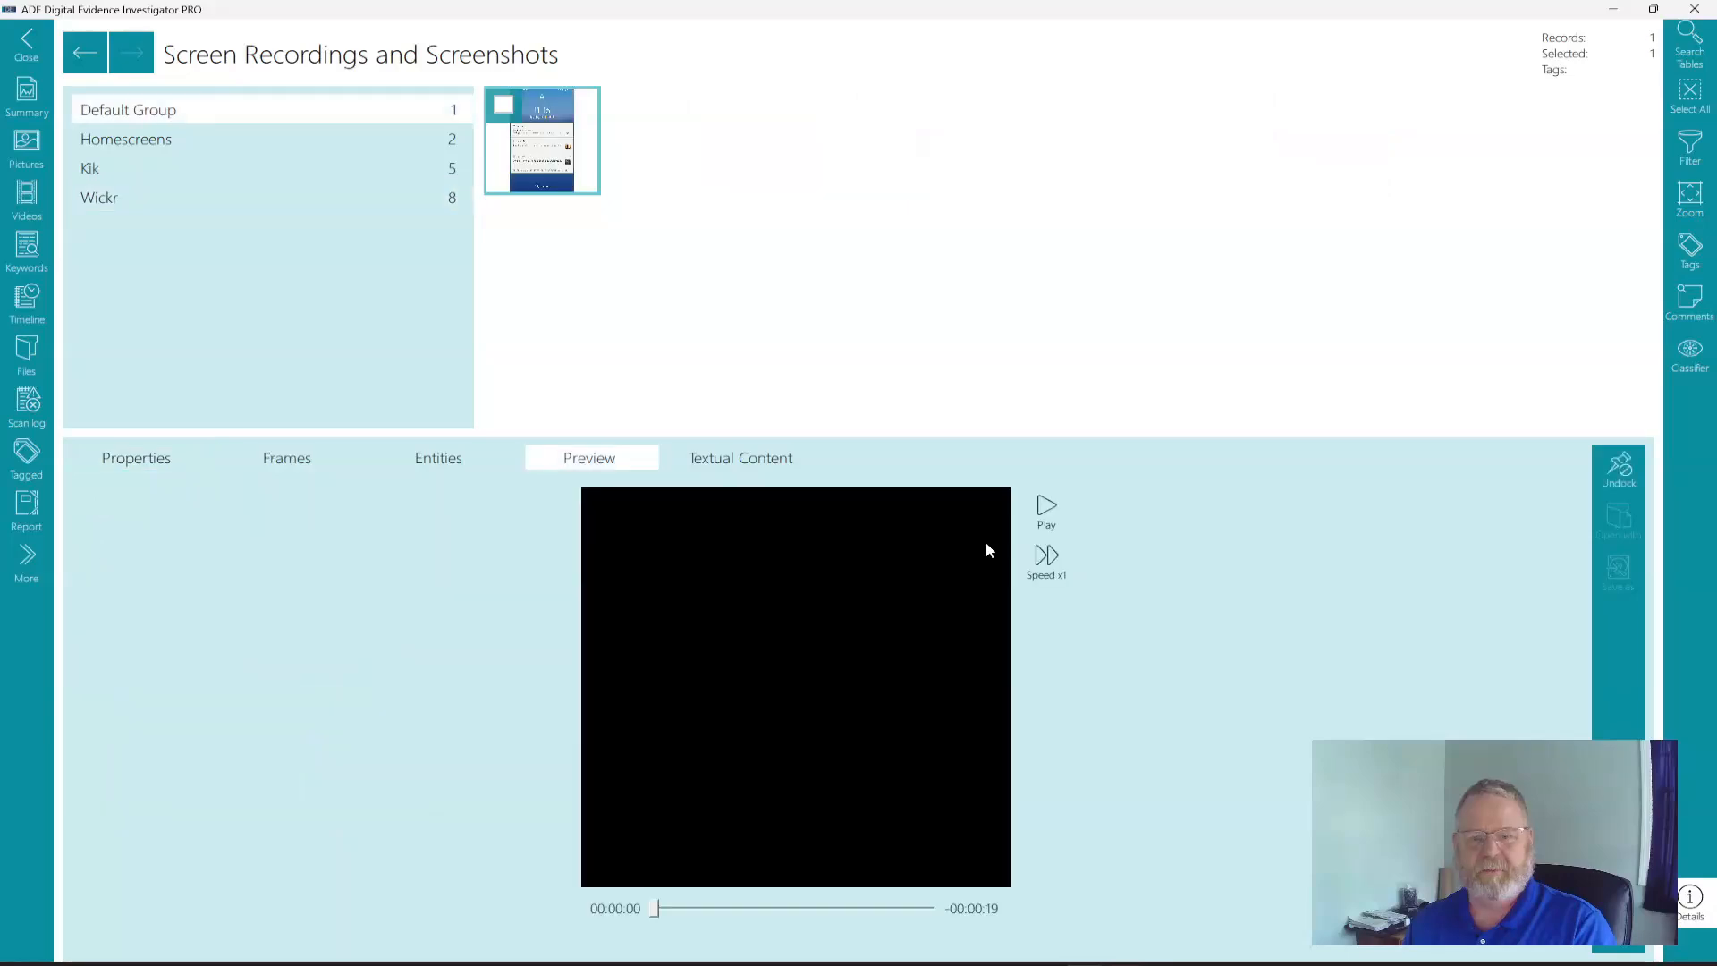
{"action": "left_click", "coordinate": [1053, 507]}
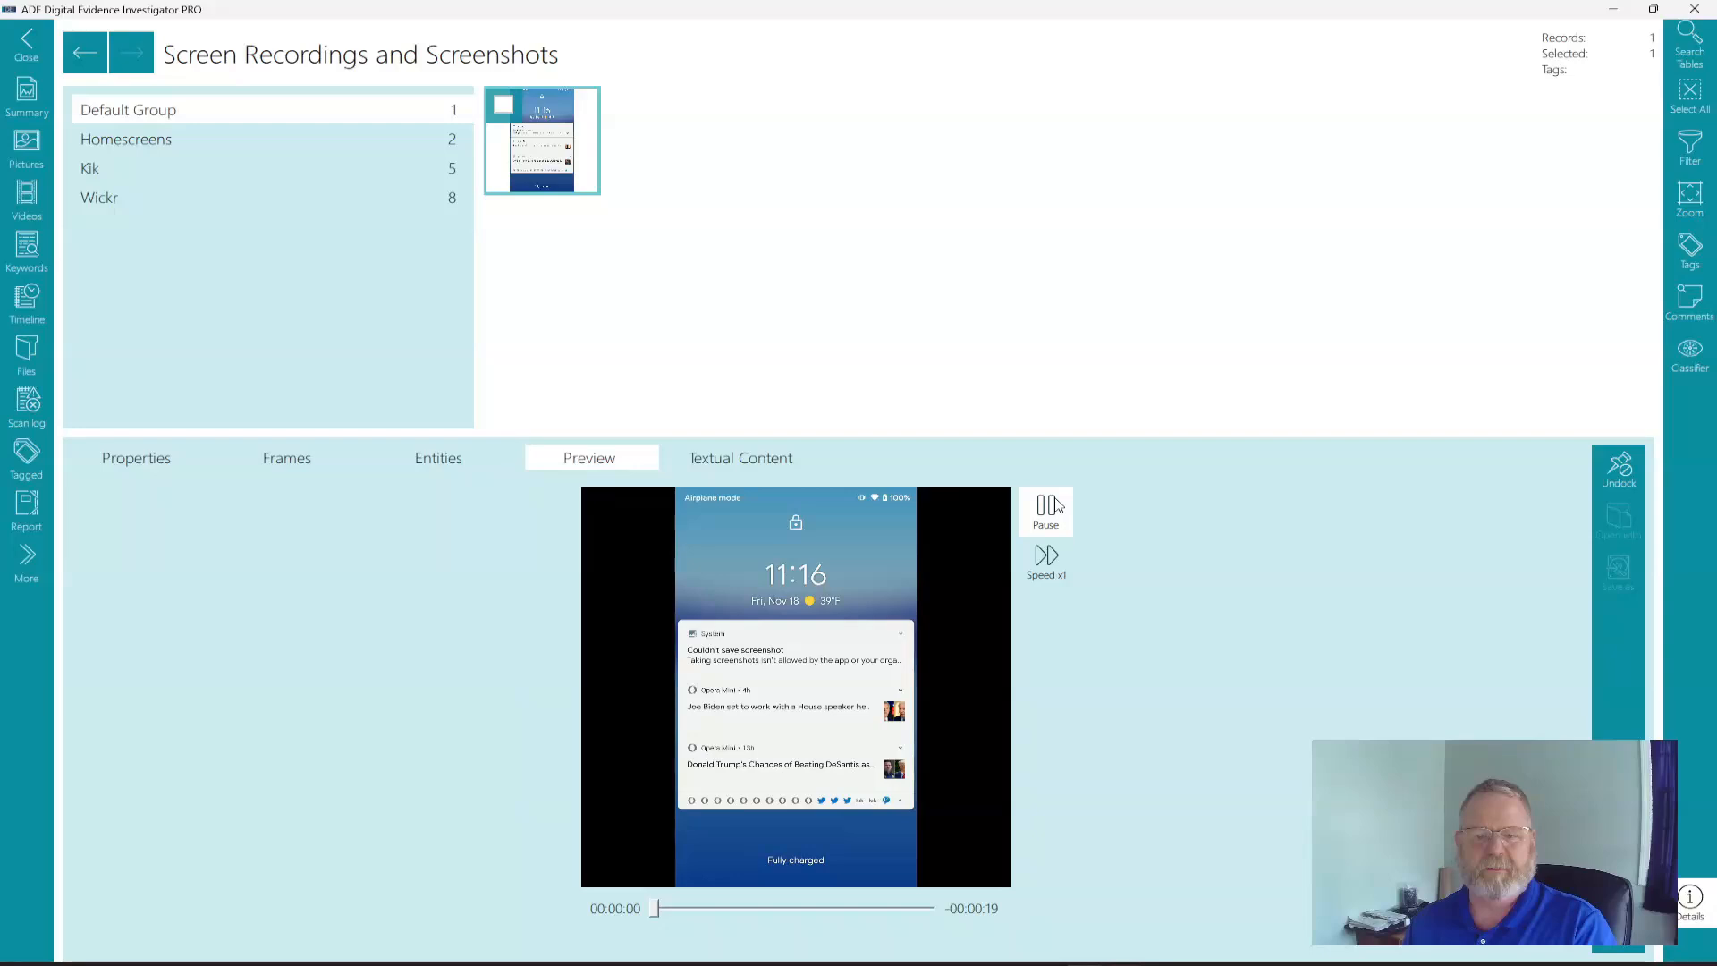
{"action": "left_click", "coordinate": [161, 458]}
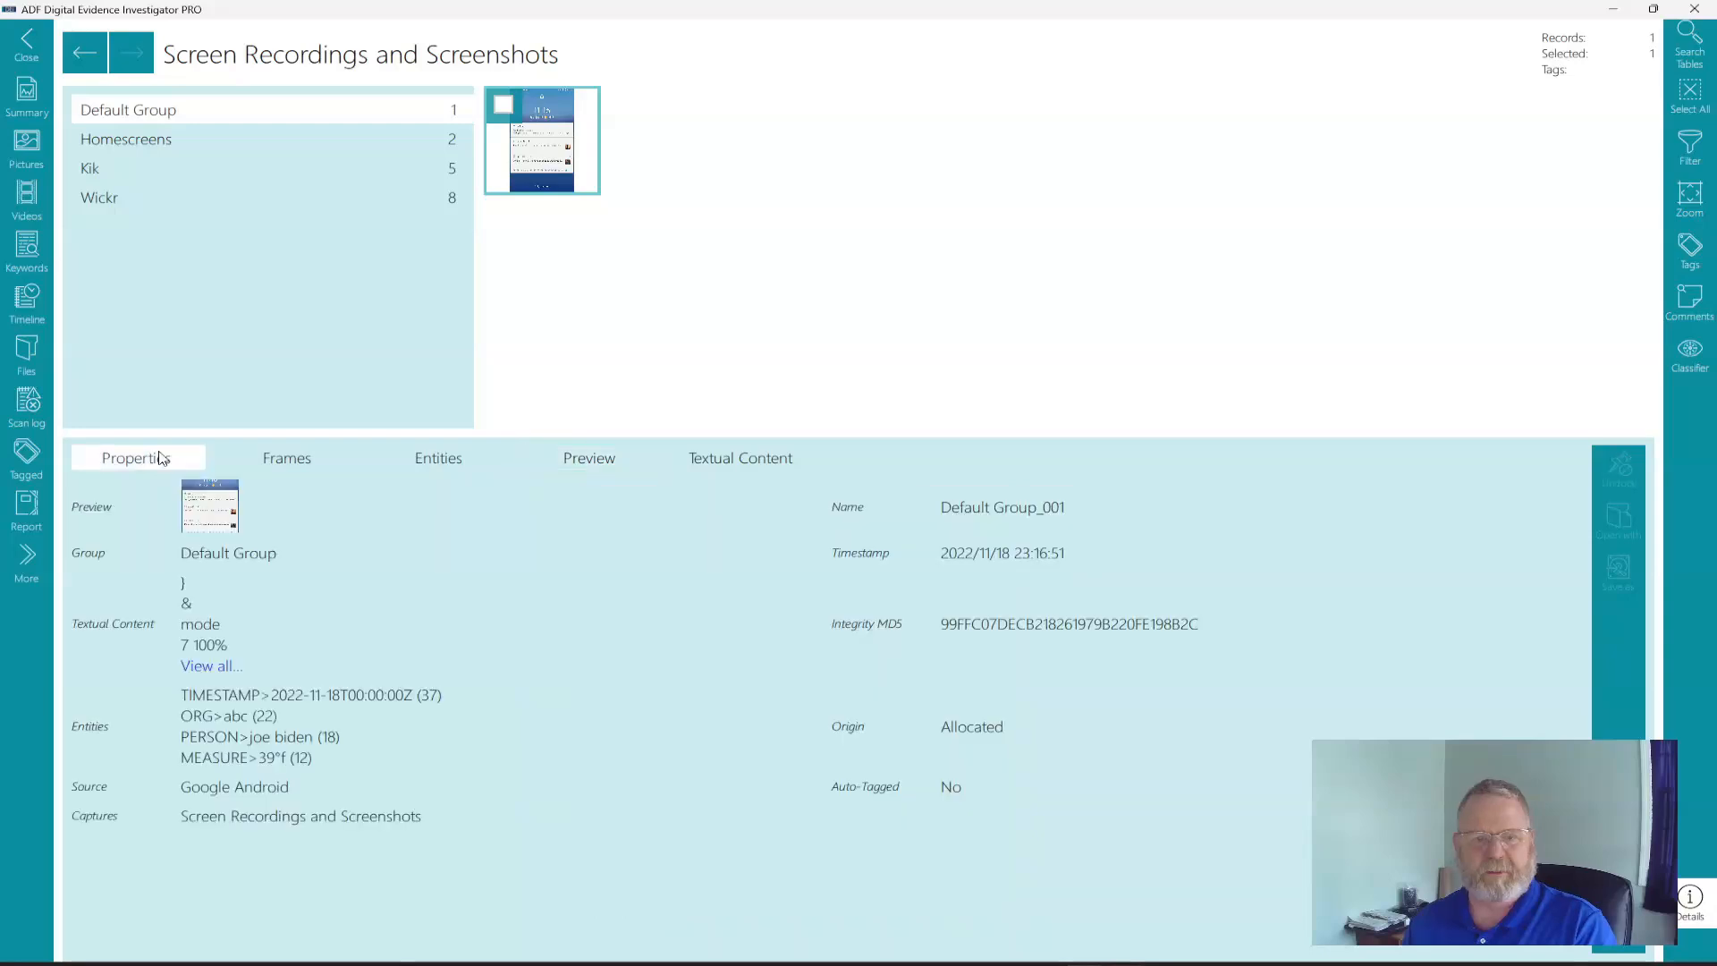
{"action": "left_click", "coordinate": [170, 169]}
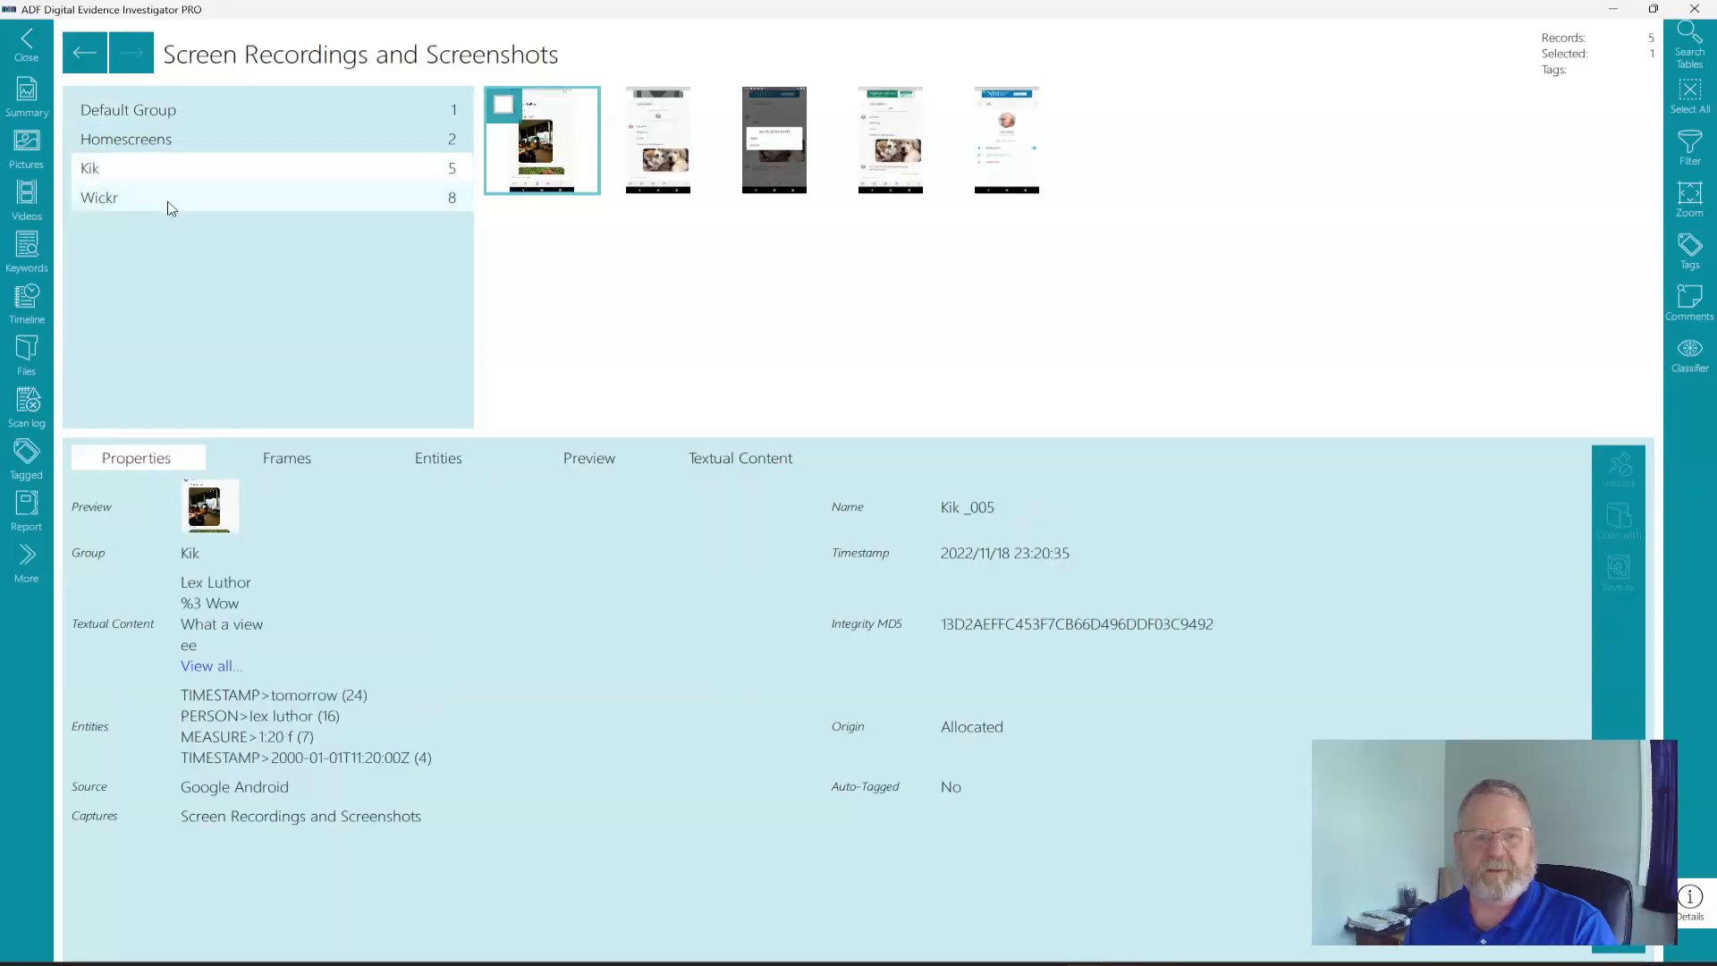
{"action": "left_click", "coordinate": [171, 199]}
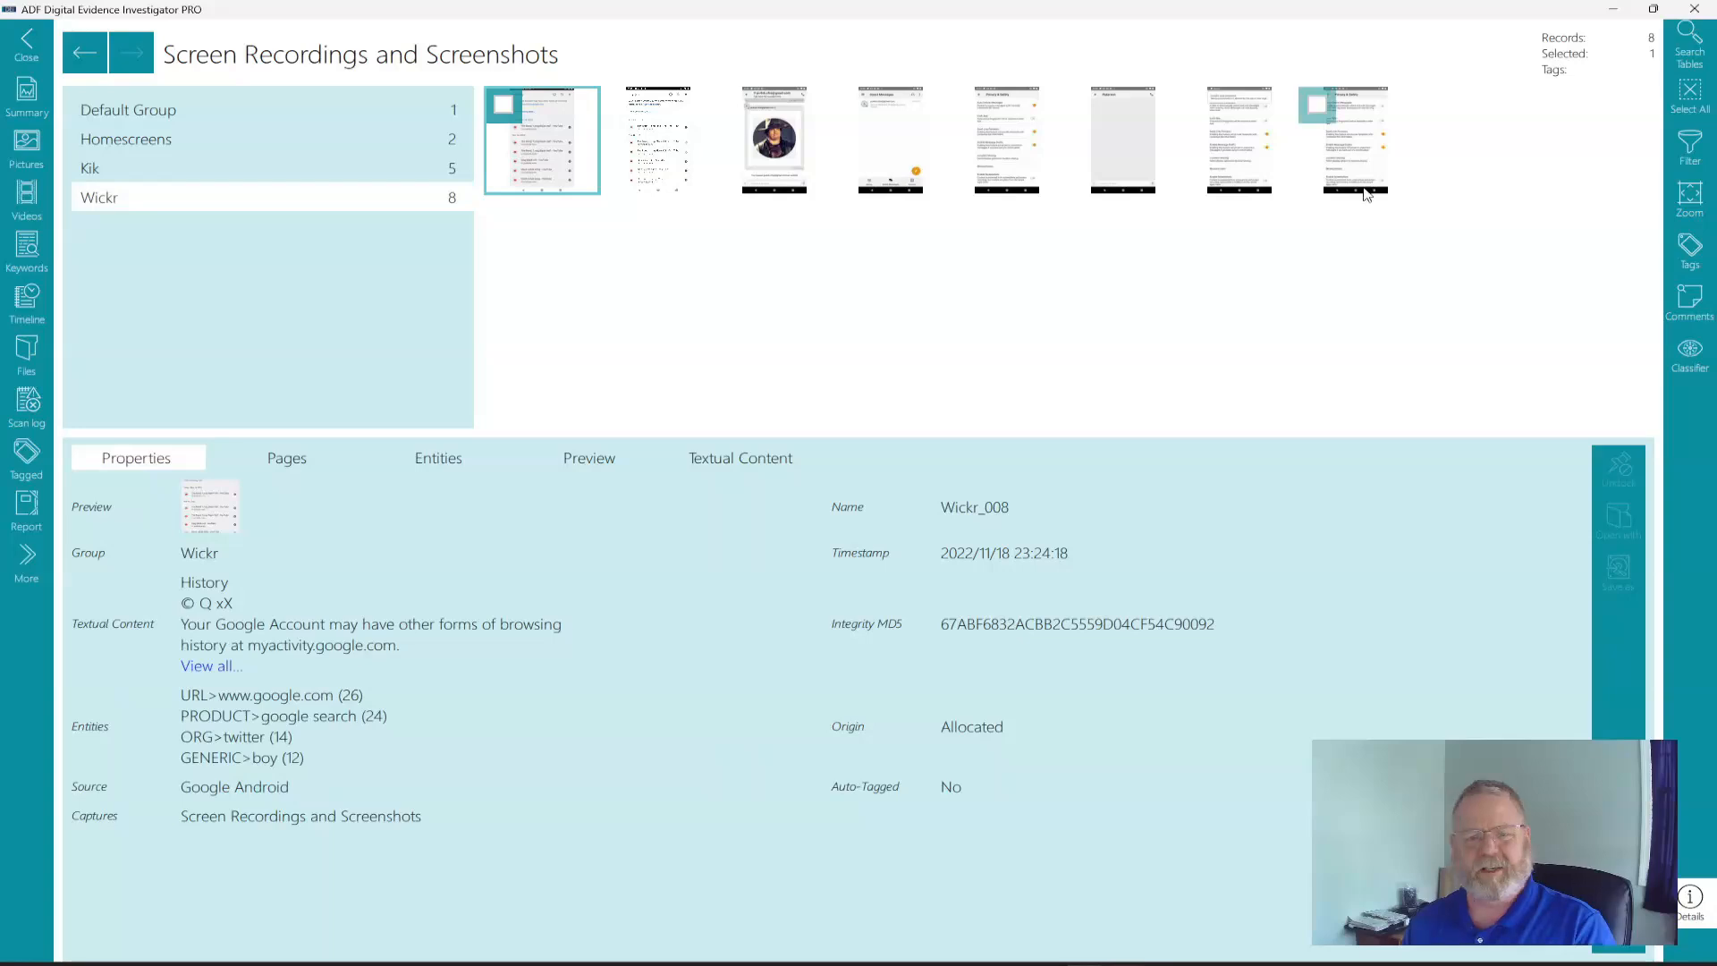
Step: Search the screen recordings and screenshots for the person's first name and go through the matches to the second one
{"action": "left_click", "coordinate": [1689, 56]}
{"action": "type", "text": "joh"}
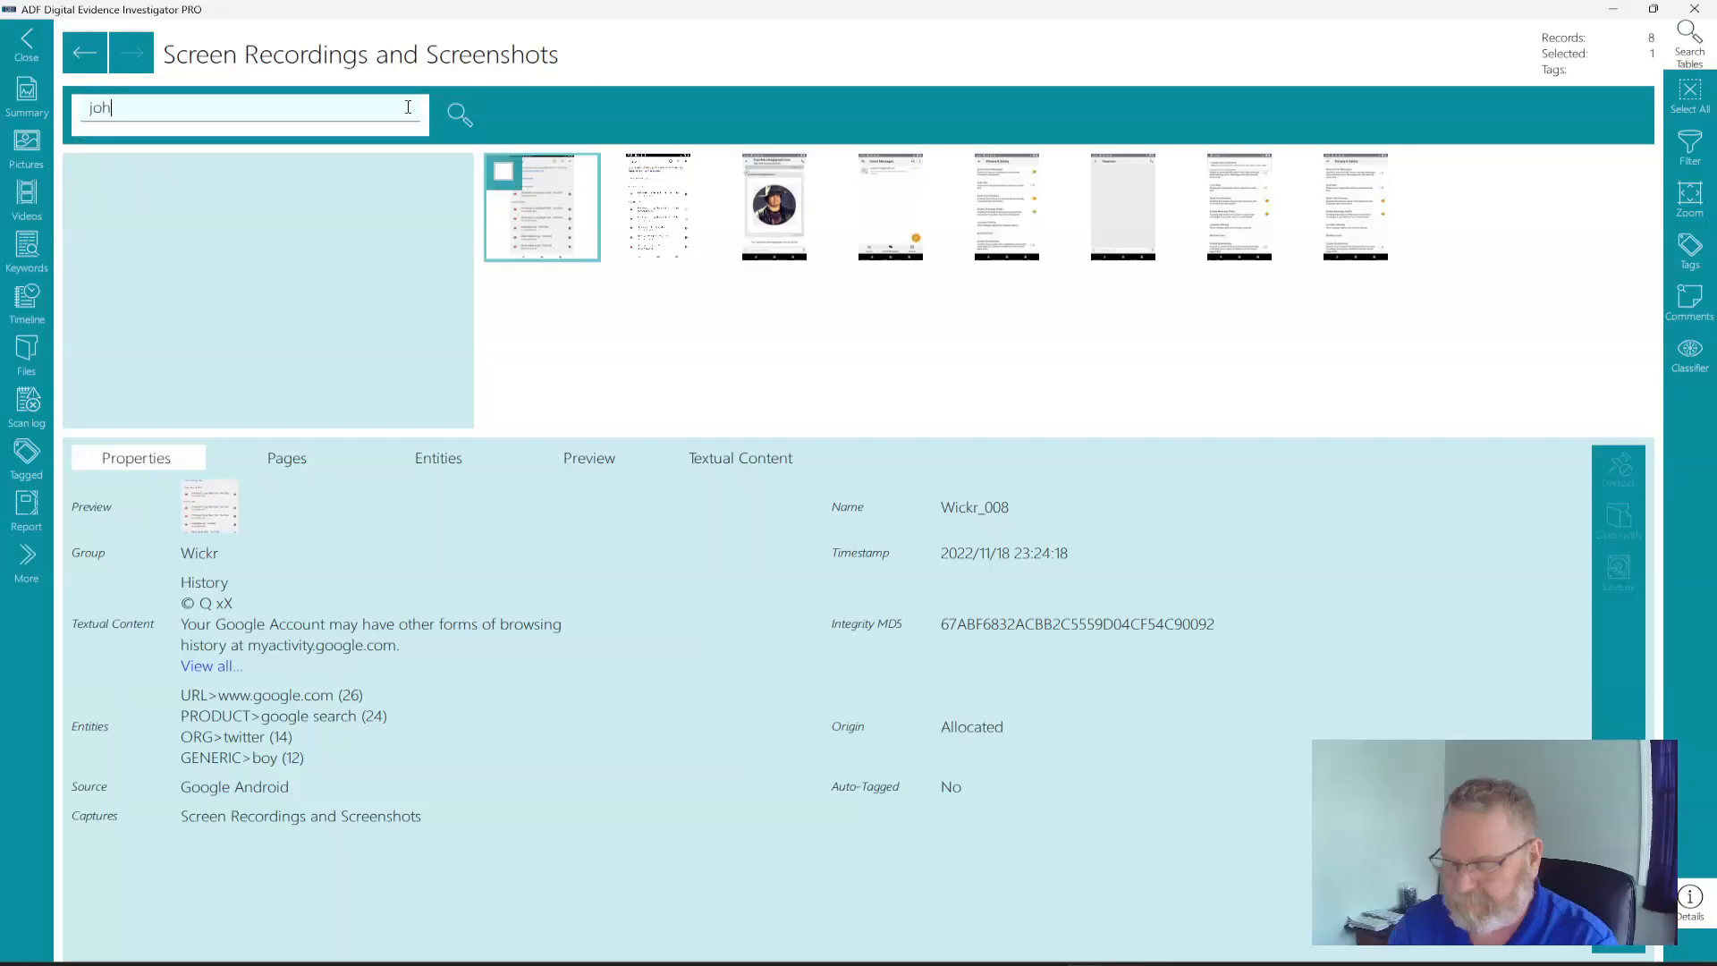
{"action": "type", "text": "n"}
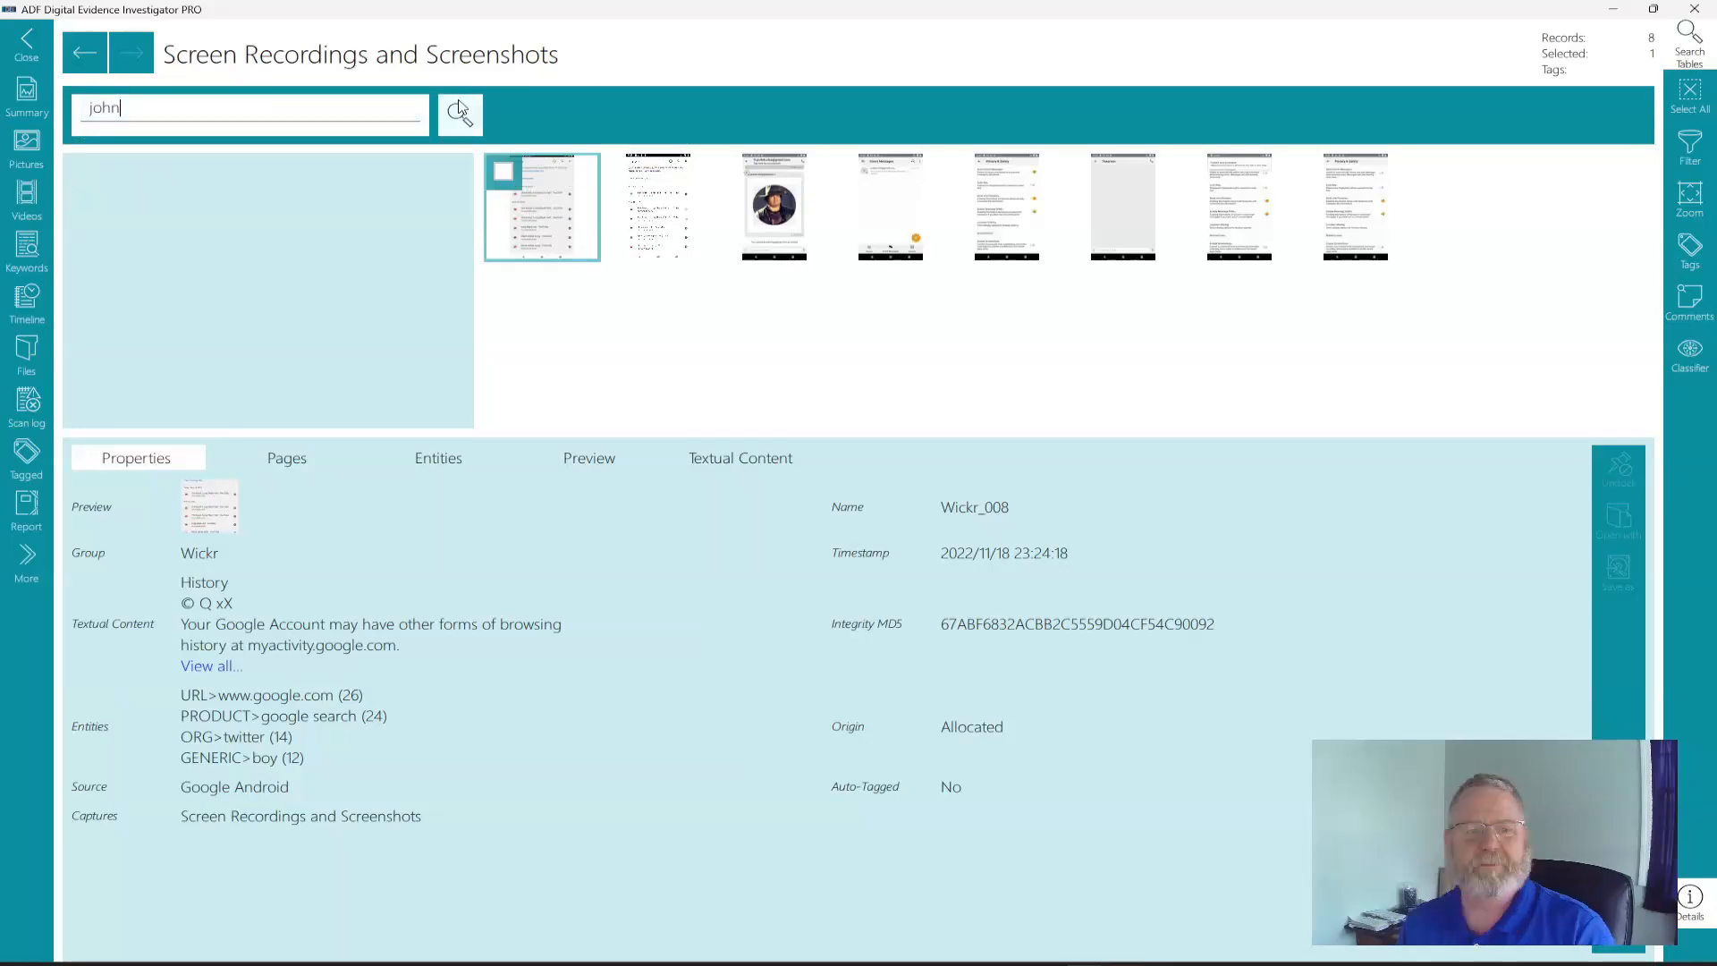
{"action": "left_click", "coordinate": [458, 110]}
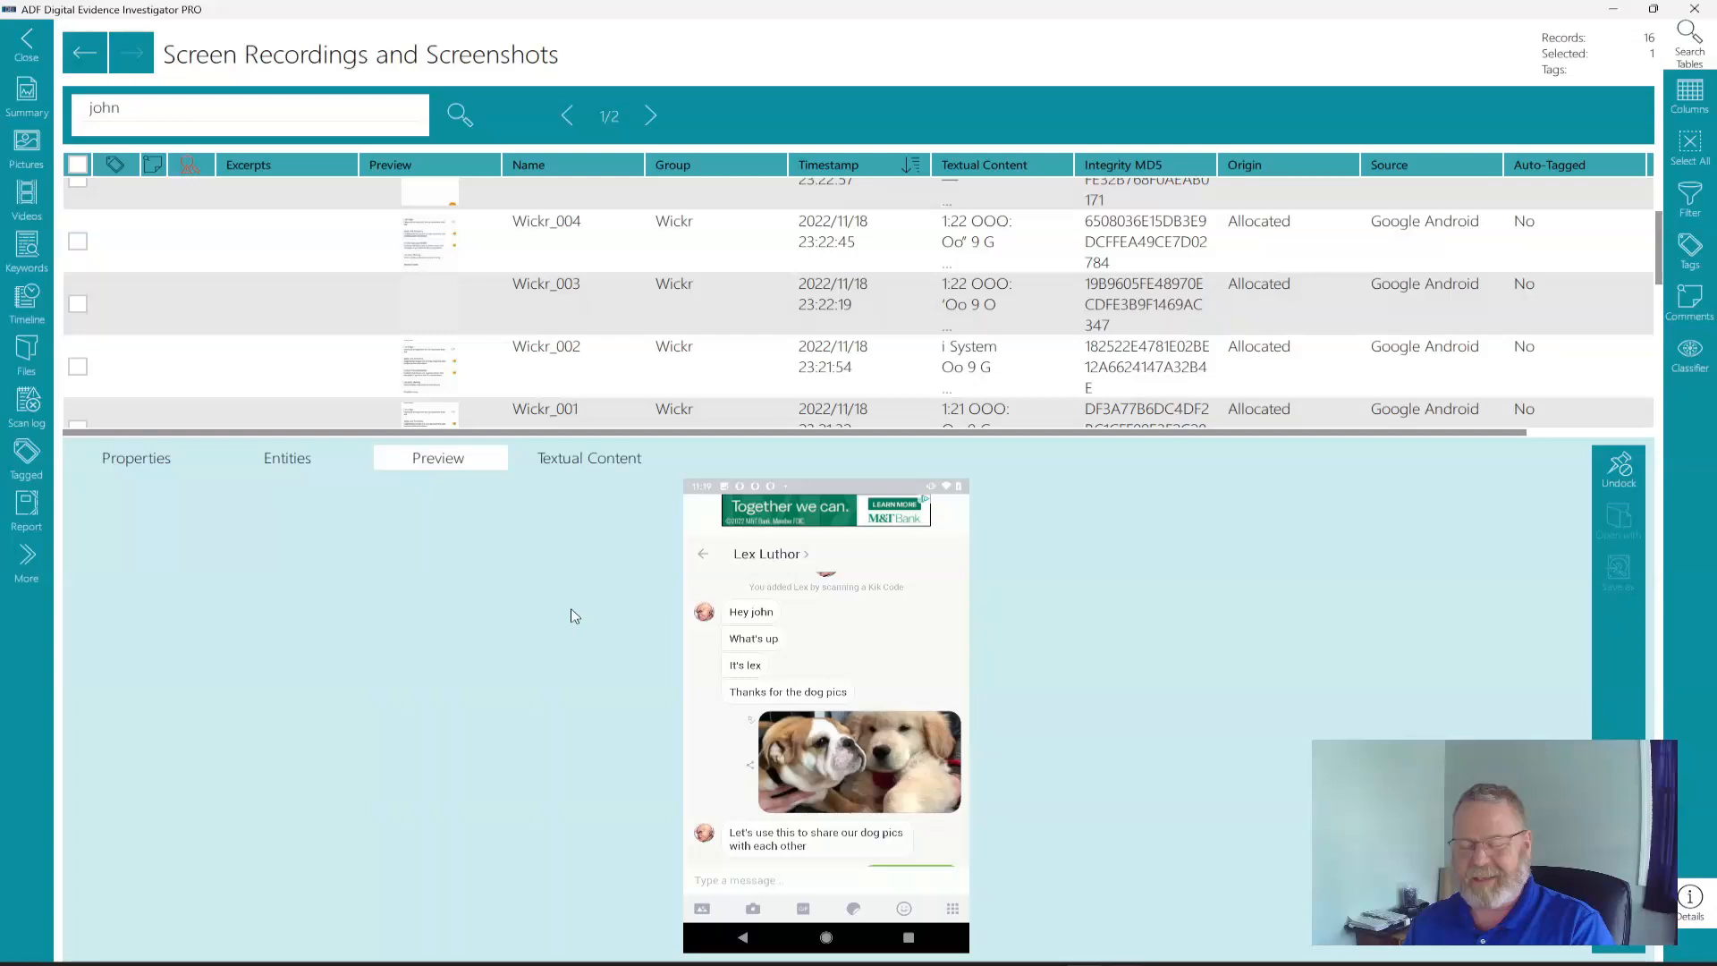
{"action": "left_click", "coordinate": [586, 458]}
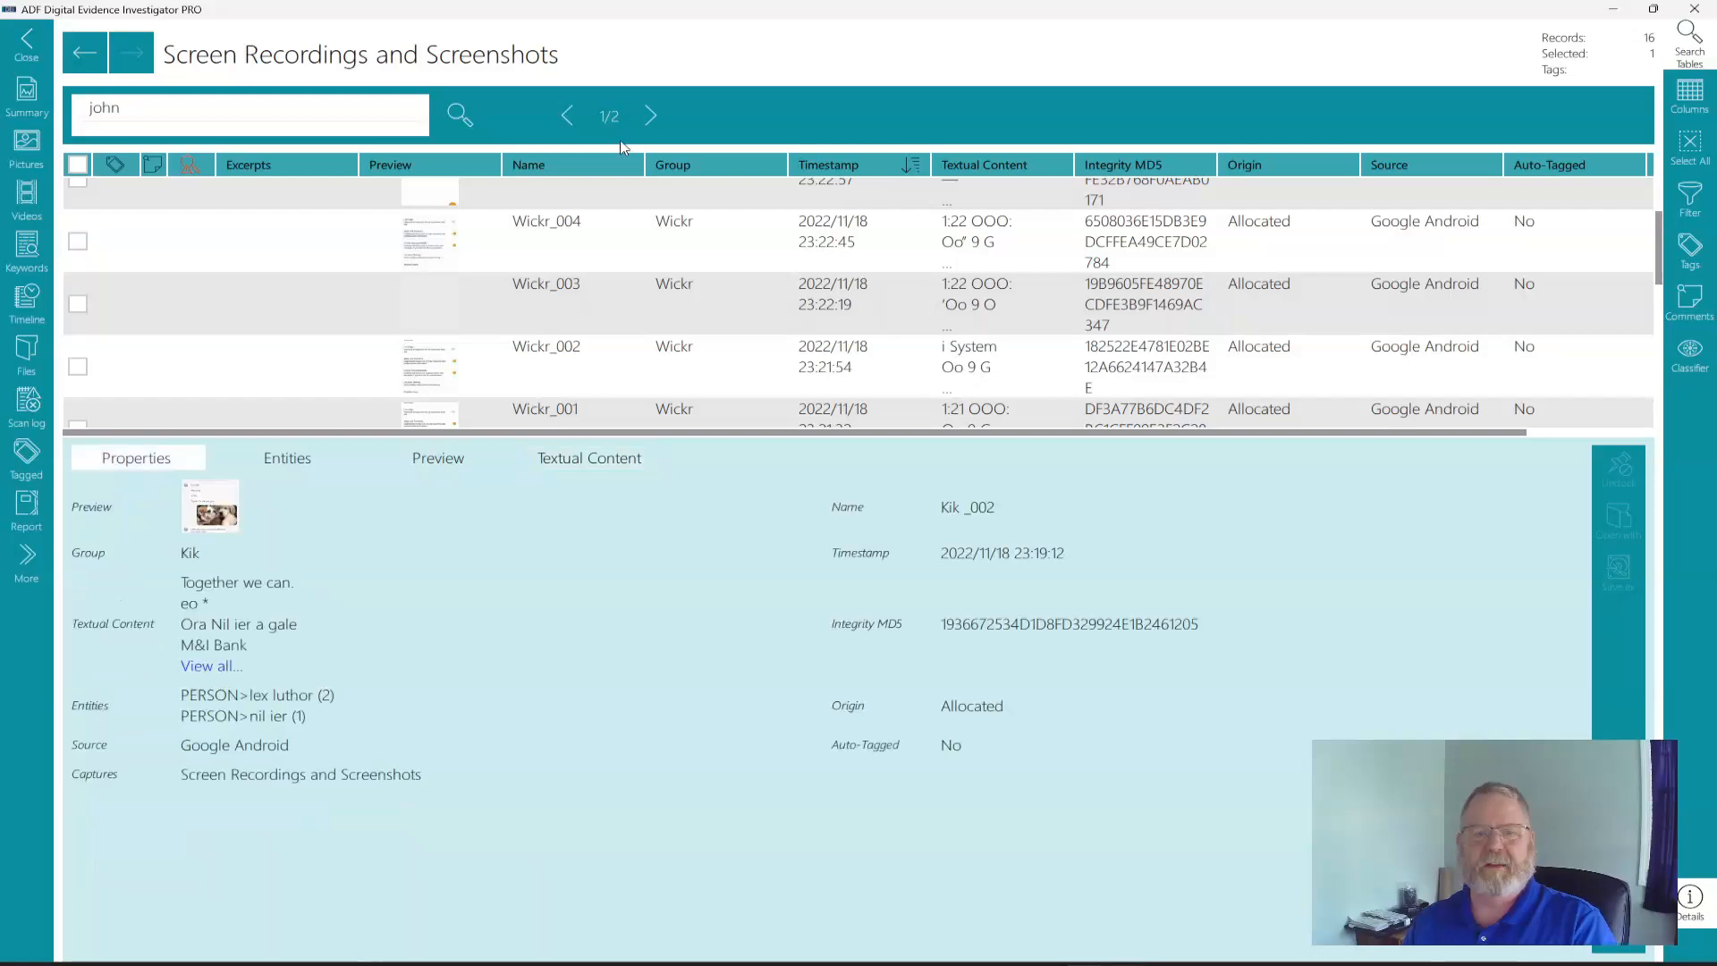
{"action": "left_click", "coordinate": [650, 115]}
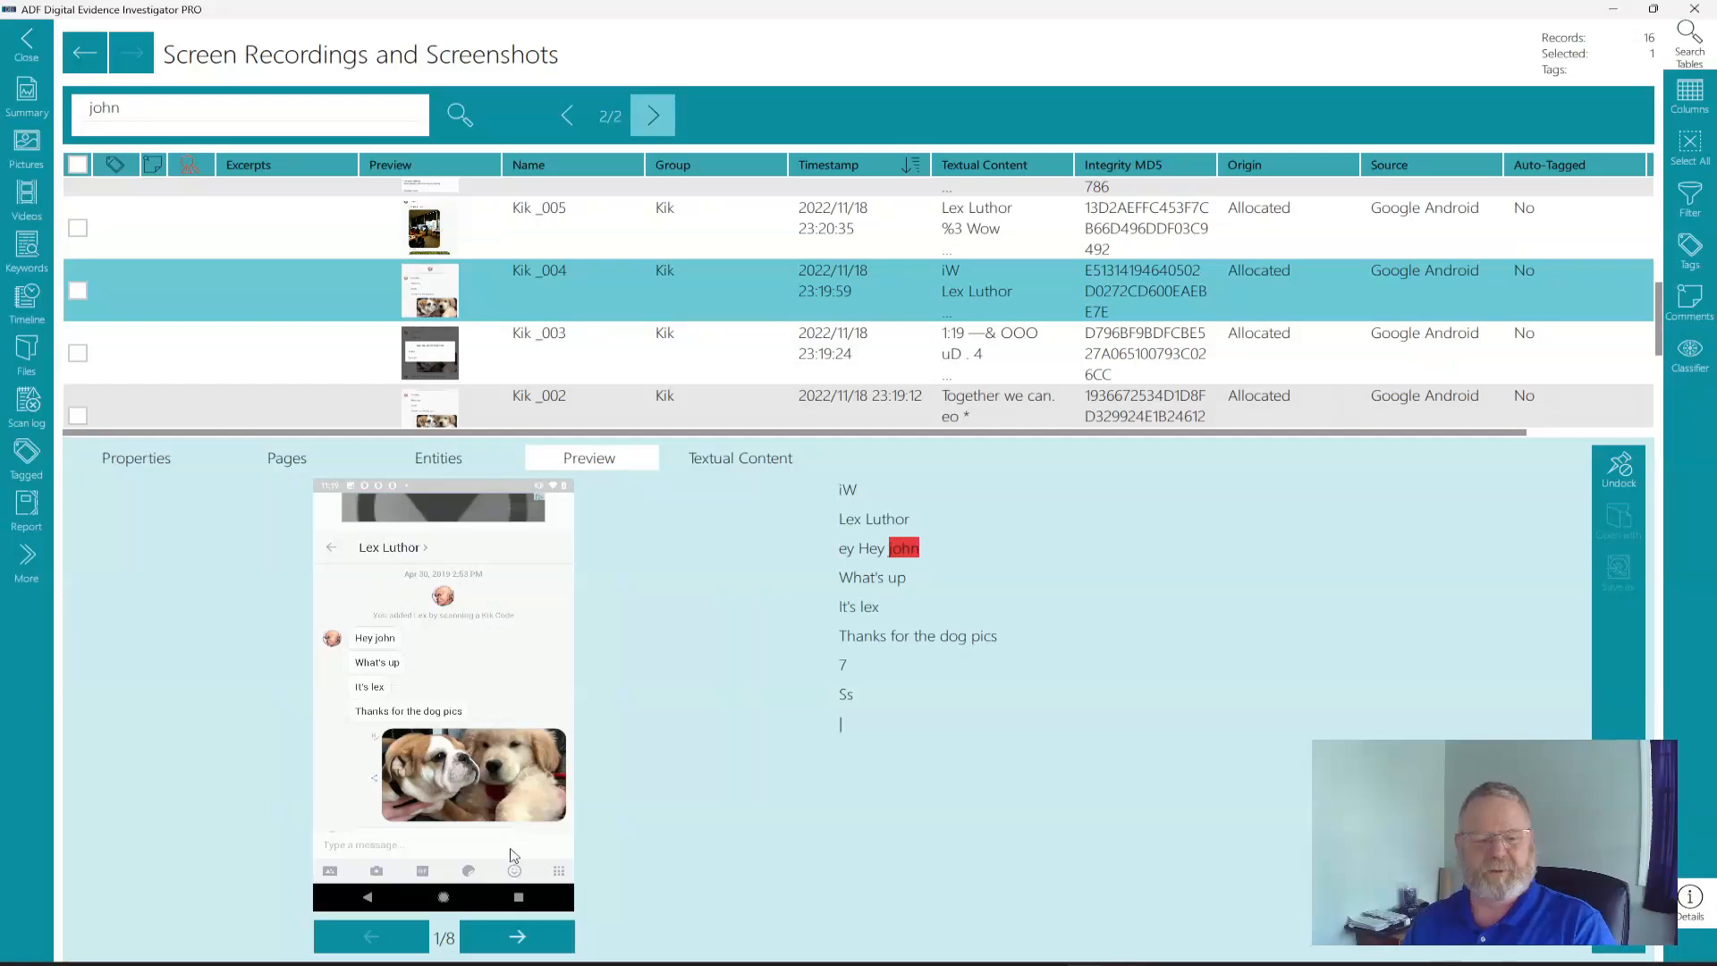
Step: Page forward and back through the Kik _004 conversation preview, and leave the scan results for the mobile device investigation options
{"action": "double_click", "coordinate": [516, 936]}
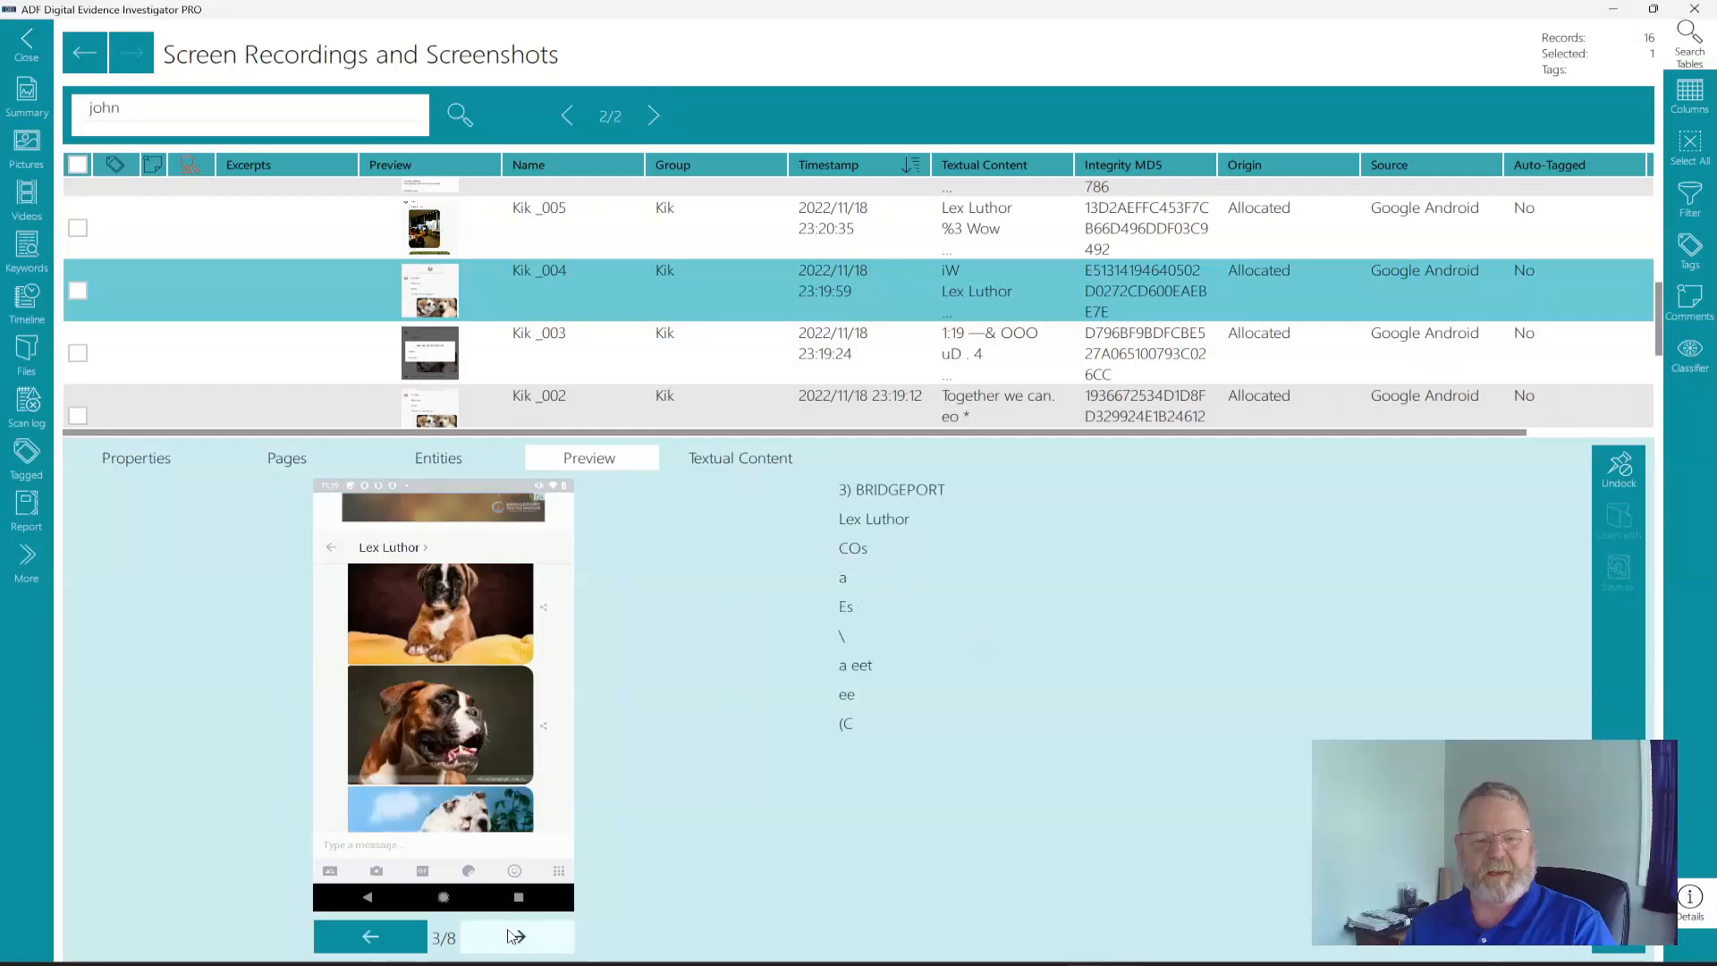
{"action": "double_click", "coordinate": [516, 936]}
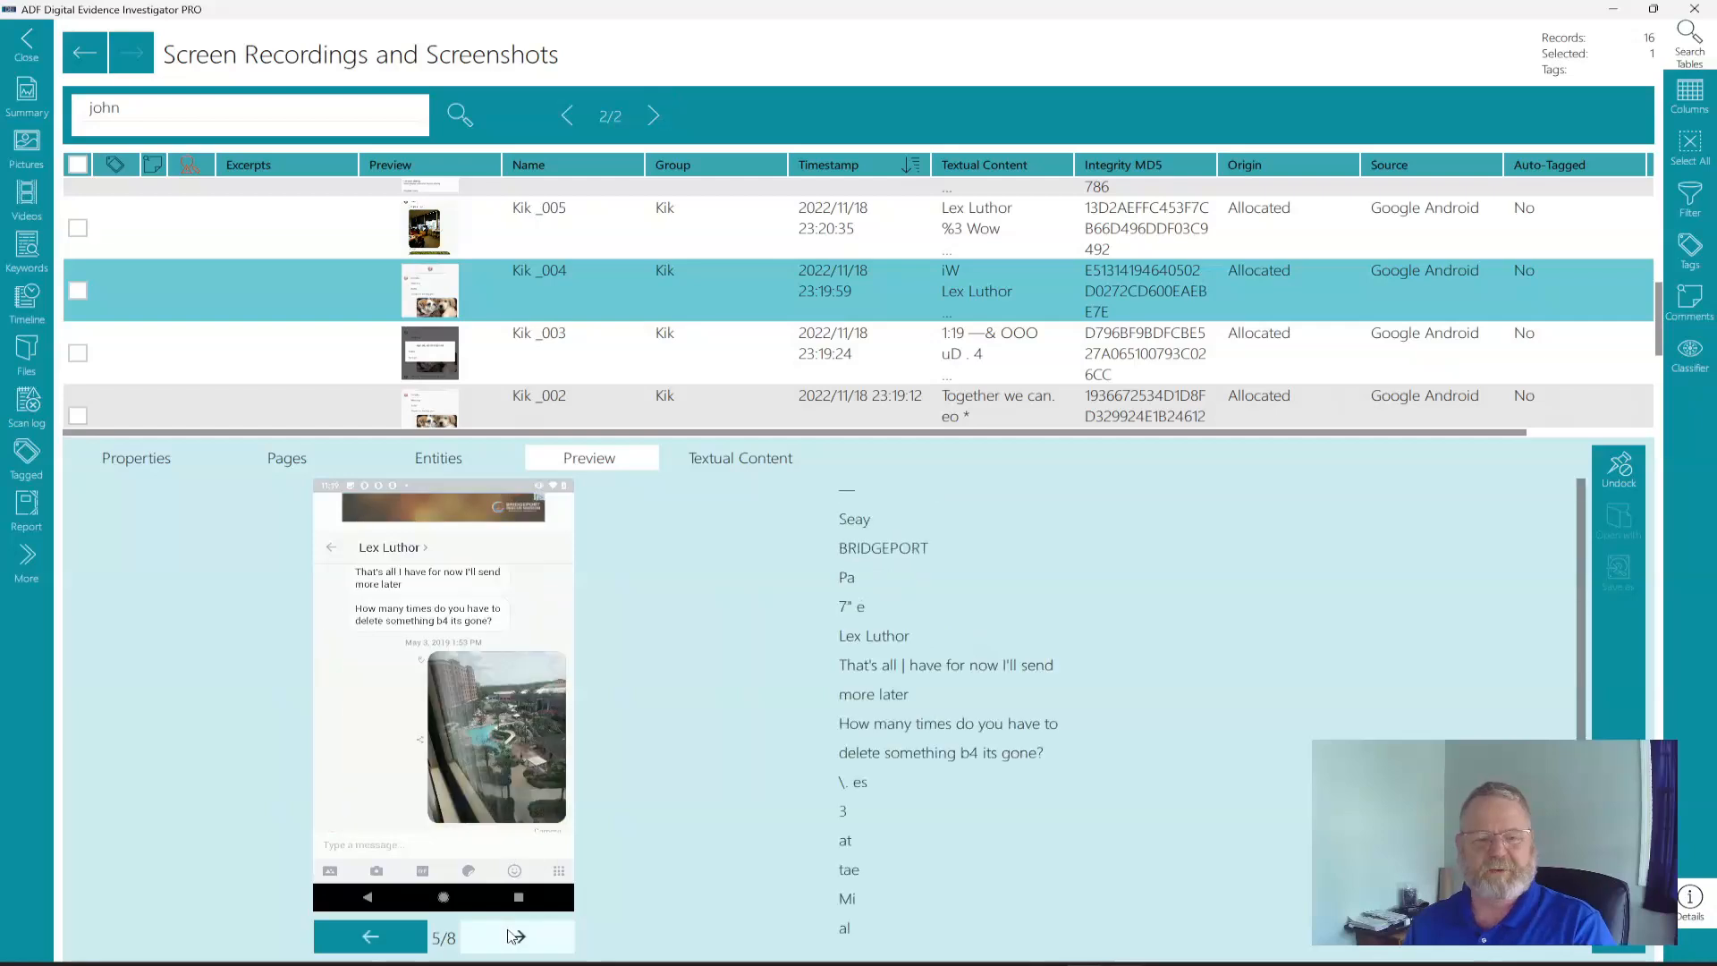
{"action": "double_click", "coordinate": [399, 946]}
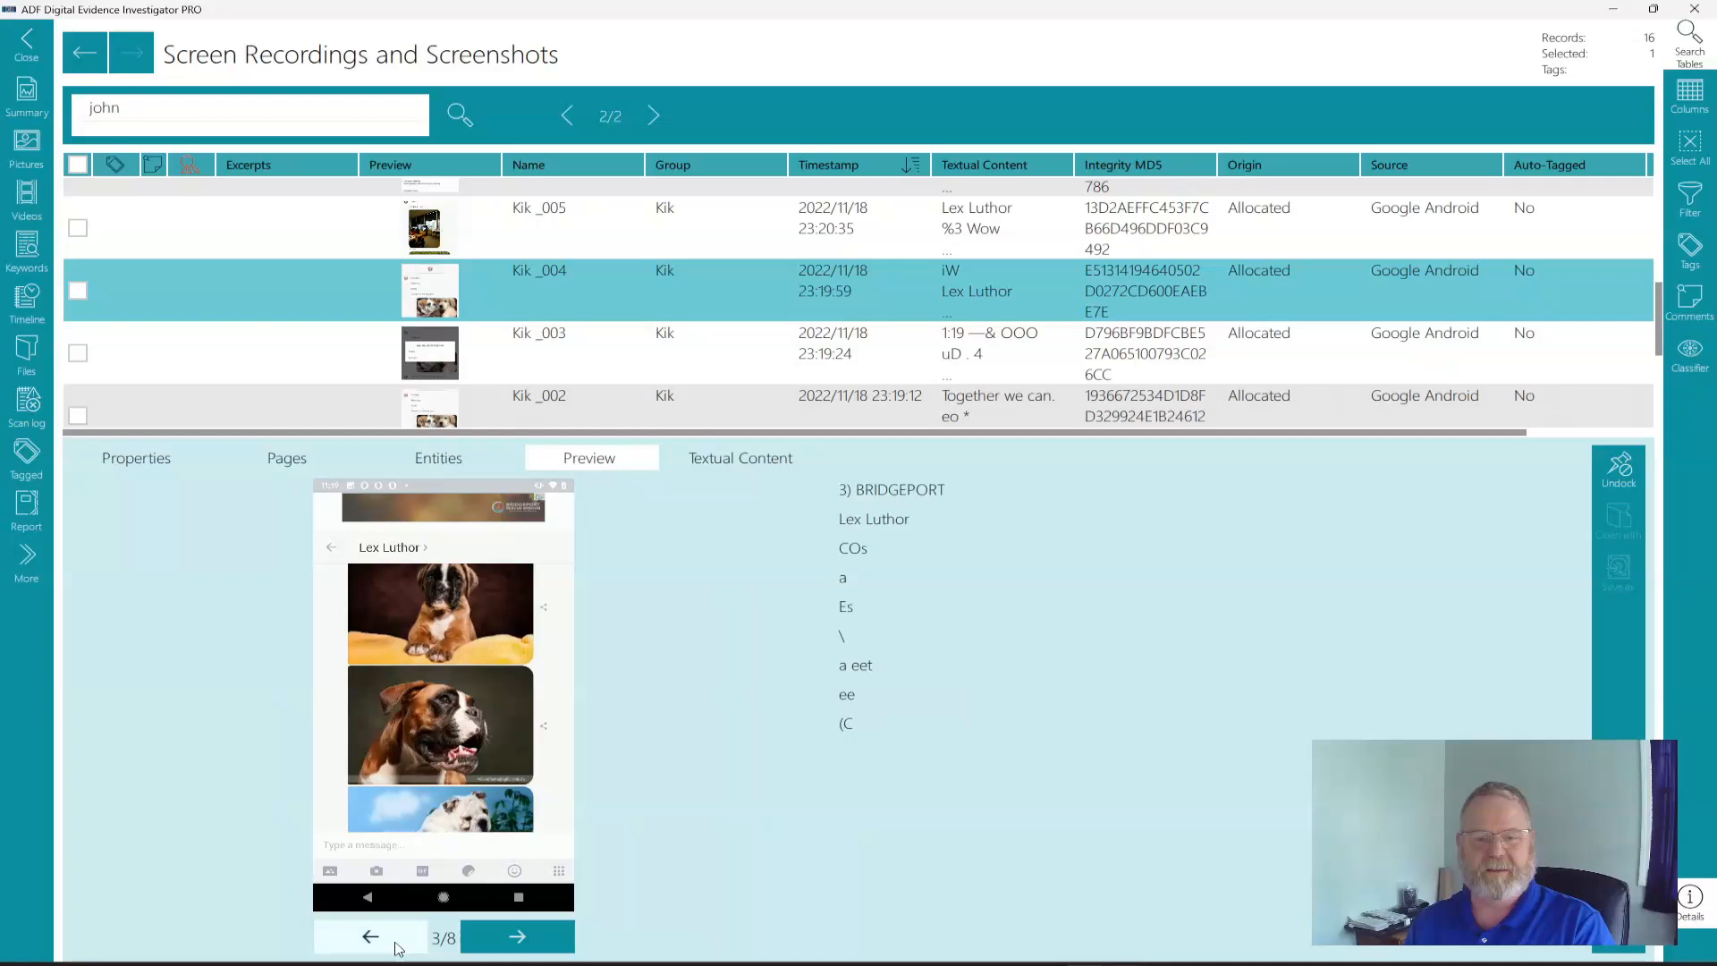
{"action": "double_click", "coordinate": [399, 946]}
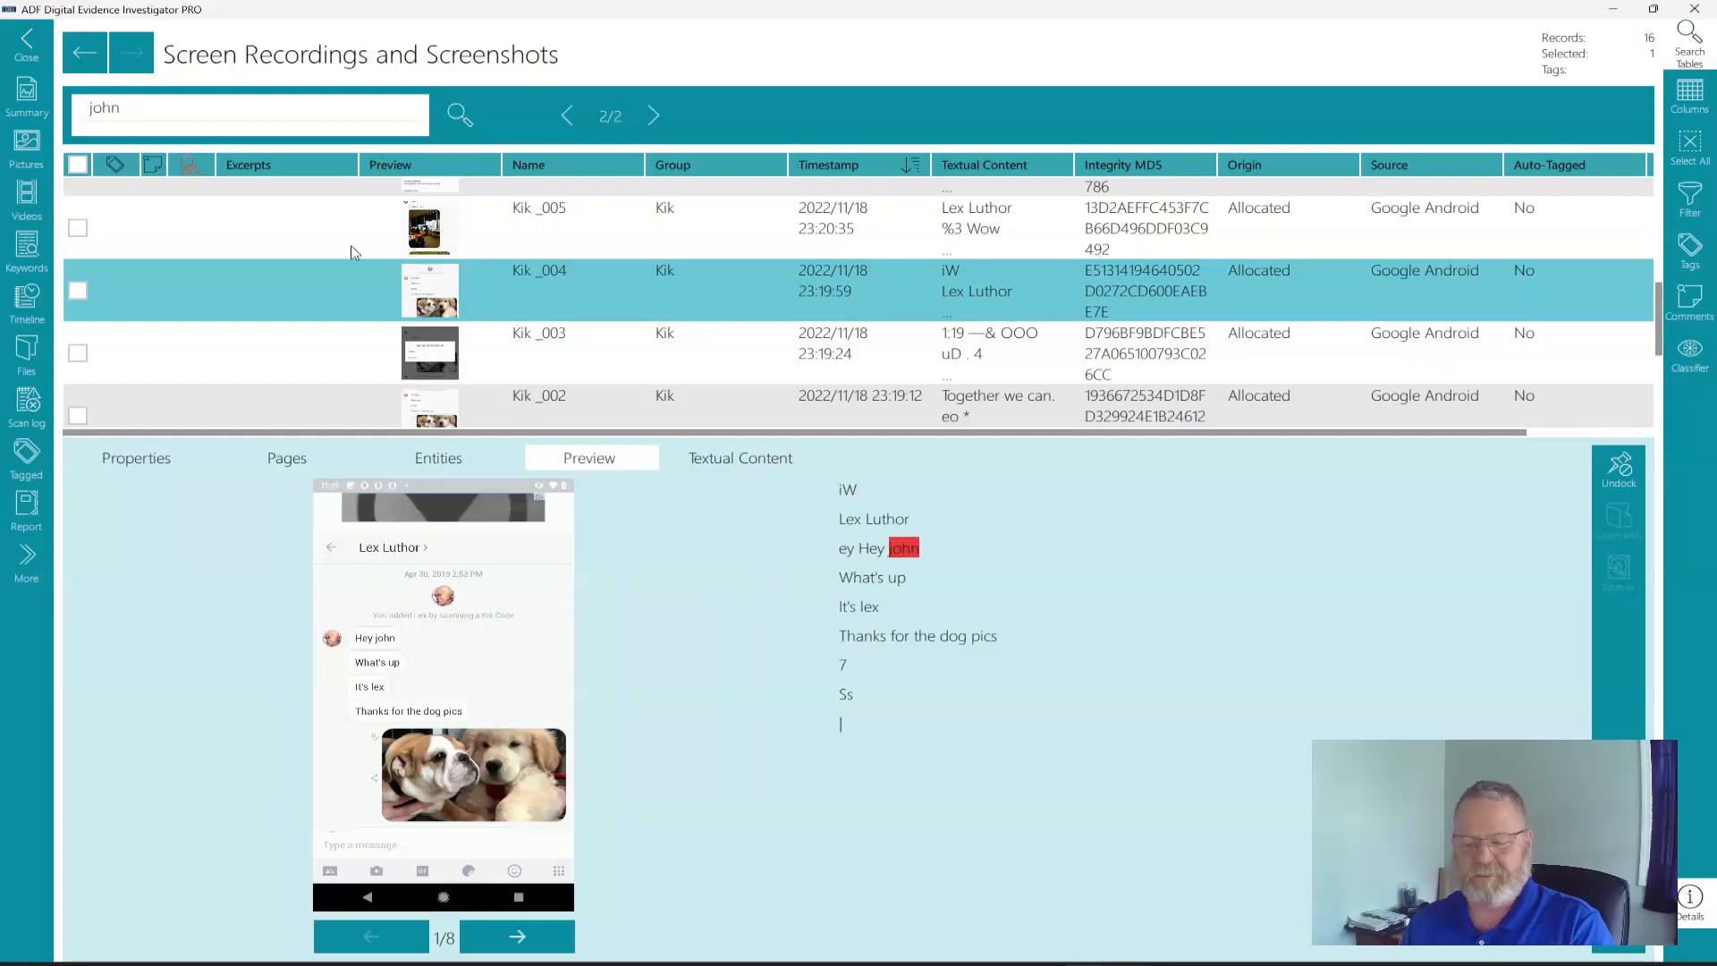
{"action": "left_click", "coordinate": [26, 45]}
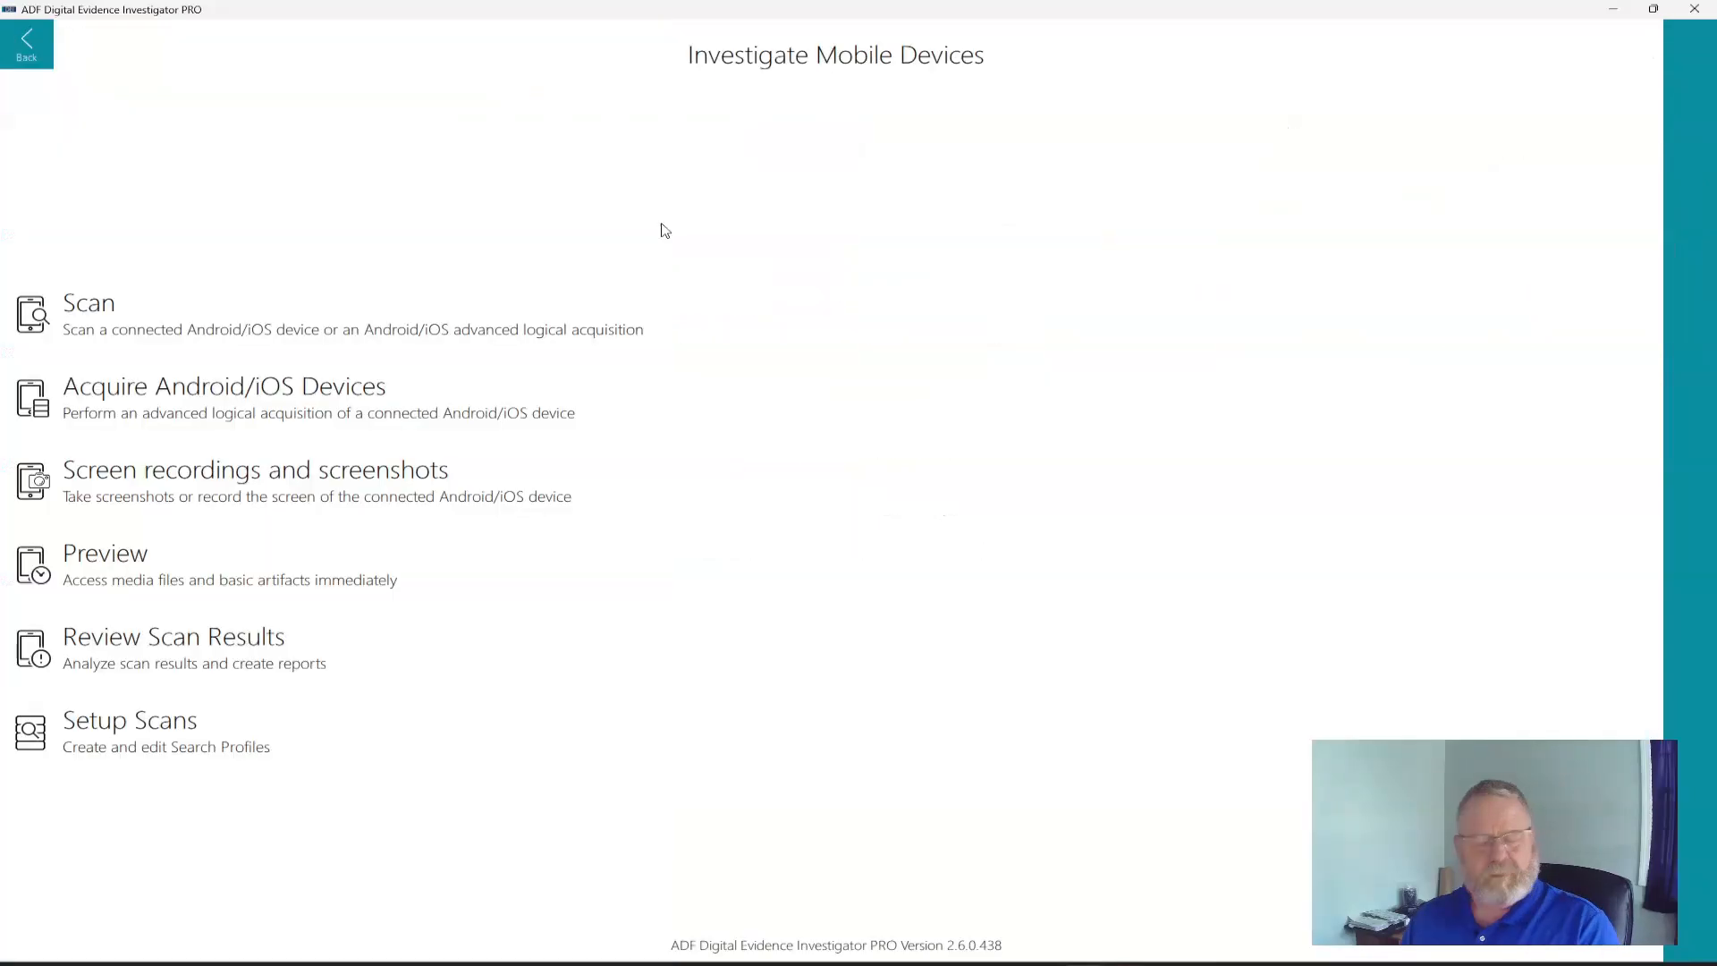